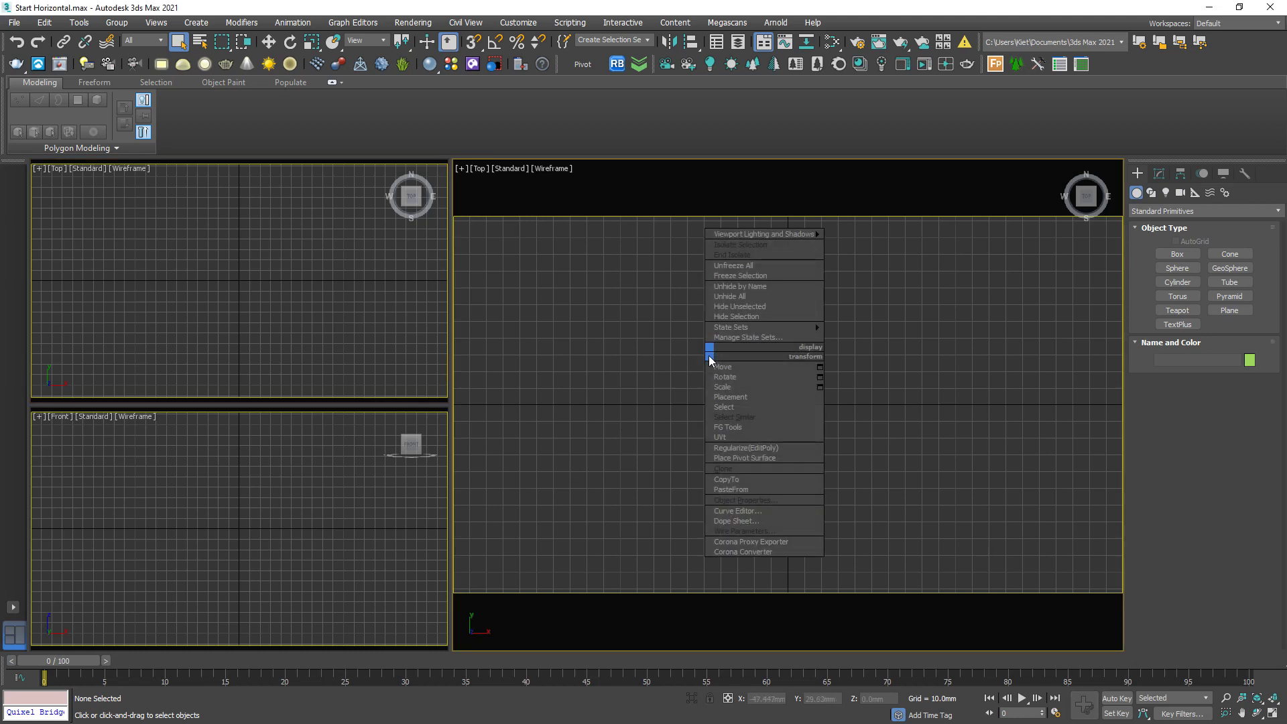
- Draw a plane in Top view with Length and Width 10000 mm and 1 segment each
{"action": "right_click", "coordinate": [715, 285]}
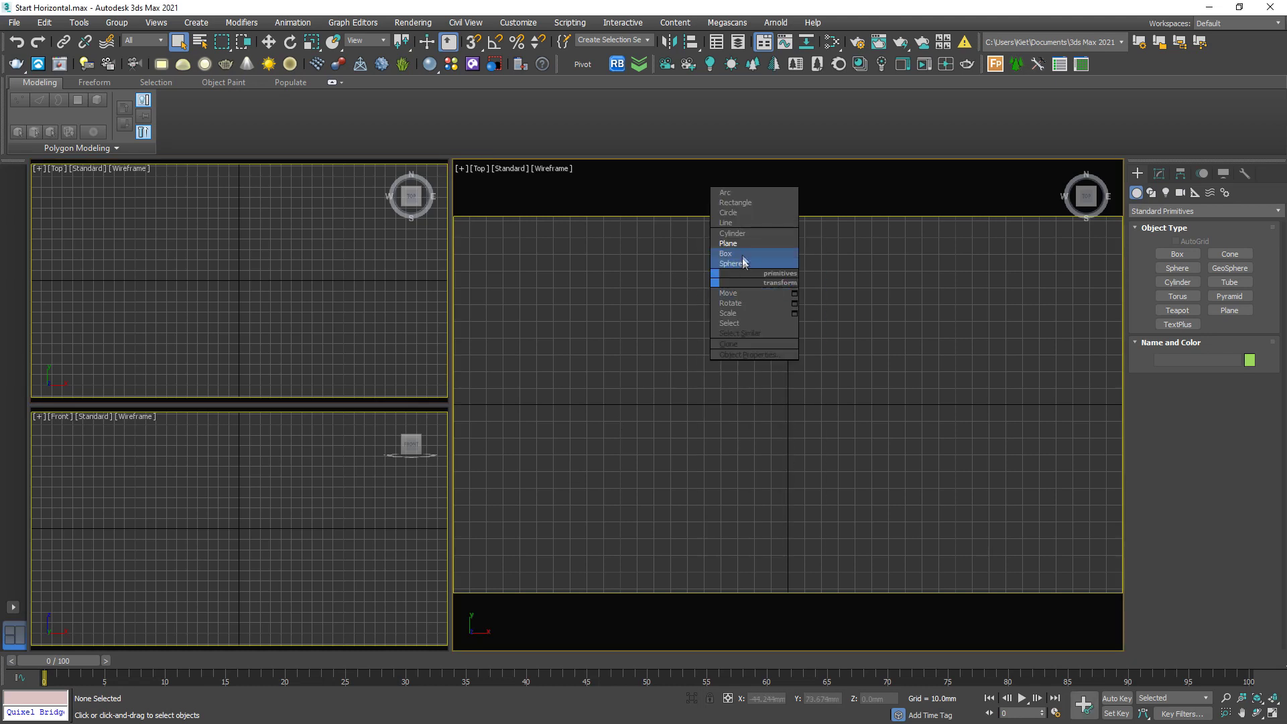
{"action": "left_click", "coordinate": [744, 247]}
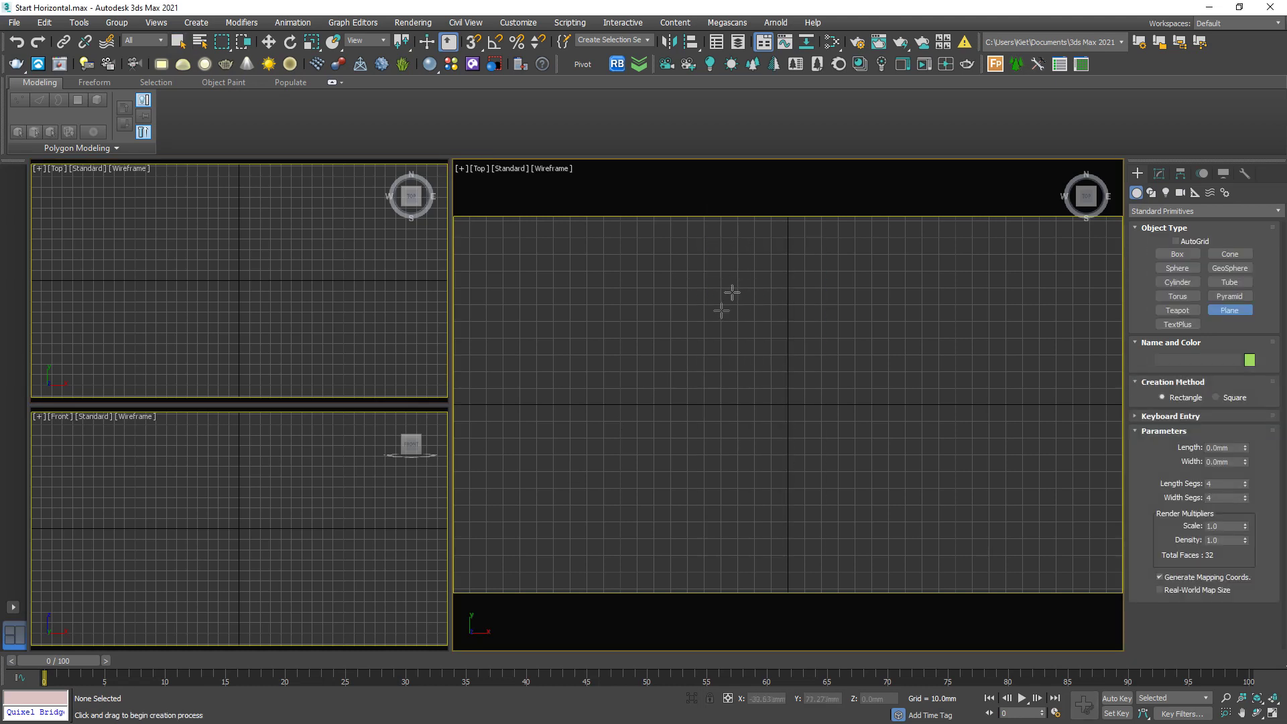
{"action": "left_click_drag", "start_coordinate": [545, 259], "coordinate": [1062, 530]}
{"action": "double_click", "coordinate": [1222, 447]}
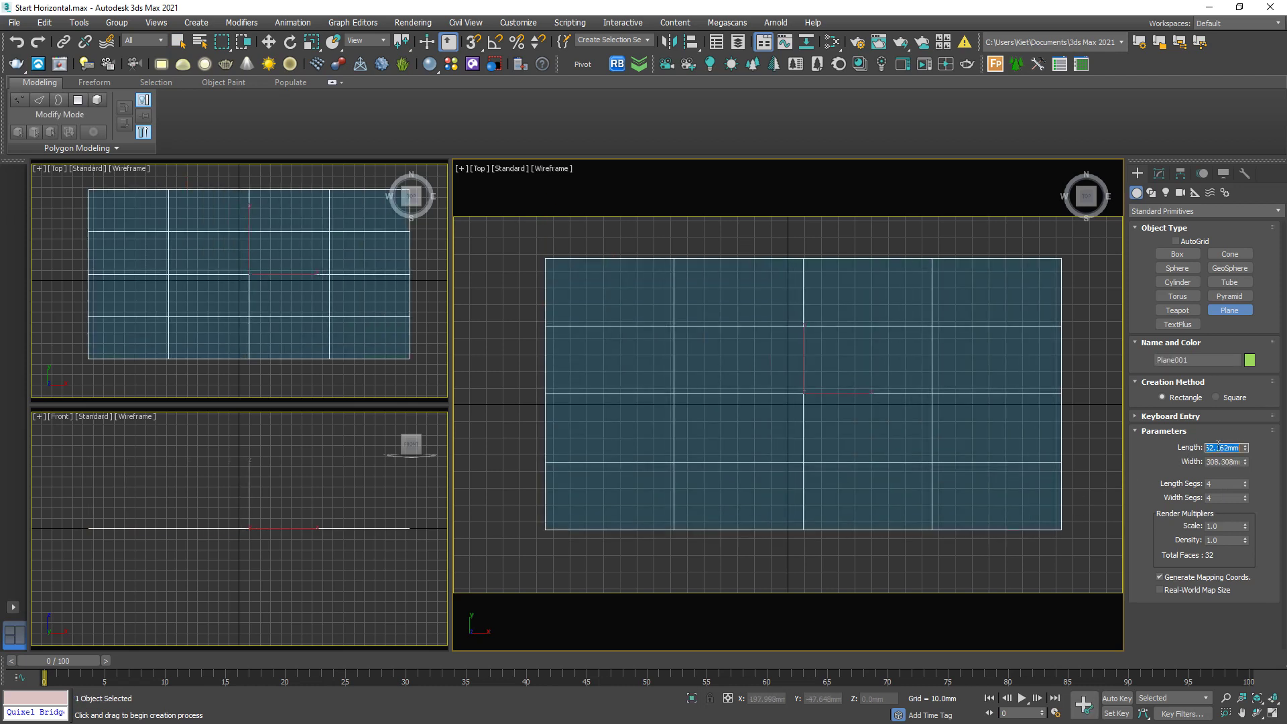
{"action": "type", "text": "10000"}
{"action": "key", "text": "Tab"}
{"action": "type", "text": "100"}
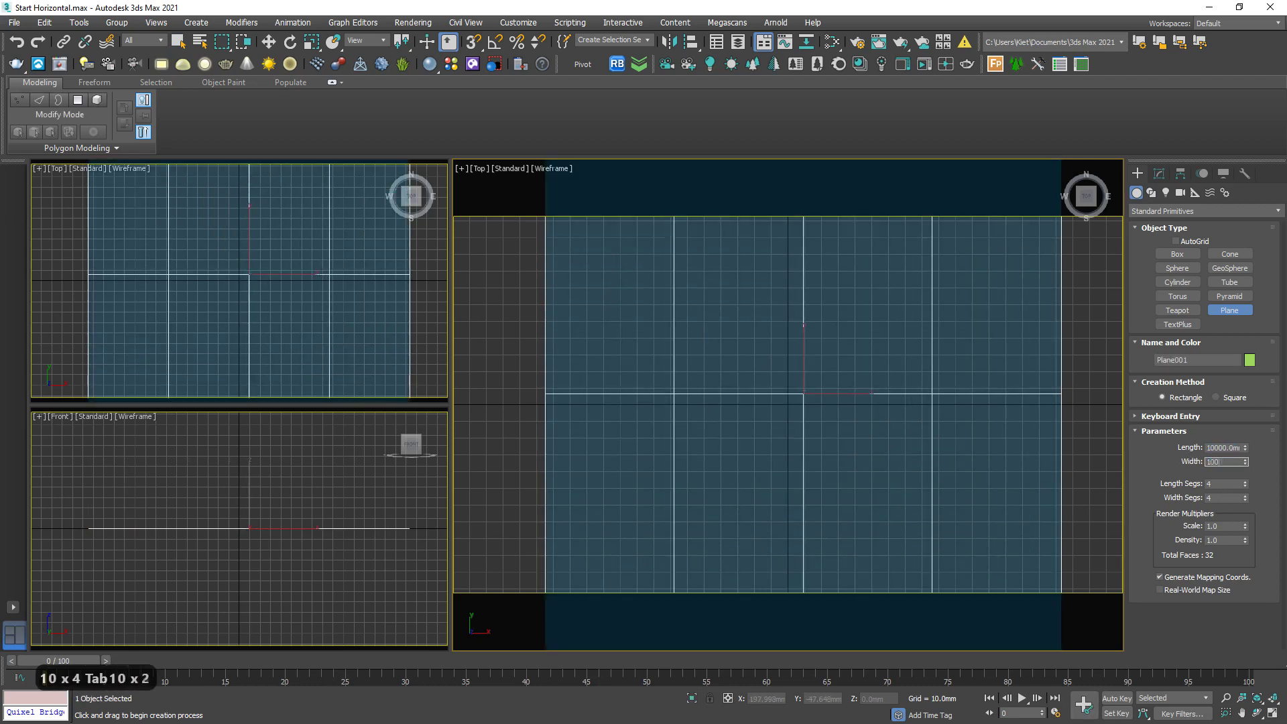
{"action": "type", "text": "0"}
{"action": "key", "text": "Return"}
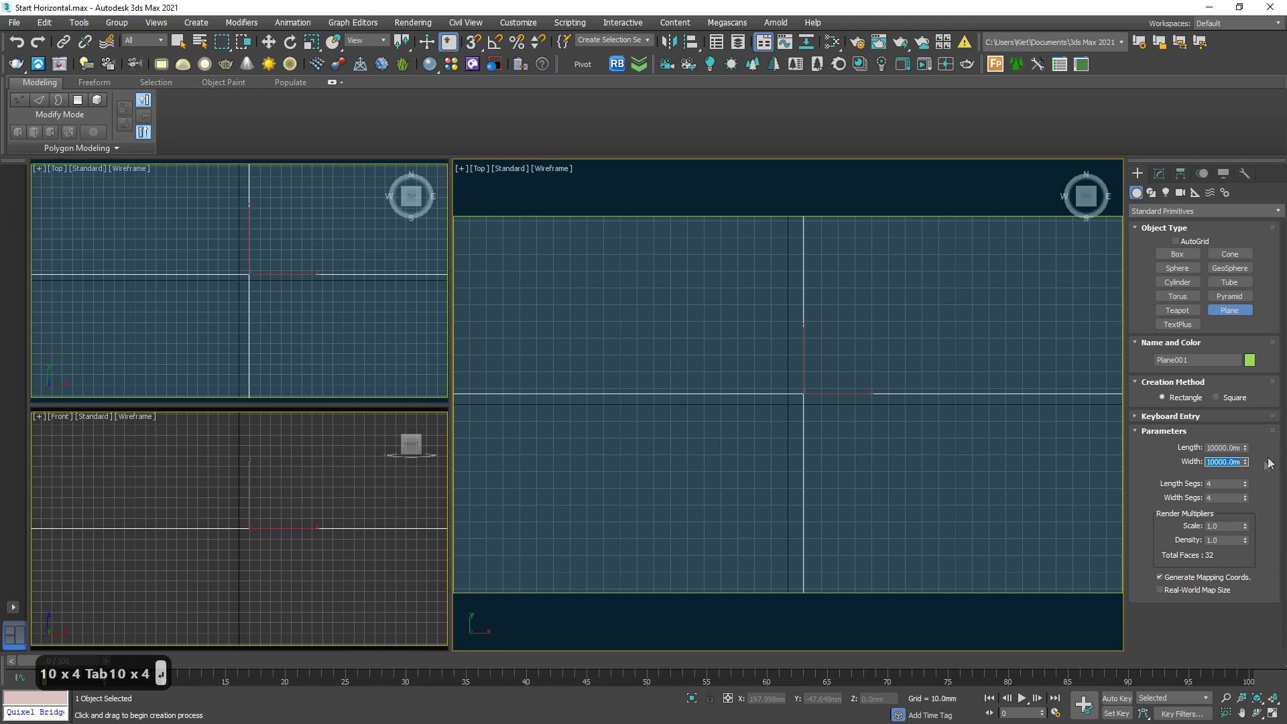
{"action": "right_click", "coordinate": [1244, 484]}
{"action": "right_click", "coordinate": [1244, 498]}
{"action": "scroll", "coordinate": [955, 459], "scroll_direction": "down", "scroll_amount": 2}
{"action": "scroll", "coordinate": [982, 480], "scroll_direction": "down", "scroll_amount": 2}
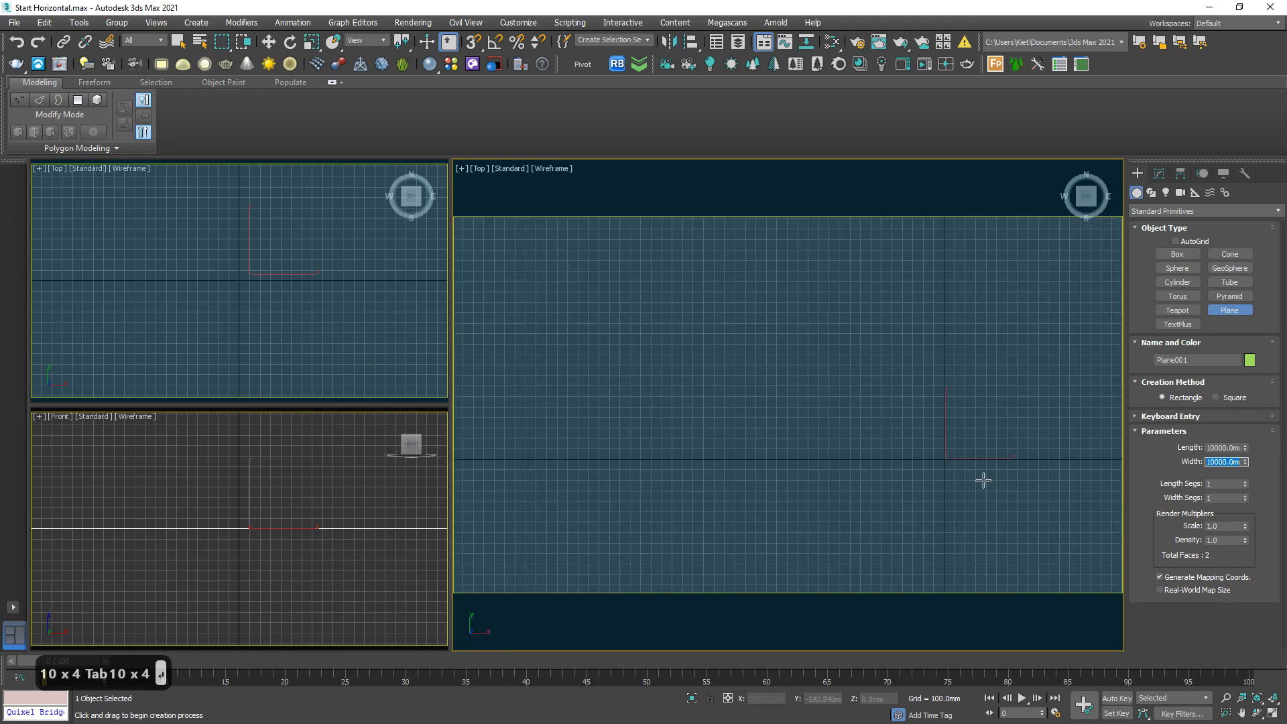
{"action": "scroll", "coordinate": [982, 480], "scroll_direction": "down", "scroll_amount": 2}
- Create a teapot at the centre of the view with a 100 mm radius
{"action": "left_click", "coordinate": [1177, 309]}
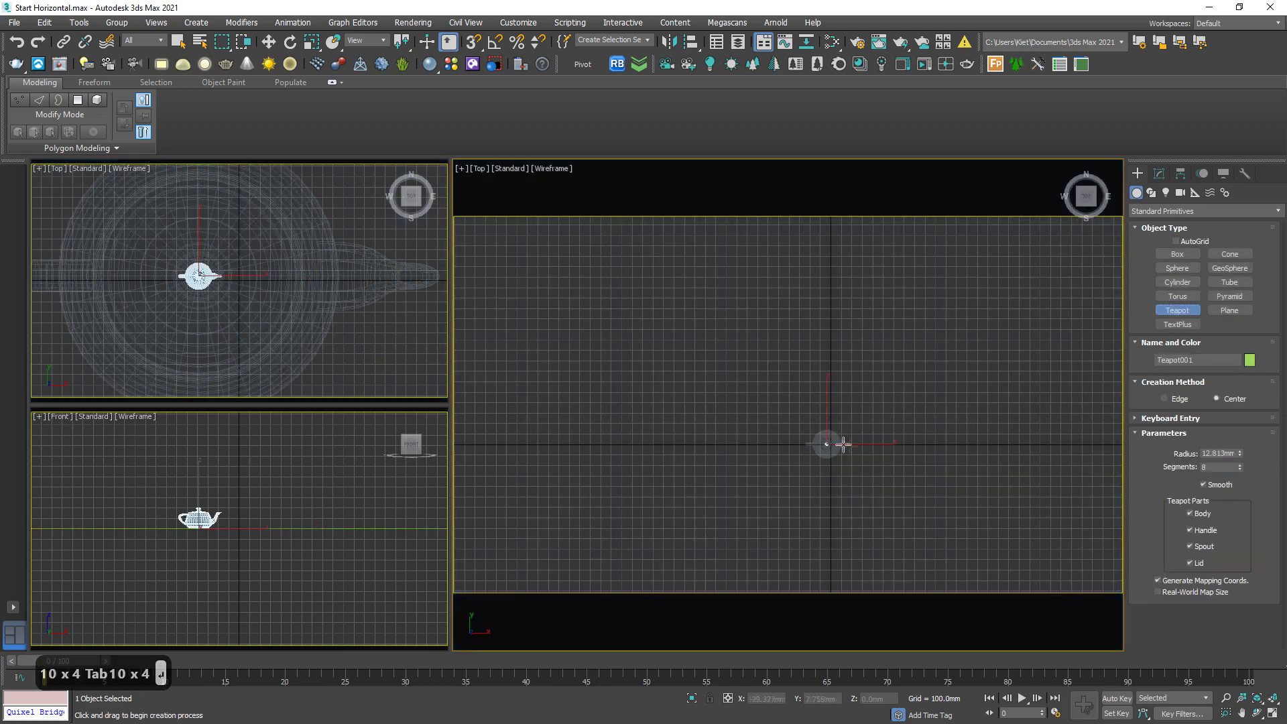
{"action": "left_click_drag", "start_coordinate": [830, 444], "coordinate": [875, 455]}
{"action": "double_click", "coordinate": [1220, 453]}
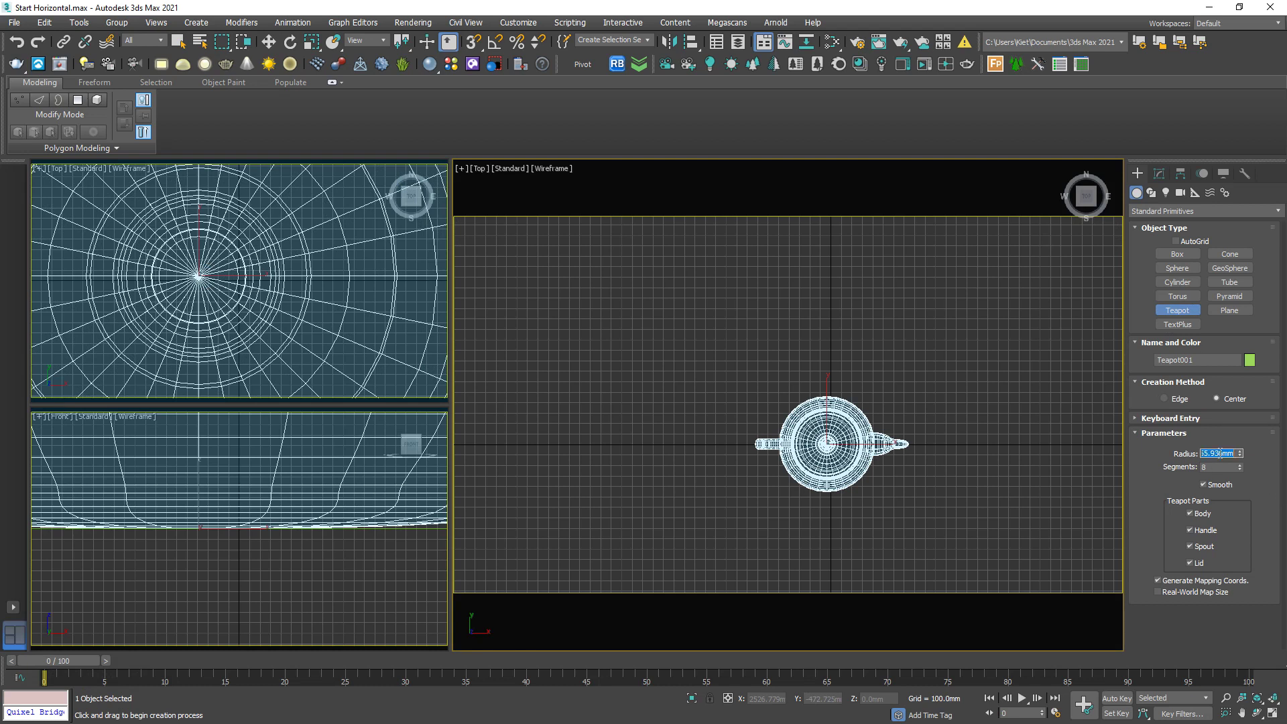
{"action": "type", "text": "100"}
{"action": "key", "text": "Return"}
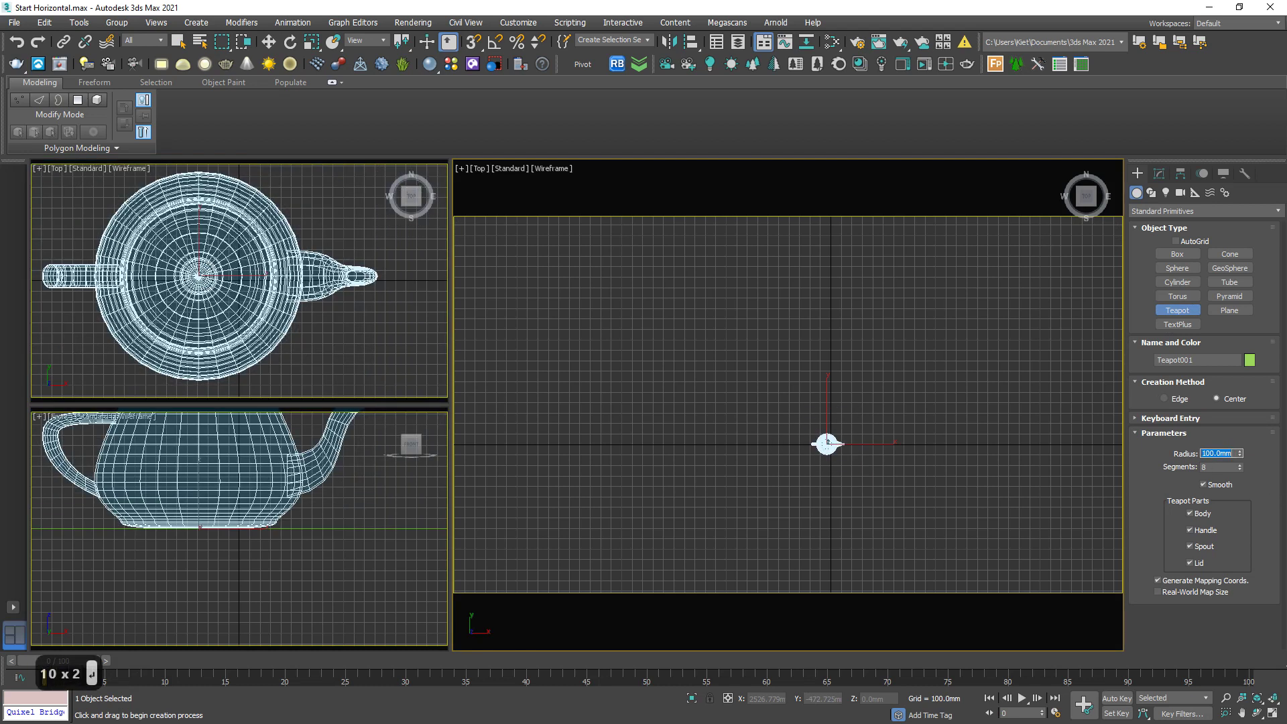
{"action": "scroll", "coordinate": [813, 504], "scroll_direction": "up", "scroll_amount": 2}
{"action": "scroll", "coordinate": [831, 483], "scroll_direction": "down", "scroll_amount": 2}
{"action": "middle_click_drag", "start_coordinate": [854, 422], "coordinate": [798, 451]}
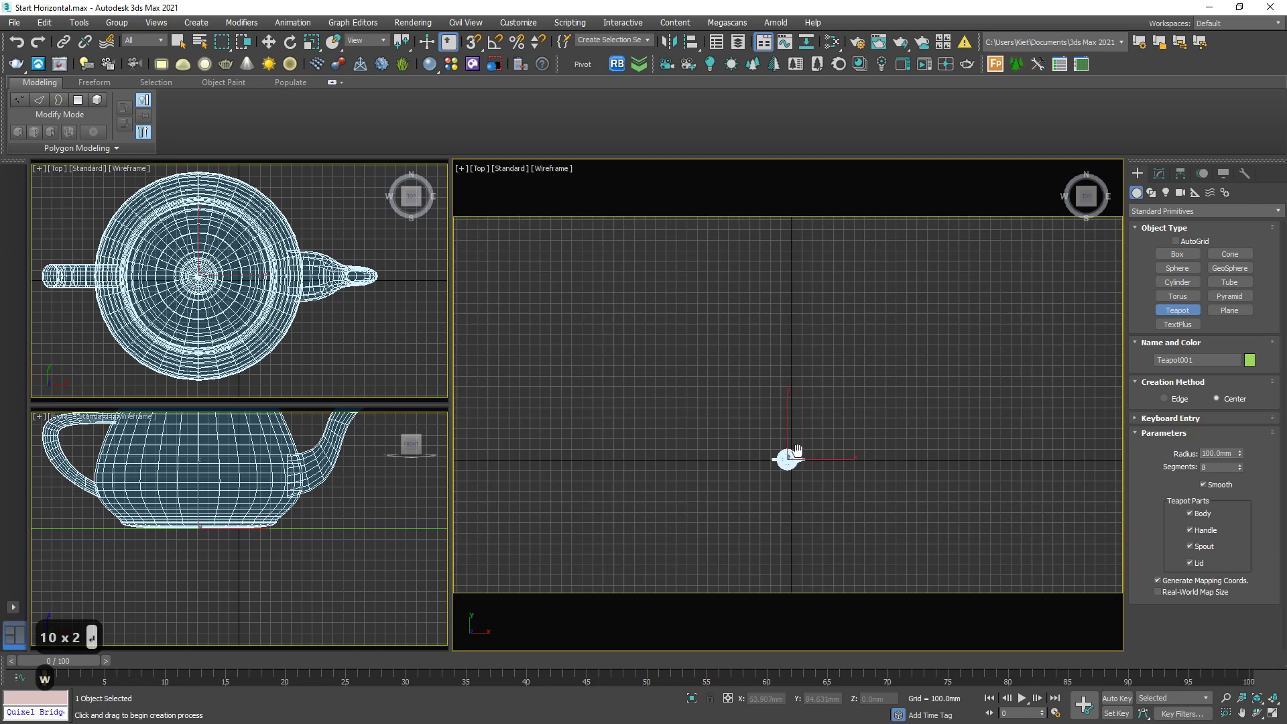
{"action": "left_click", "coordinate": [181, 42]}
- Shift-move two copies of the teapot, one up-right and one down-left
{"action": "middle_click_drag", "start_coordinate": [768, 395], "coordinate": [724, 422]}
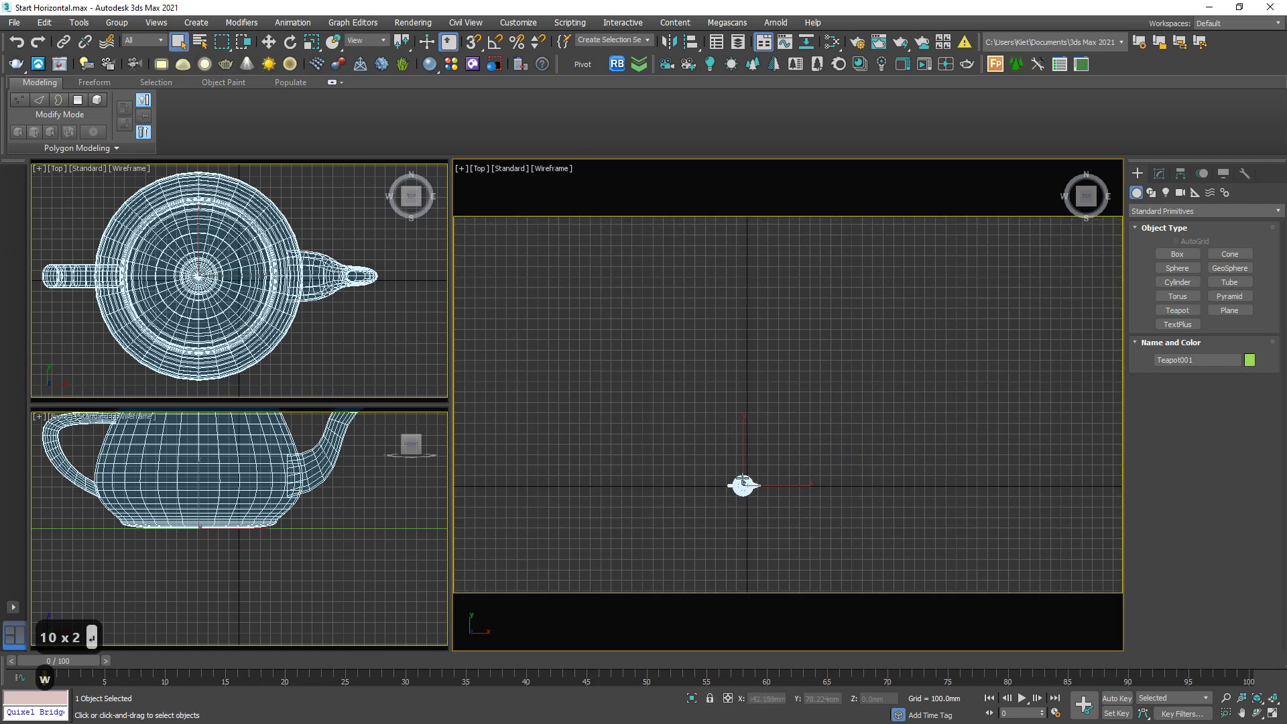
{"action": "key", "text": "w"}
{"action": "mouse_move", "coordinate": [747, 483]}
{"action": "left_mouse_down", "text": "shift"}
{"action": "mouse_move", "coordinate": [850, 400]}
{"action": "mouse_move", "coordinate": [839, 407]}
{"action": "left_mouse_up", "text": "shift"}
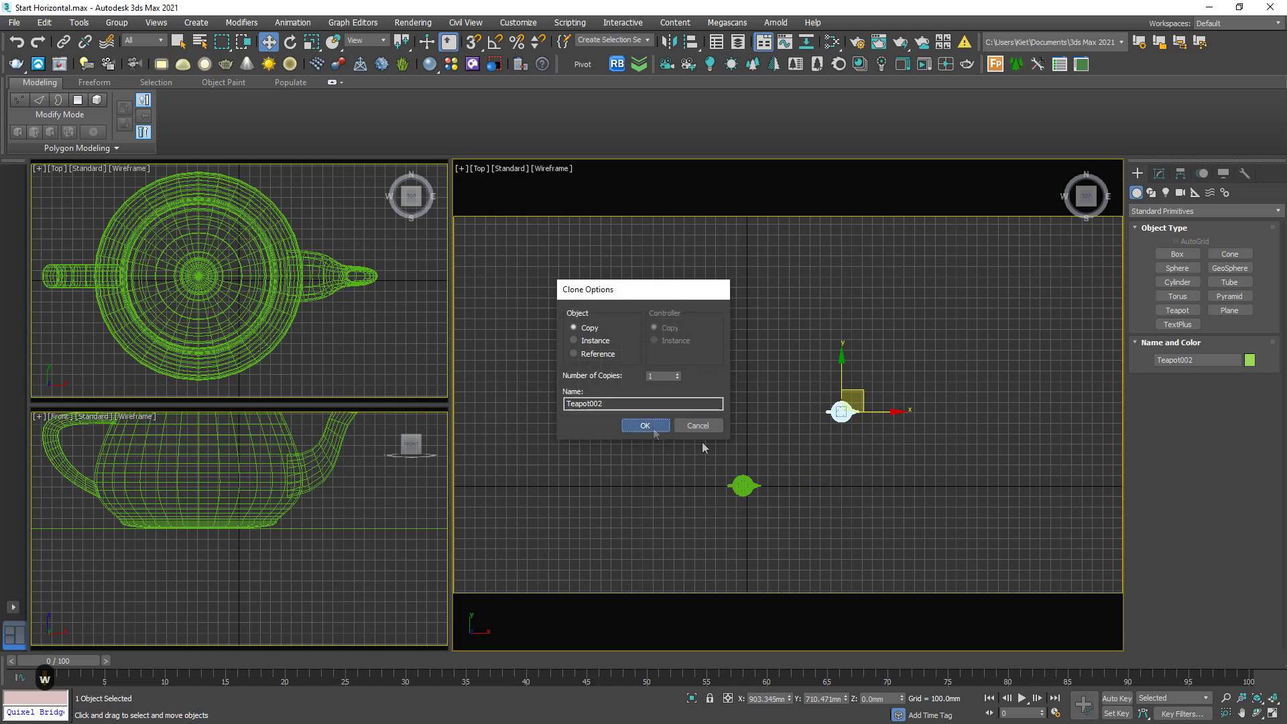
{"action": "left_click", "coordinate": [642, 430]}
{"action": "middle_click_drag", "start_coordinate": [885, 461], "coordinate": [868, 409]}
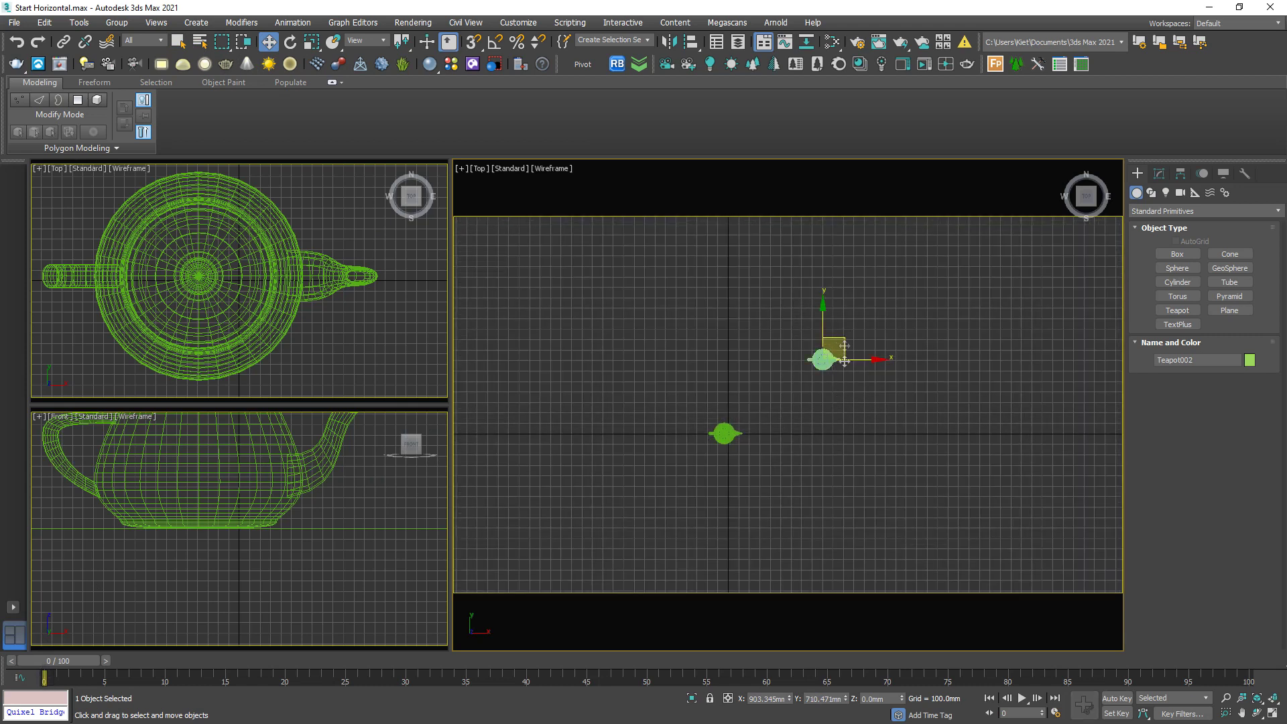
{"action": "left_click_drag", "start_coordinate": [842, 344], "coordinate": [800, 458], "text": "shift"}
{"action": "left_click", "coordinate": [663, 431]}
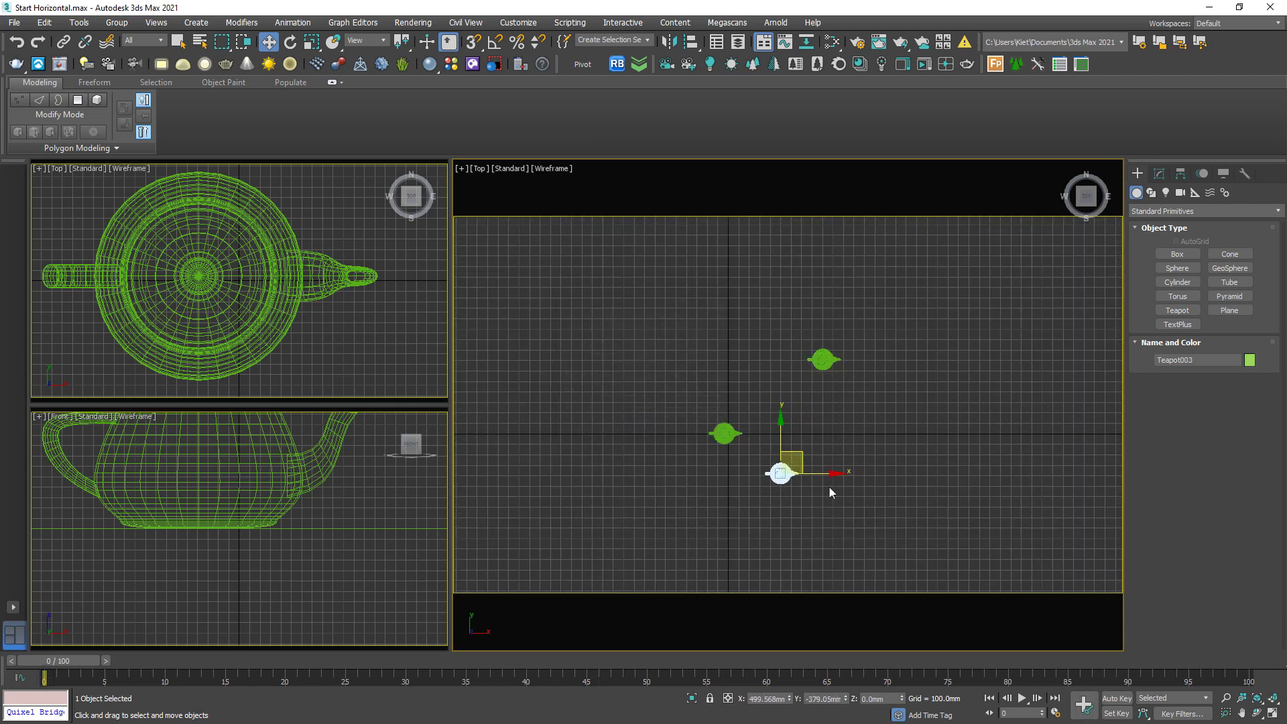
- Deselect the teapots and switch the main viewport to Perspective
{"action": "middle_click_drag", "start_coordinate": [835, 465], "coordinate": [862, 488]}
{"action": "left_click", "coordinate": [862, 488]}
{"action": "key", "text": "f"}
{"action": "scroll", "coordinate": [858, 427], "scroll_direction": "down", "scroll_amount": 2}
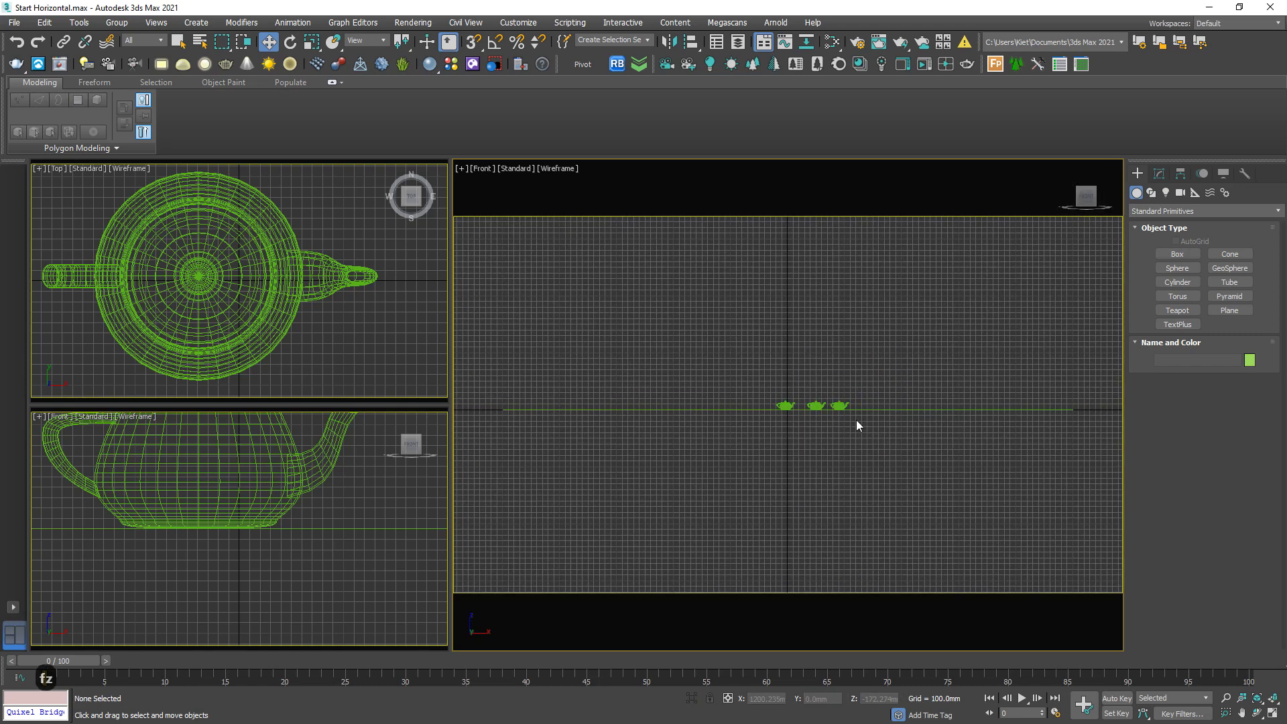
{"action": "key", "text": "p"}
{"action": "scroll", "coordinate": [836, 399], "scroll_direction": "up", "scroll_amount": 5}
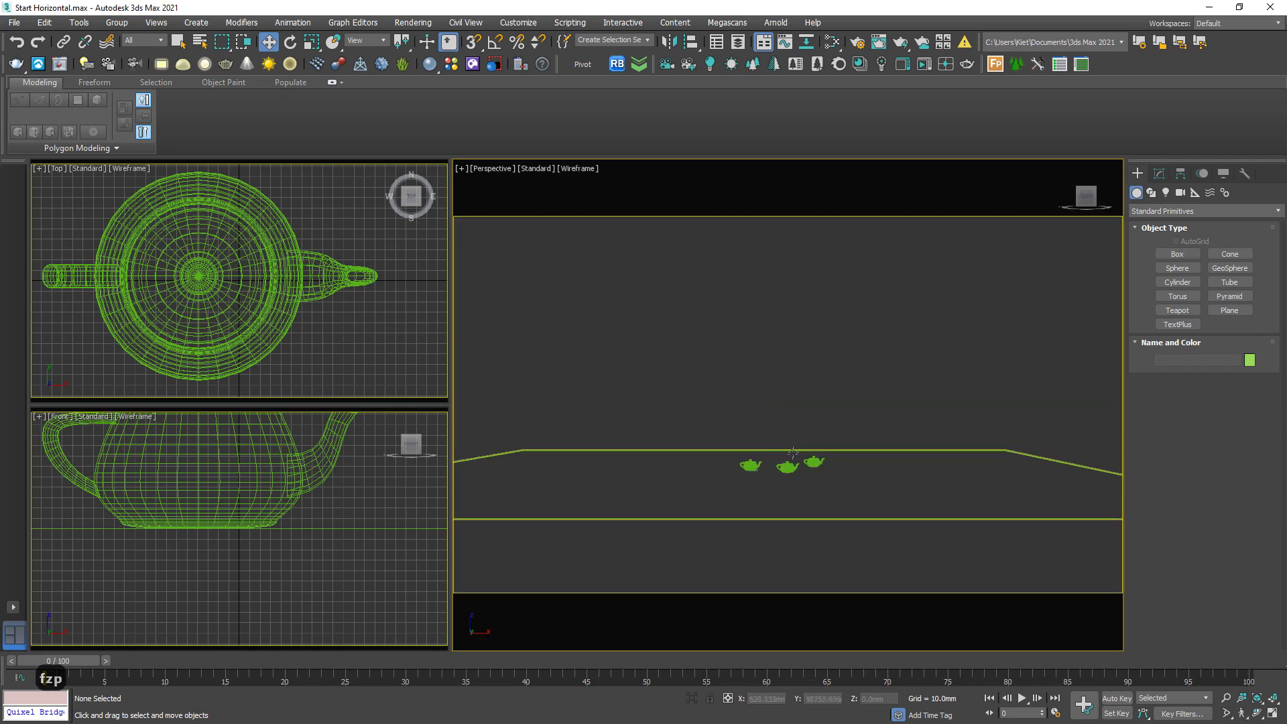
{"action": "scroll", "coordinate": [838, 425], "scroll_direction": "down", "scroll_amount": 2}
{"action": "scroll", "coordinate": [834, 439], "scroll_direction": "up", "scroll_amount": 1}
- Move Teapot001 beside the other two and zoom in on the group
{"action": "left_click", "coordinate": [546, 473]}
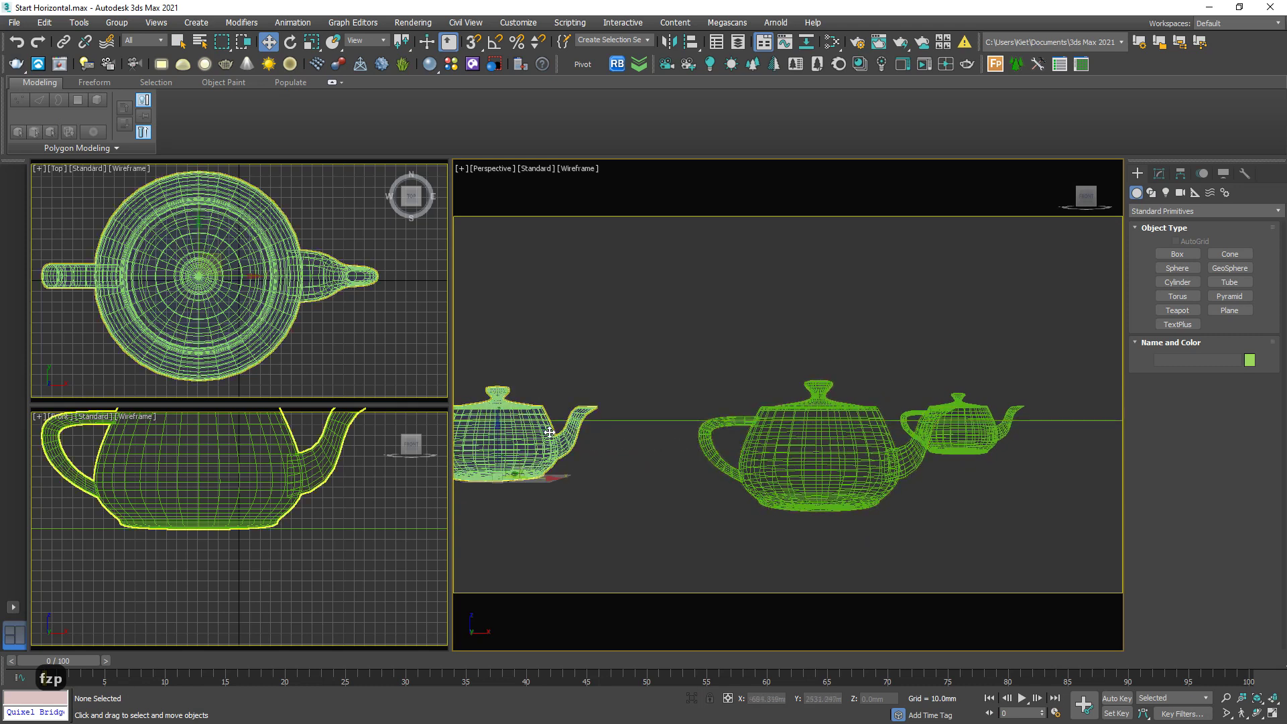
{"action": "left_click_drag", "start_coordinate": [546, 473], "coordinate": [753, 483]}
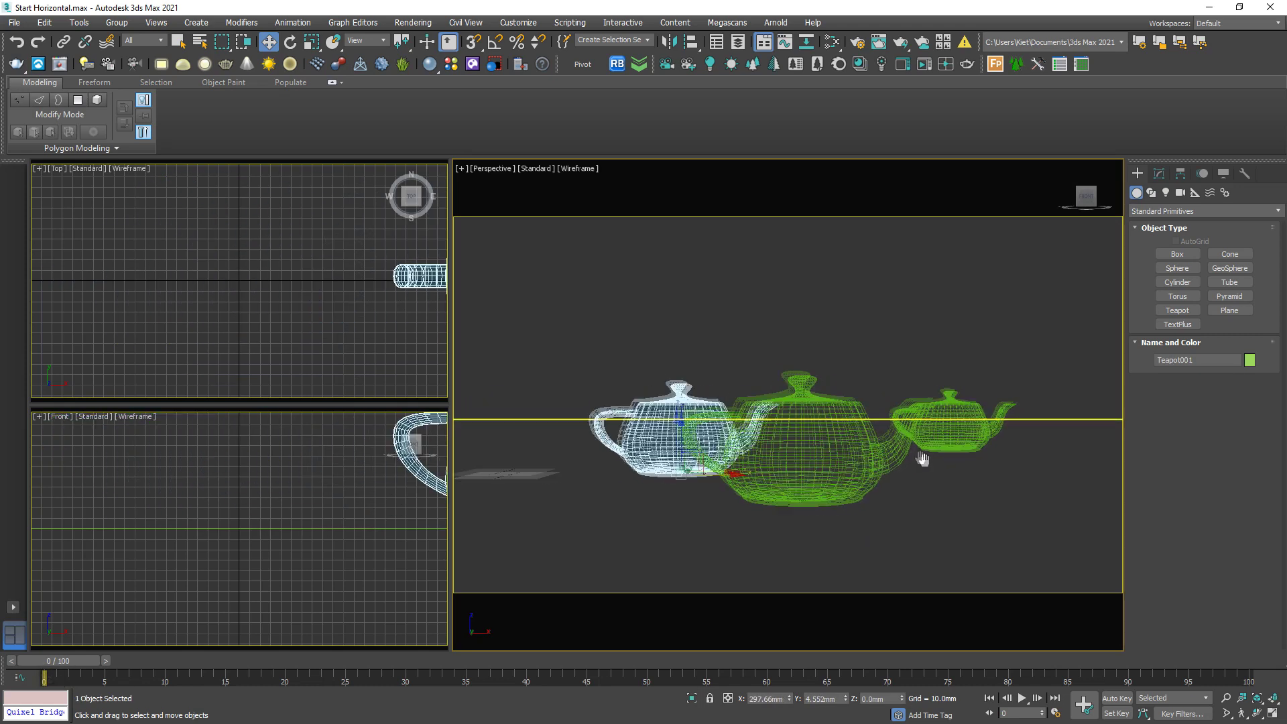
{"action": "left_click", "coordinate": [1226, 700]}
{"action": "left_click_drag", "start_coordinate": [833, 460], "coordinate": [877, 445]}
{"action": "left_click", "coordinate": [177, 42]}
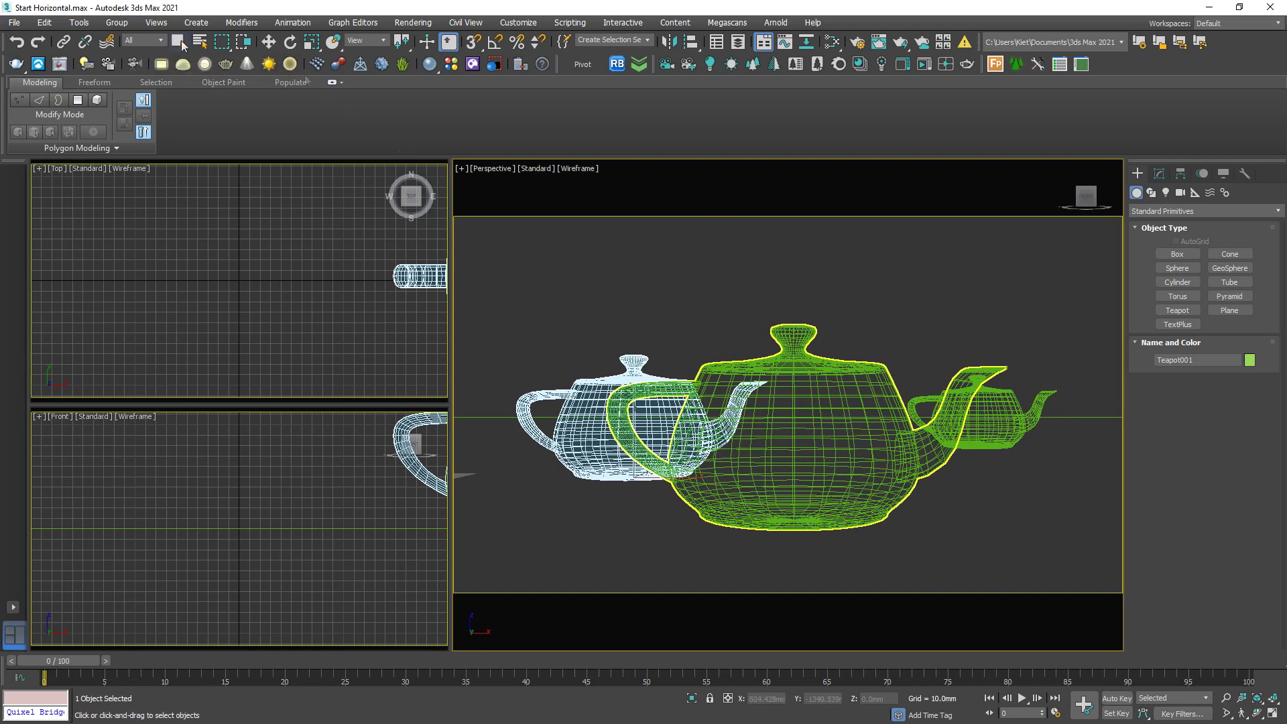
{"action": "left_click", "coordinate": [857, 44]}
- Enable the Scene material override using a CoronaMtl
{"action": "left_click", "coordinate": [541, 216]}
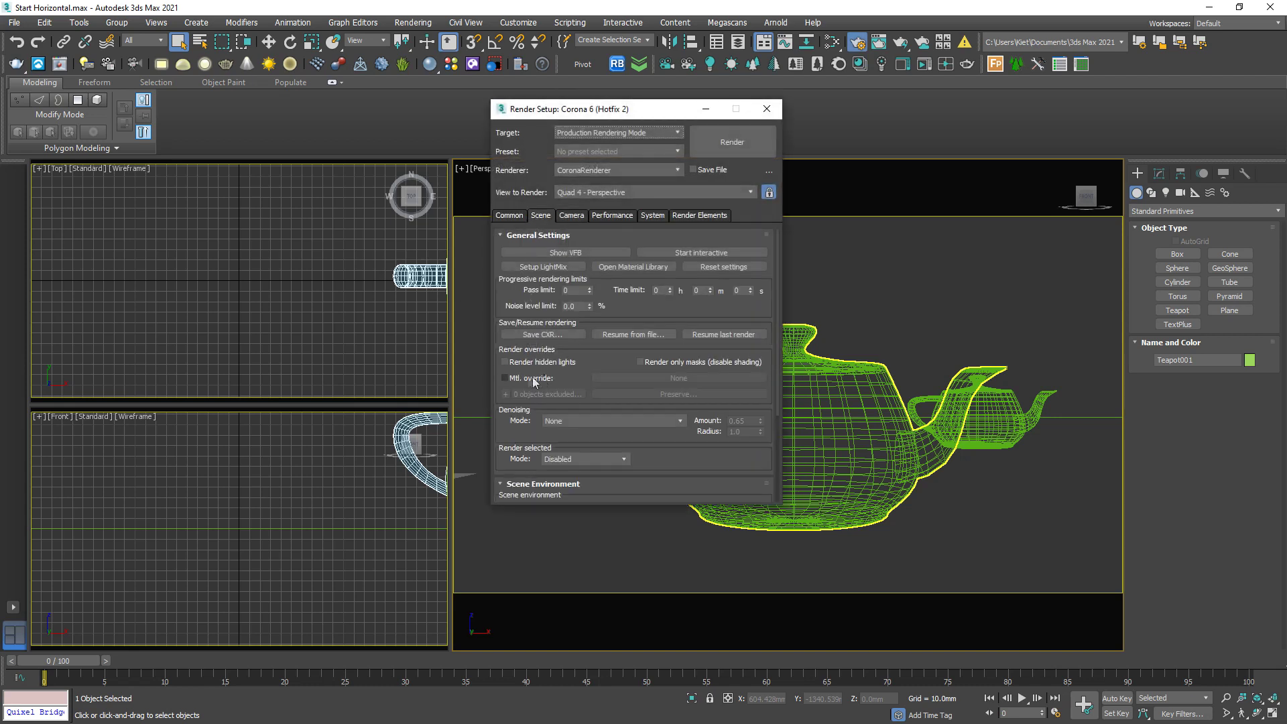
{"action": "left_click", "coordinate": [523, 378]}
{"action": "left_click", "coordinate": [635, 379]}
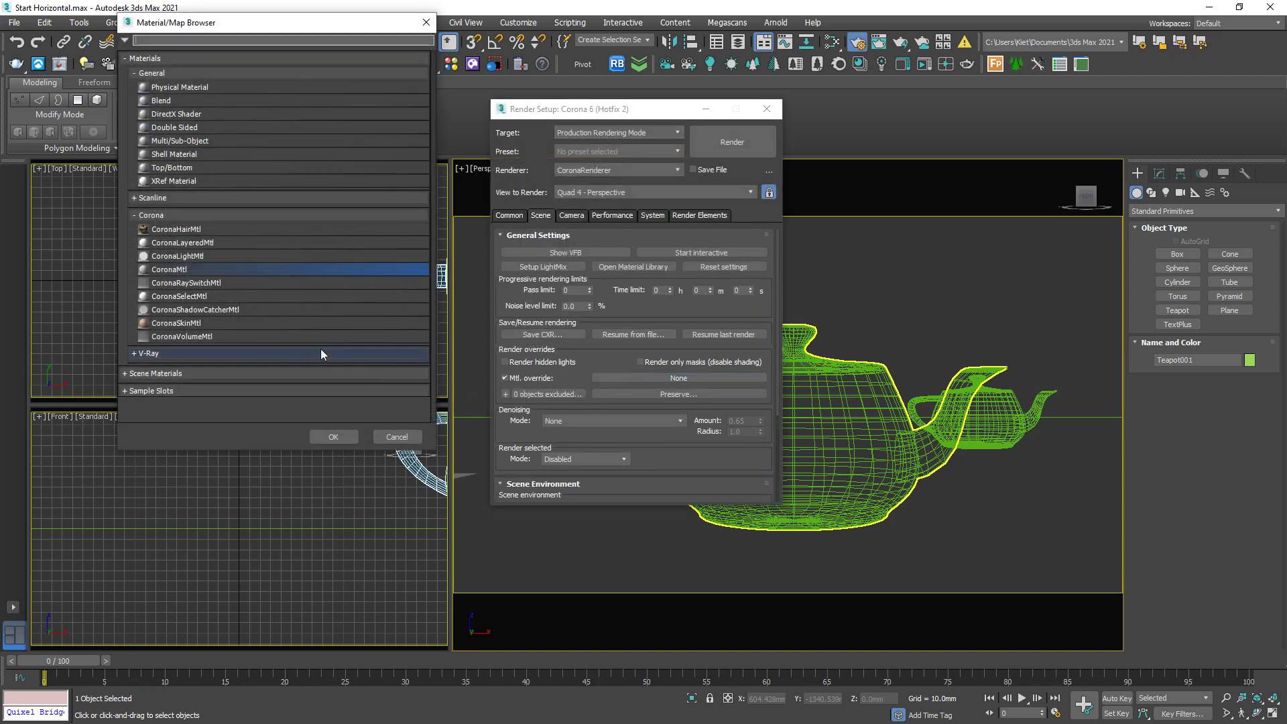
{"action": "double_click", "coordinate": [236, 270]}
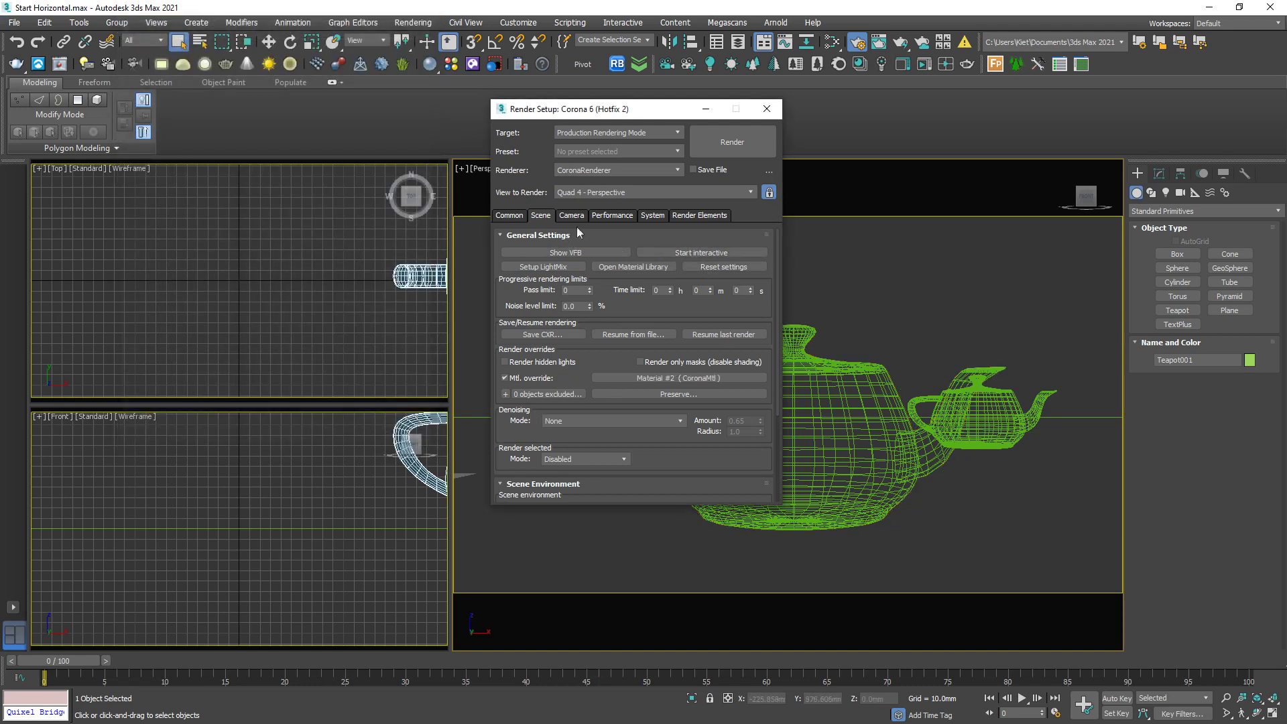
- Set Camera highlight compress to 999 and contrast to 4, then close Render Setup
{"action": "left_click", "coordinate": [573, 216]}
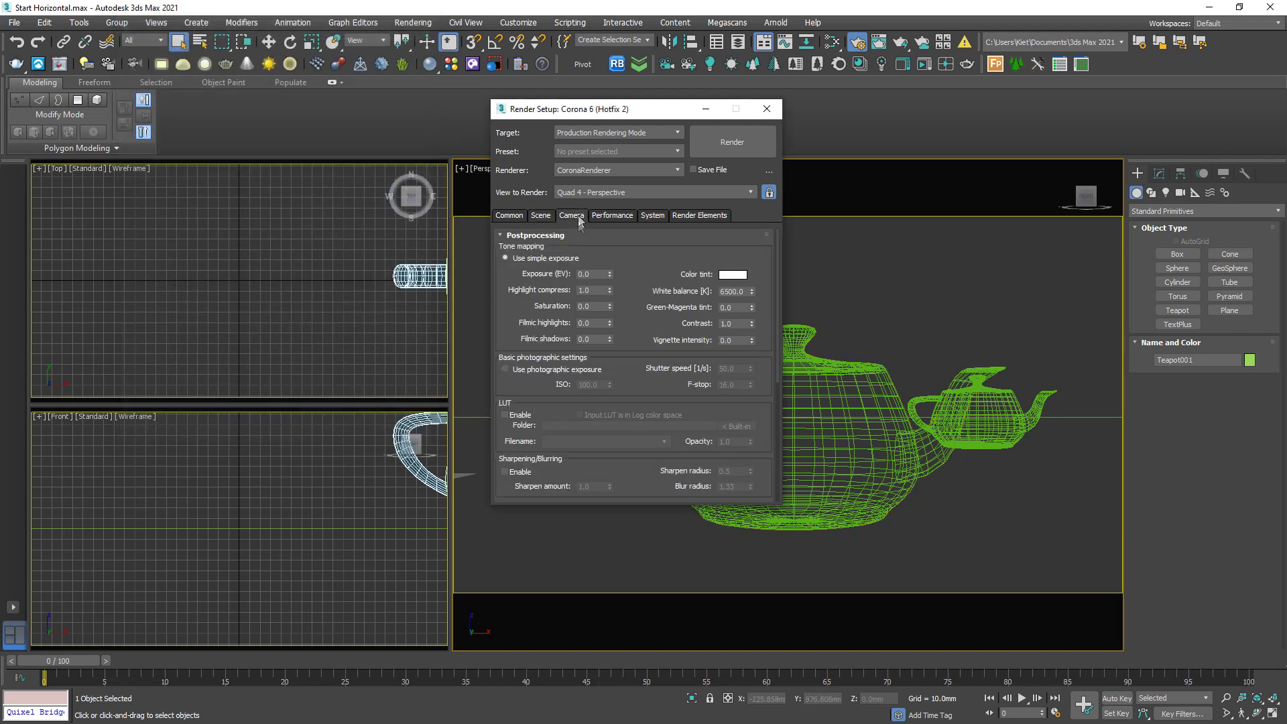
{"action": "double_click", "coordinate": [583, 290]}
{"action": "type", "text": "999"}
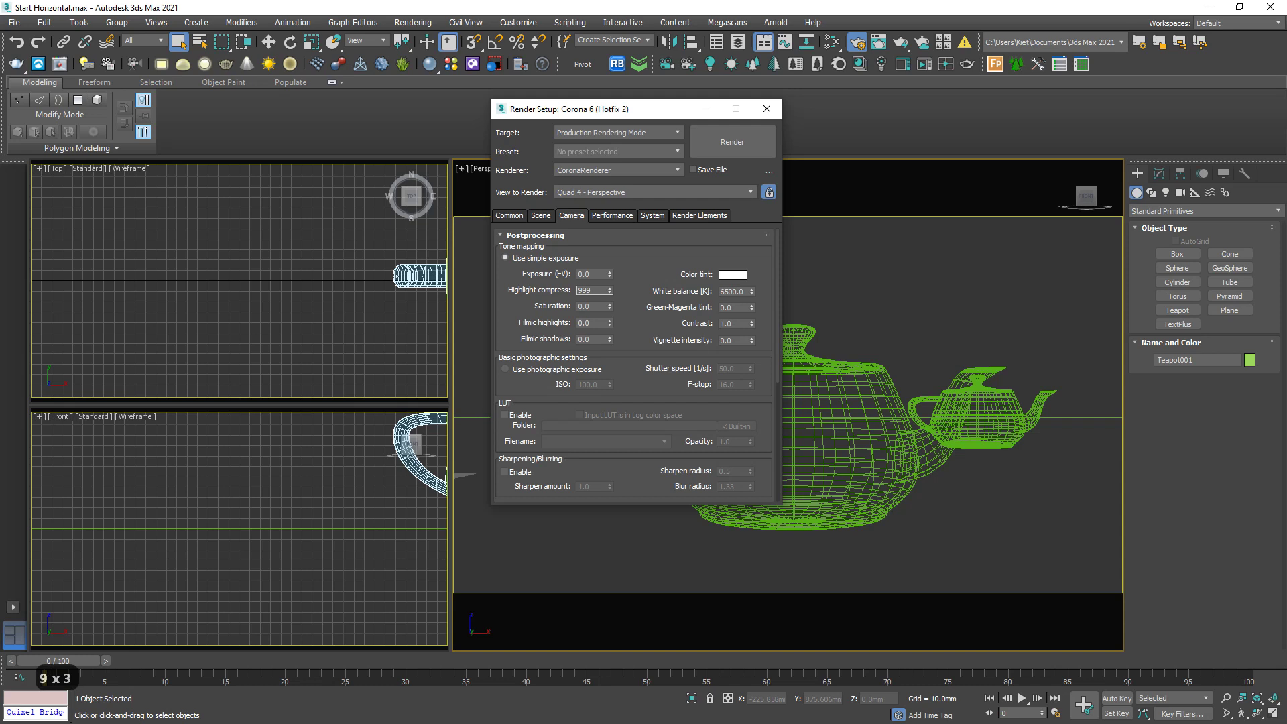
{"action": "double_click", "coordinate": [731, 322]}
{"action": "type", "text": "4"}
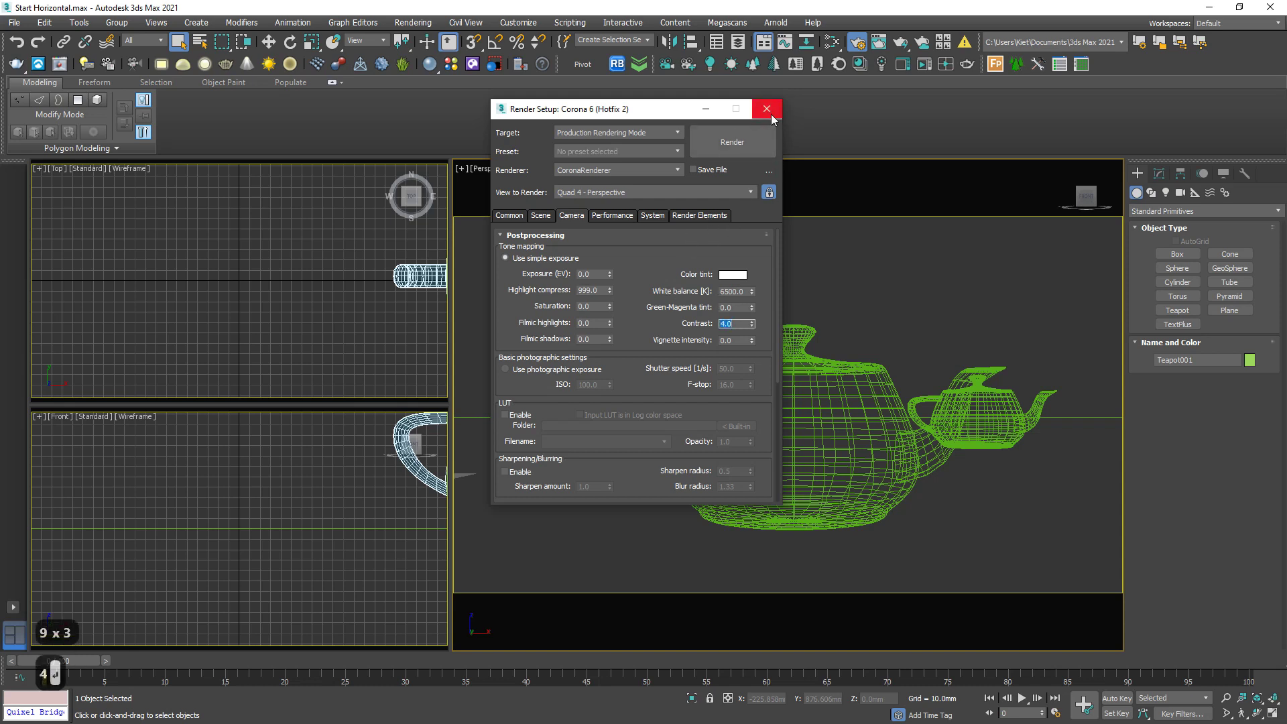
{"action": "left_click", "coordinate": [772, 119]}
{"action": "left_click", "coordinate": [822, 280]}
{"action": "scroll", "coordinate": [288, 285], "scroll_direction": "down", "scroll_amount": 3}
{"action": "scroll", "coordinate": [357, 327], "scroll_direction": "down", "scroll_amount": 3}
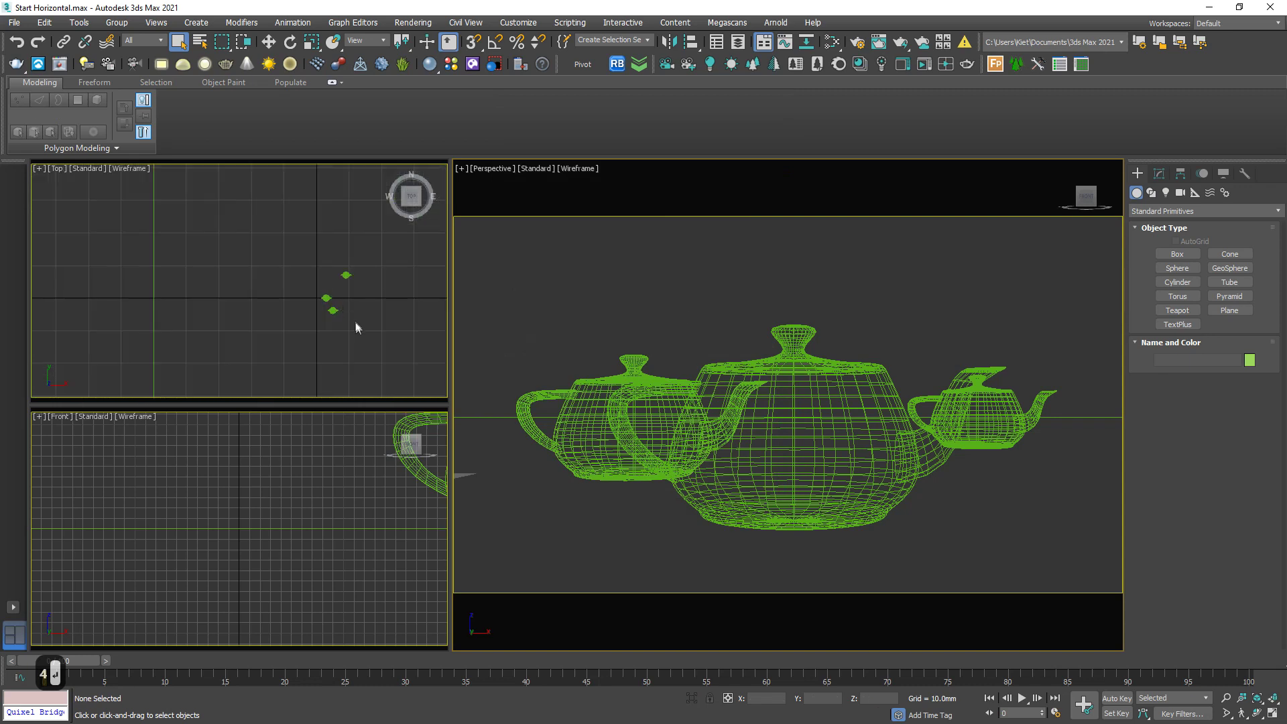
{"action": "scroll", "coordinate": [356, 328], "scroll_direction": "up", "scroll_amount": 1}
{"action": "scroll", "coordinate": [332, 305], "scroll_direction": "up", "scroll_amount": 1}
{"action": "scroll", "coordinate": [352, 322], "scroll_direction": "up", "scroll_amount": 1}
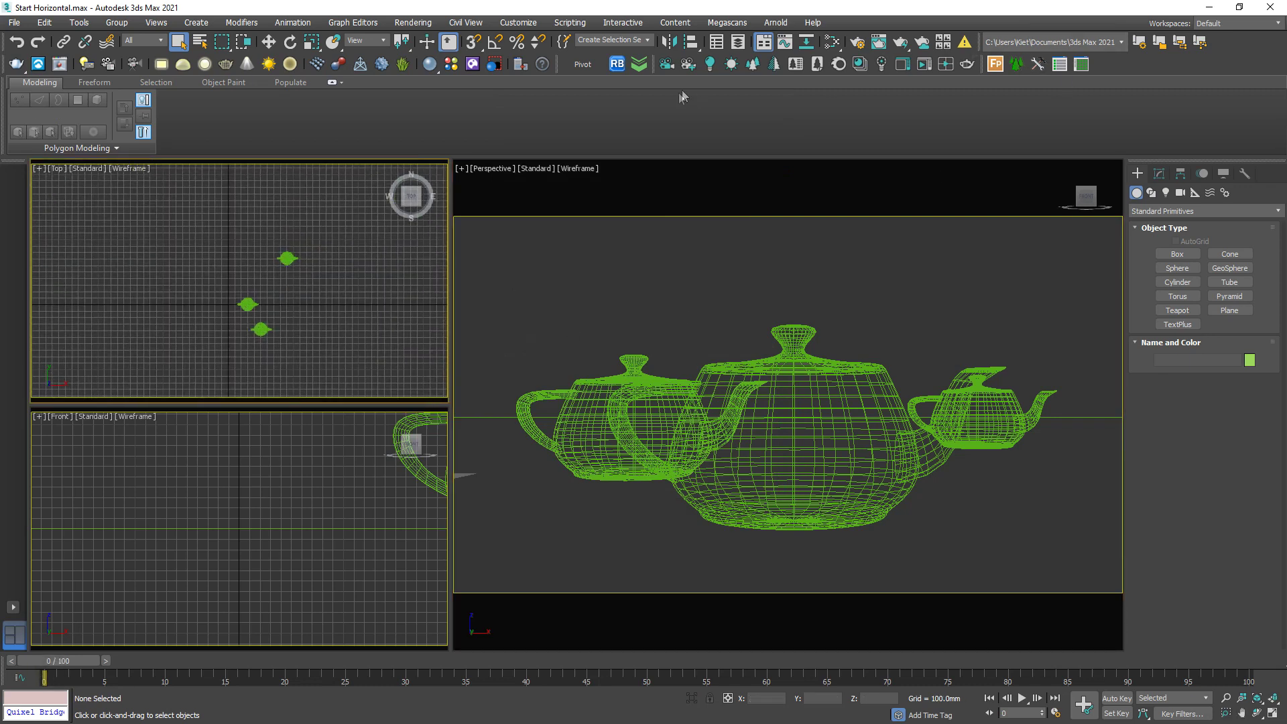
- Create a sphere Corona light in the Top view and enlarge its radius
{"action": "left_click", "coordinate": [710, 64]}
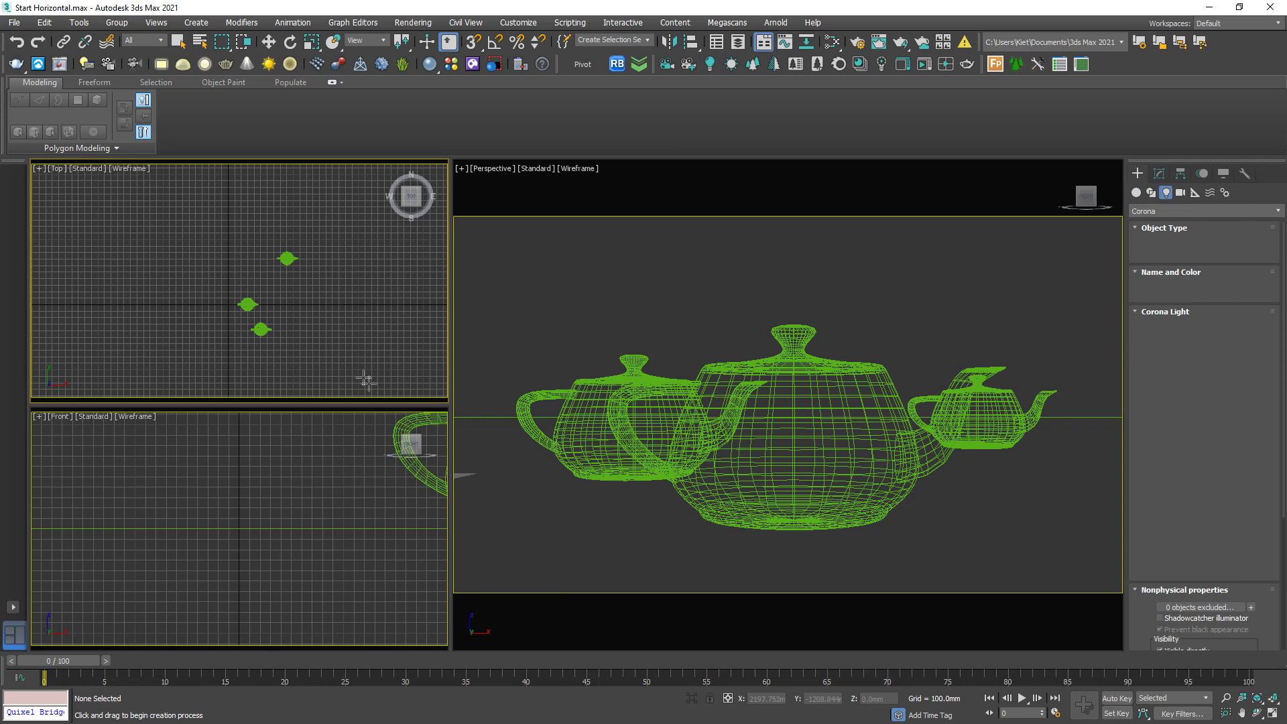
{"action": "left_click", "coordinate": [317, 351]}
{"action": "left_click_drag", "start_coordinate": [316, 350], "coordinate": [342, 372]}
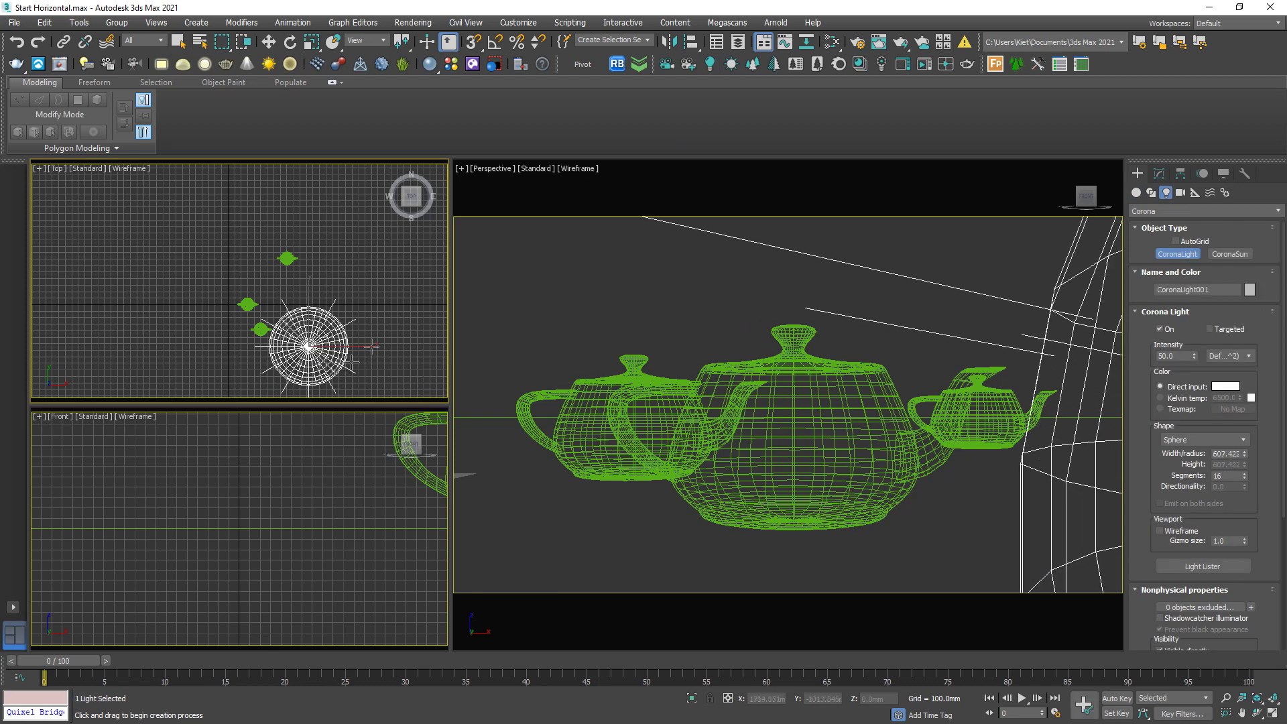
- Move the light off to the right, then raise it high in the Front view
{"action": "left_click", "coordinate": [270, 43]}
{"action": "middle_click_drag", "start_coordinate": [323, 295], "coordinate": [323, 277]}
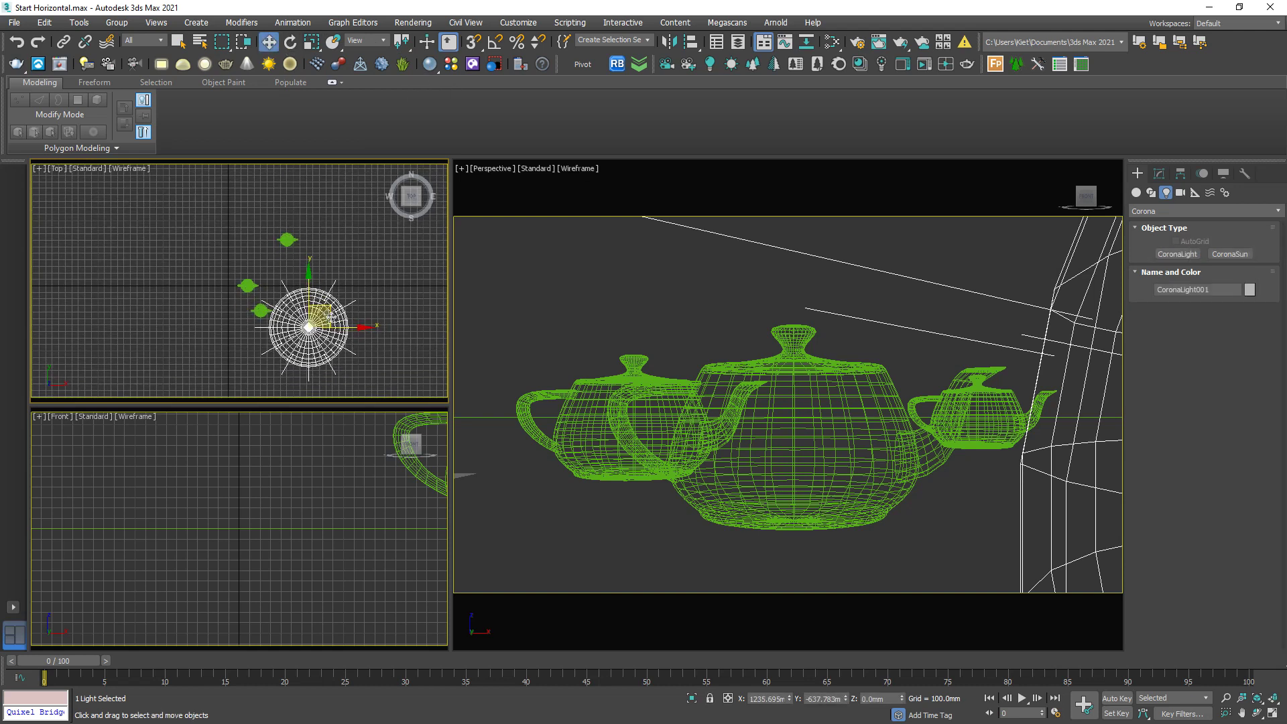
{"action": "left_click_drag", "start_coordinate": [326, 314], "coordinate": [354, 348]}
{"action": "key", "text": "f"}
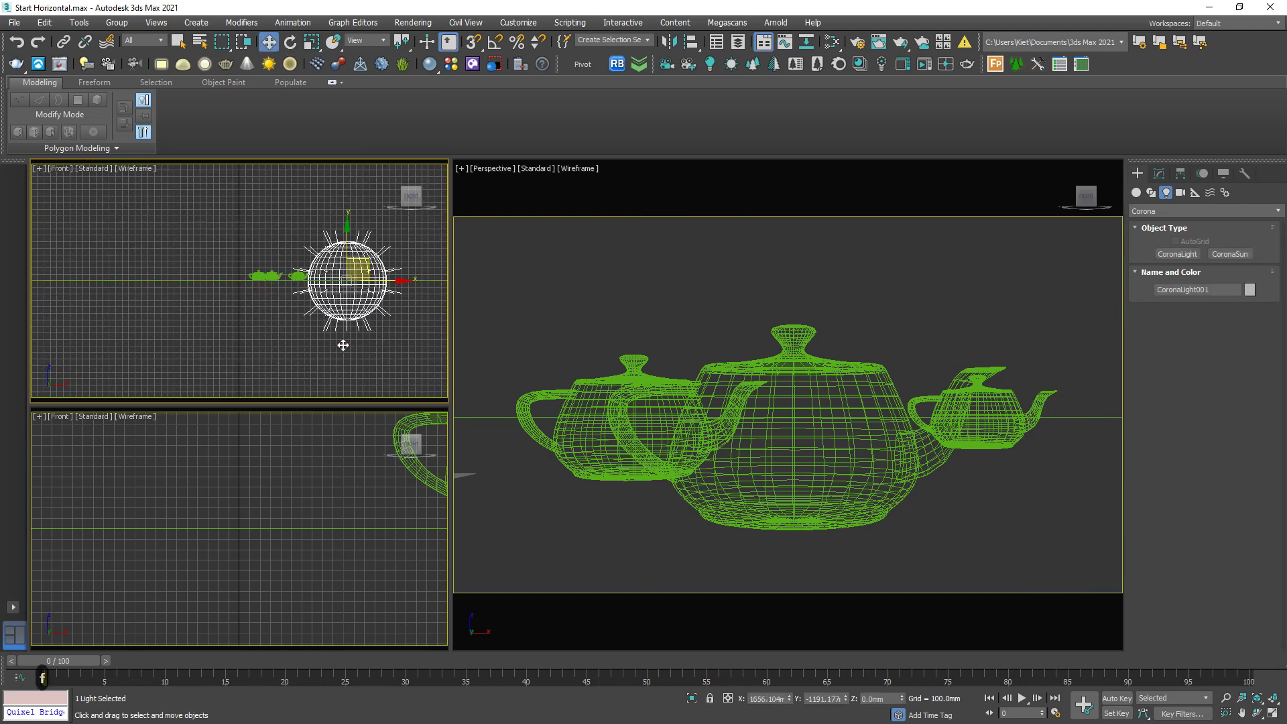
{"action": "scroll", "coordinate": [347, 345], "scroll_direction": "up", "scroll_amount": 3}
{"action": "scroll", "coordinate": [372, 345], "scroll_direction": "down", "scroll_amount": 2}
{"action": "scroll", "coordinate": [353, 326], "scroll_direction": "down", "scroll_amount": 1}
{"action": "left_click_drag", "start_coordinate": [349, 327], "coordinate": [370, 257]}
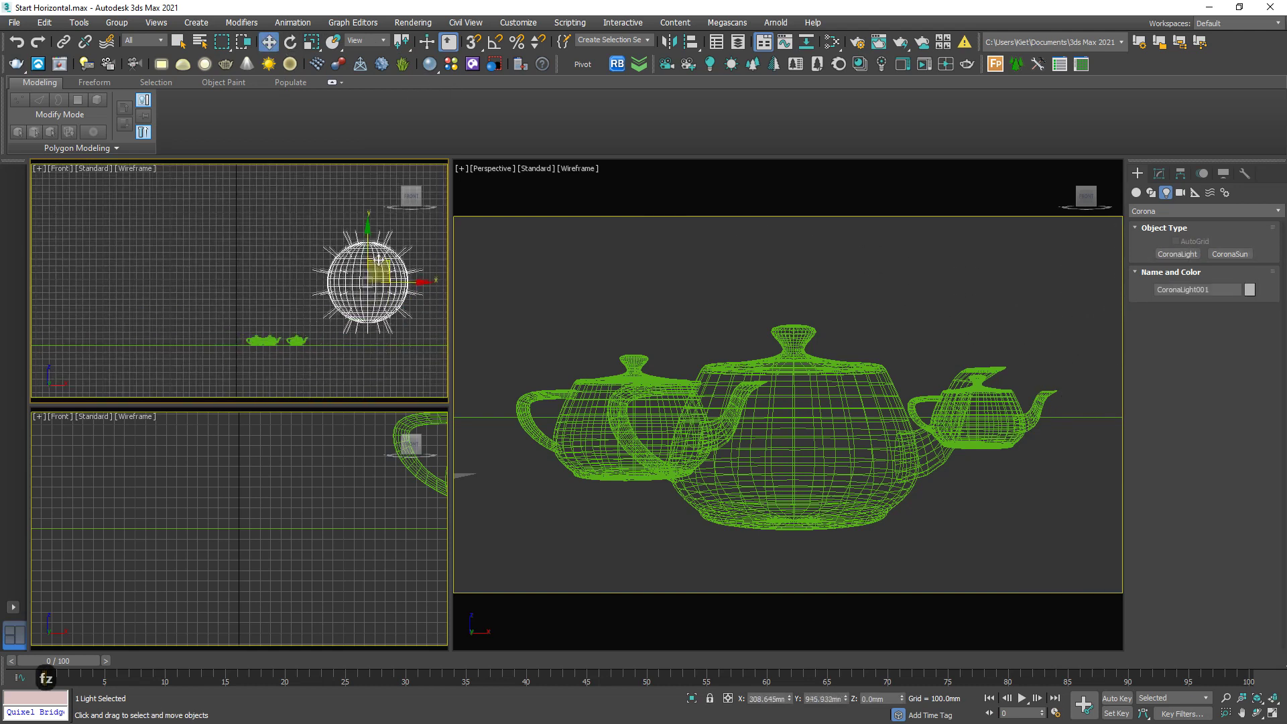
- Start Corona Interactive Rendering in the lower-left view and activate the Perspective view
{"action": "left_click", "coordinate": [410, 356]}
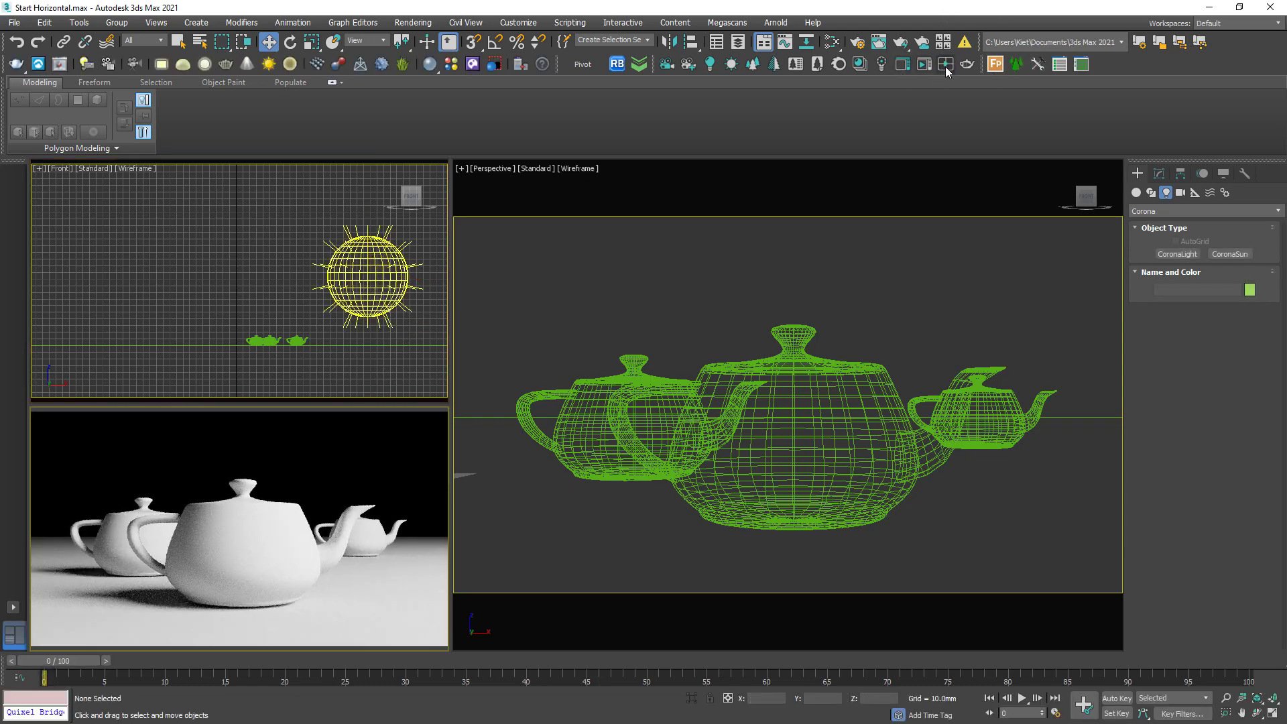
{"action": "left_click", "coordinate": [566, 251]}
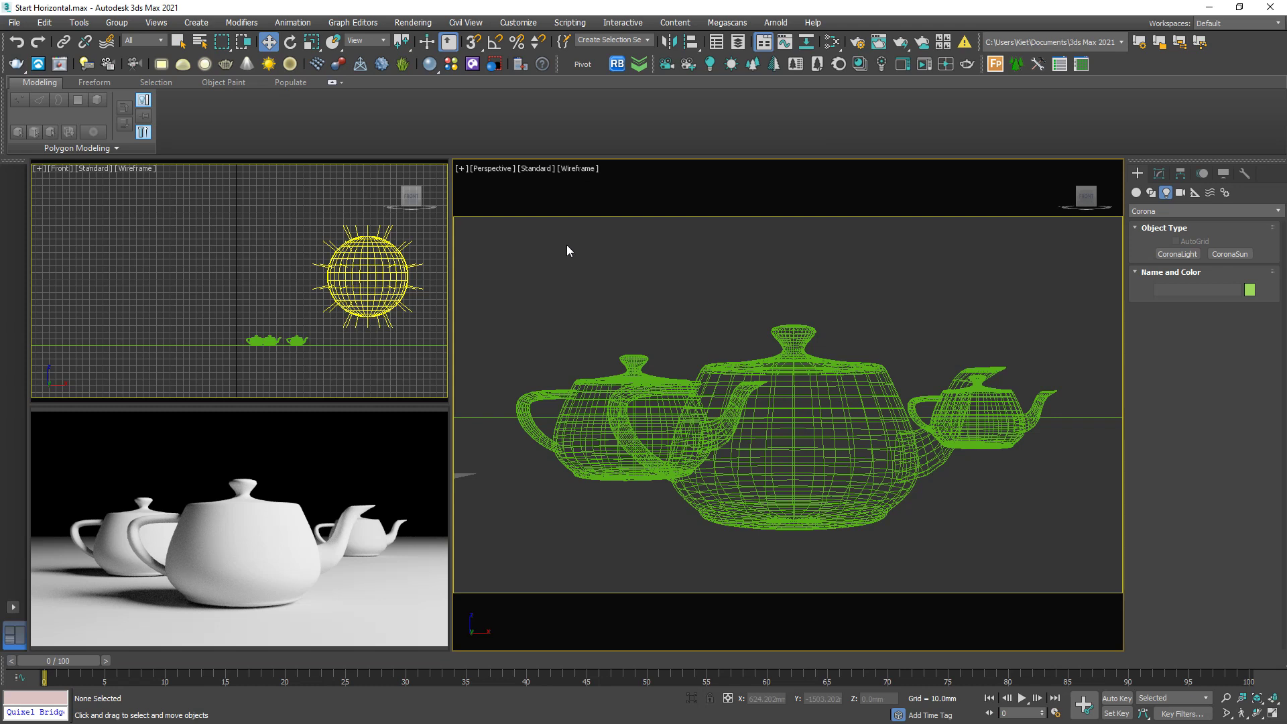
- Create a Corona camera from the Perspective view with DOF enabled and F-stop 1.6
{"action": "left_click", "coordinate": [688, 63]}
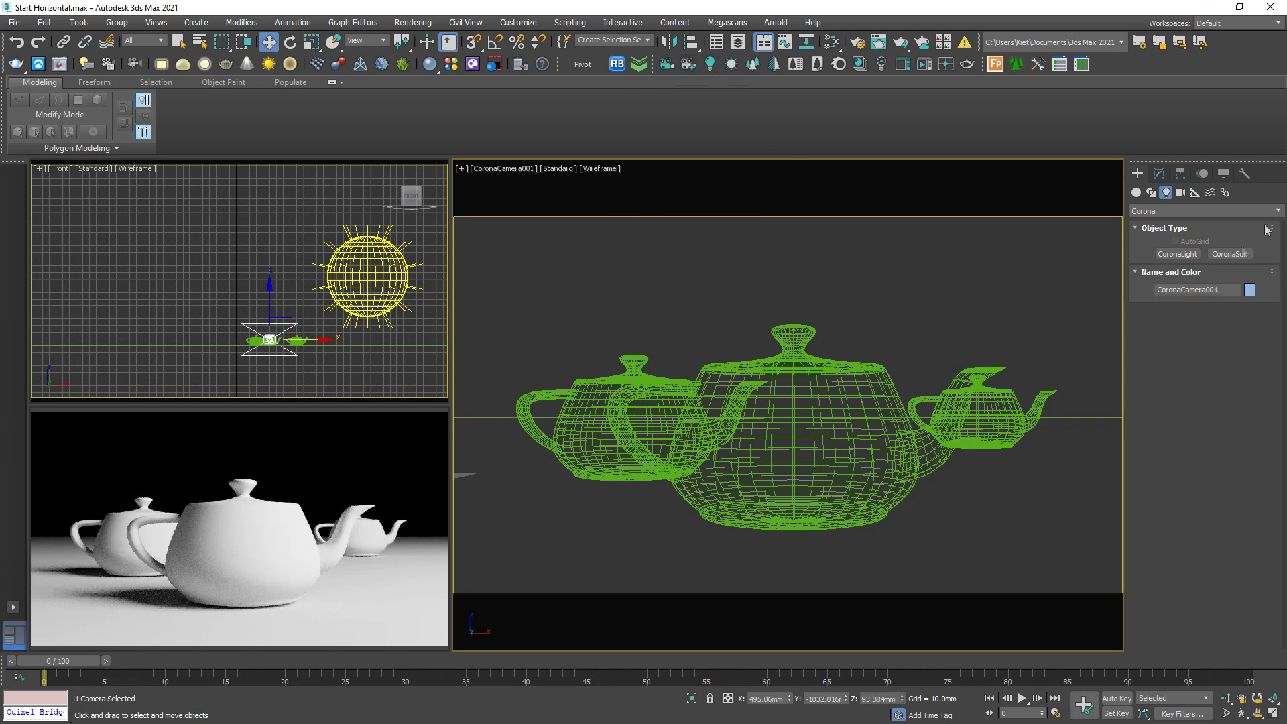
{"action": "left_click", "coordinate": [1158, 173]}
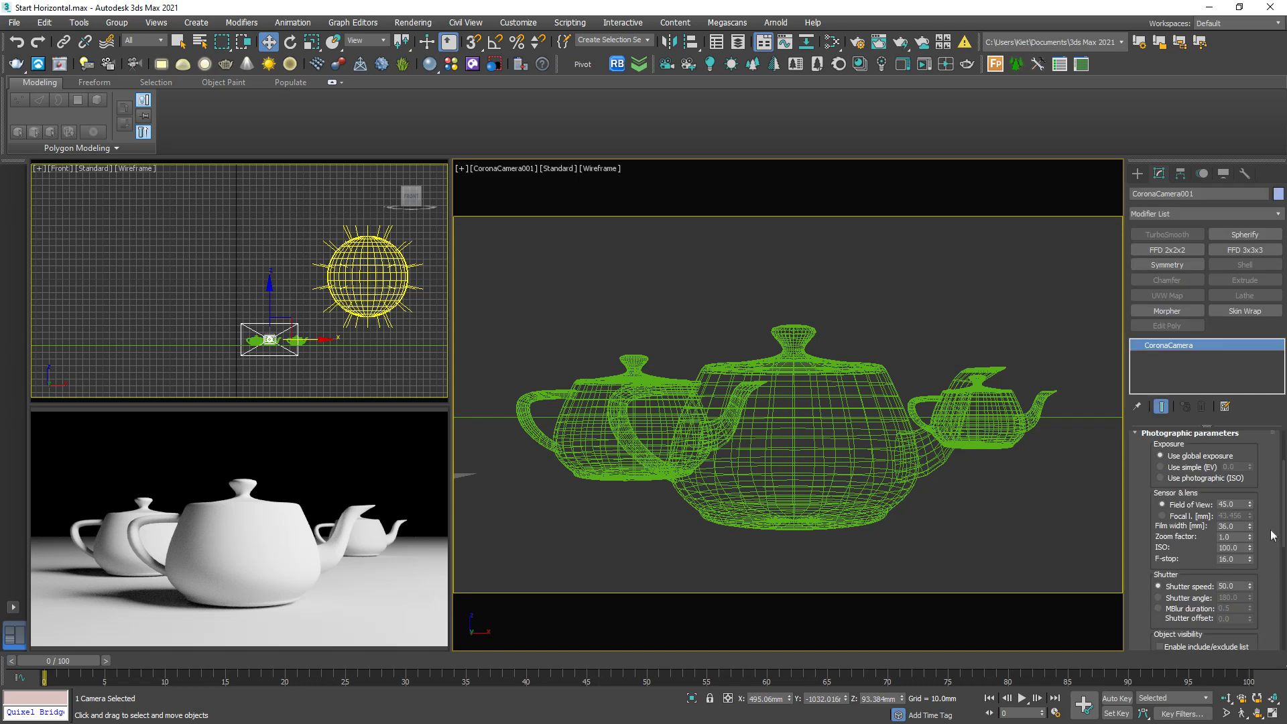
{"action": "scroll", "coordinate": [1247, 494], "scroll_direction": "down", "scroll_amount": 5}
{"action": "scroll", "coordinate": [1255, 522], "scroll_direction": "down", "scroll_amount": 5}
{"action": "scroll", "coordinate": [1263, 554], "scroll_direction": "down", "scroll_amount": 5}
{"action": "scroll", "coordinate": [1263, 554], "scroll_direction": "down", "scroll_amount": 3}
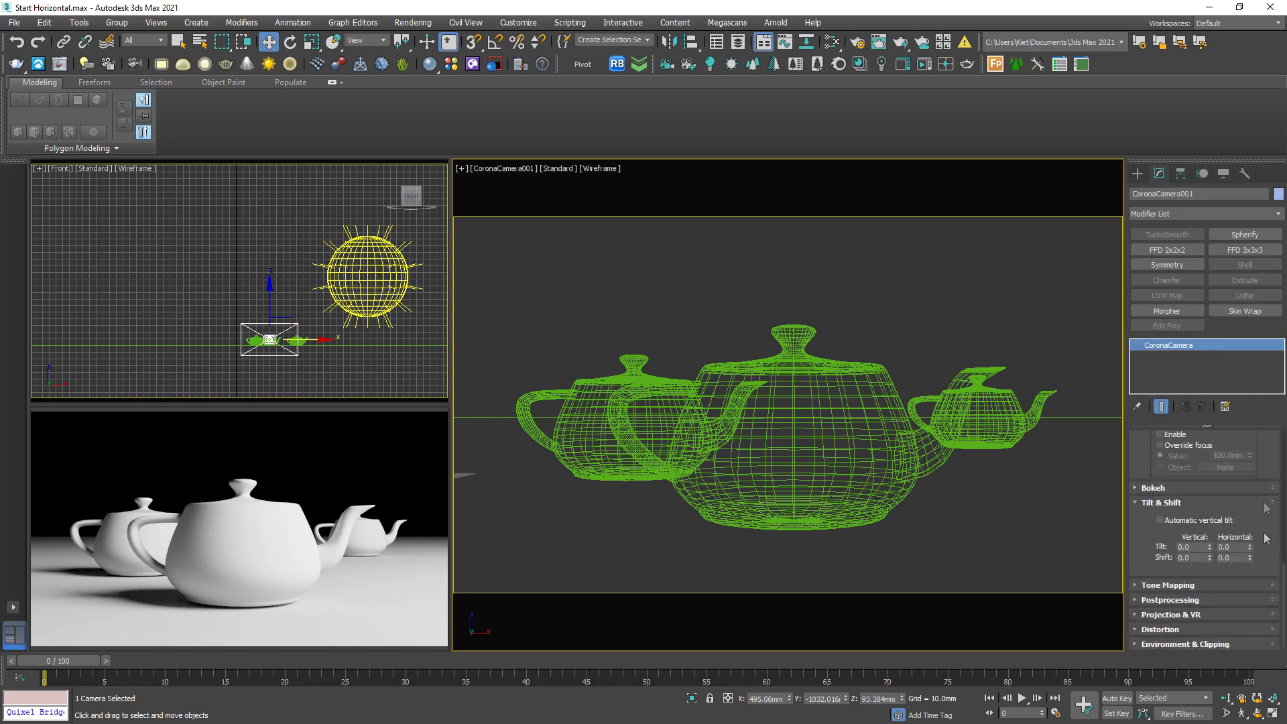
{"action": "scroll", "coordinate": [1266, 476], "scroll_direction": "up", "scroll_amount": 2}
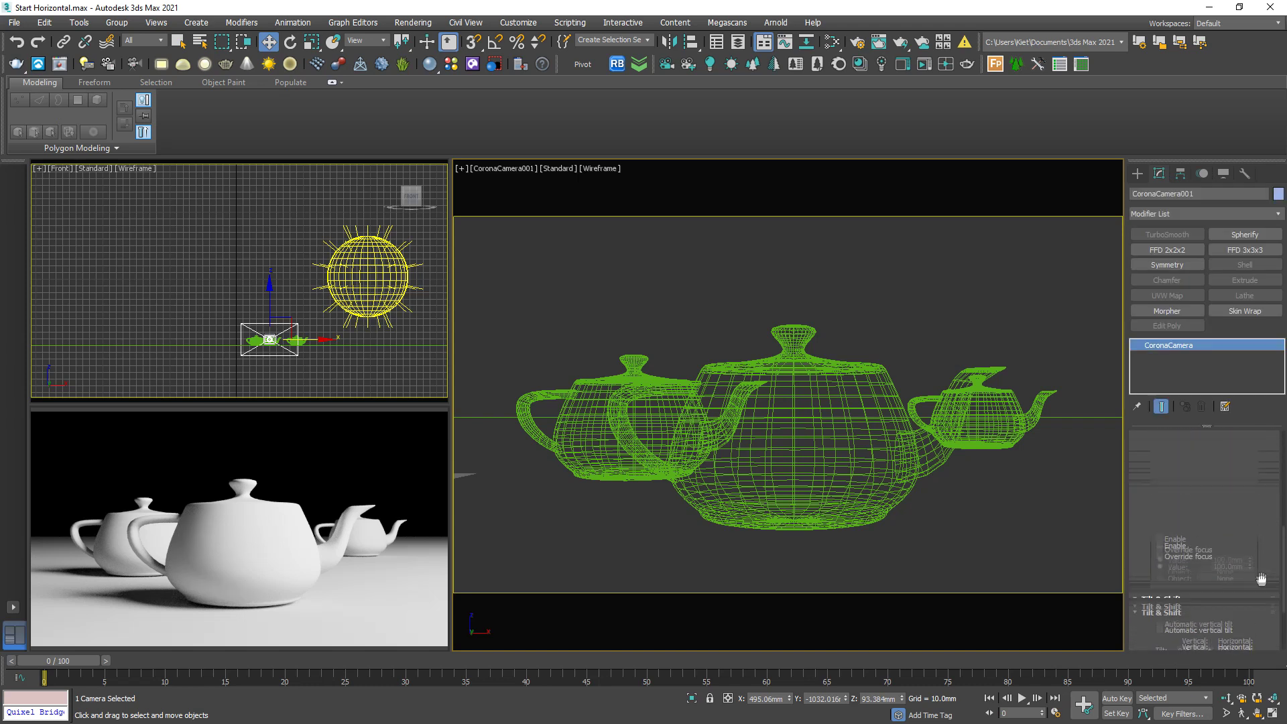
{"action": "scroll", "coordinate": [1265, 476], "scroll_direction": "up", "scroll_amount": 2}
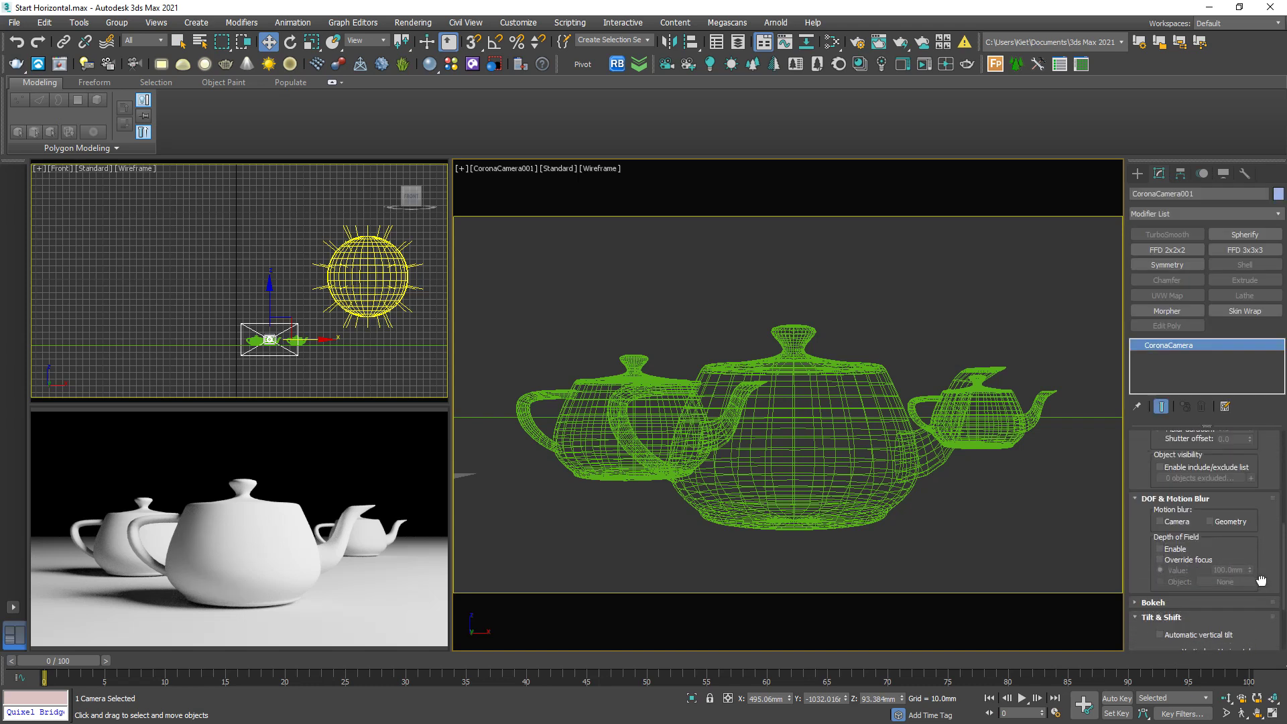
{"action": "left_click", "coordinate": [1174, 552]}
{"action": "scroll", "coordinate": [1263, 458], "scroll_direction": "up", "scroll_amount": 2}
{"action": "left_click", "coordinate": [1211, 496]}
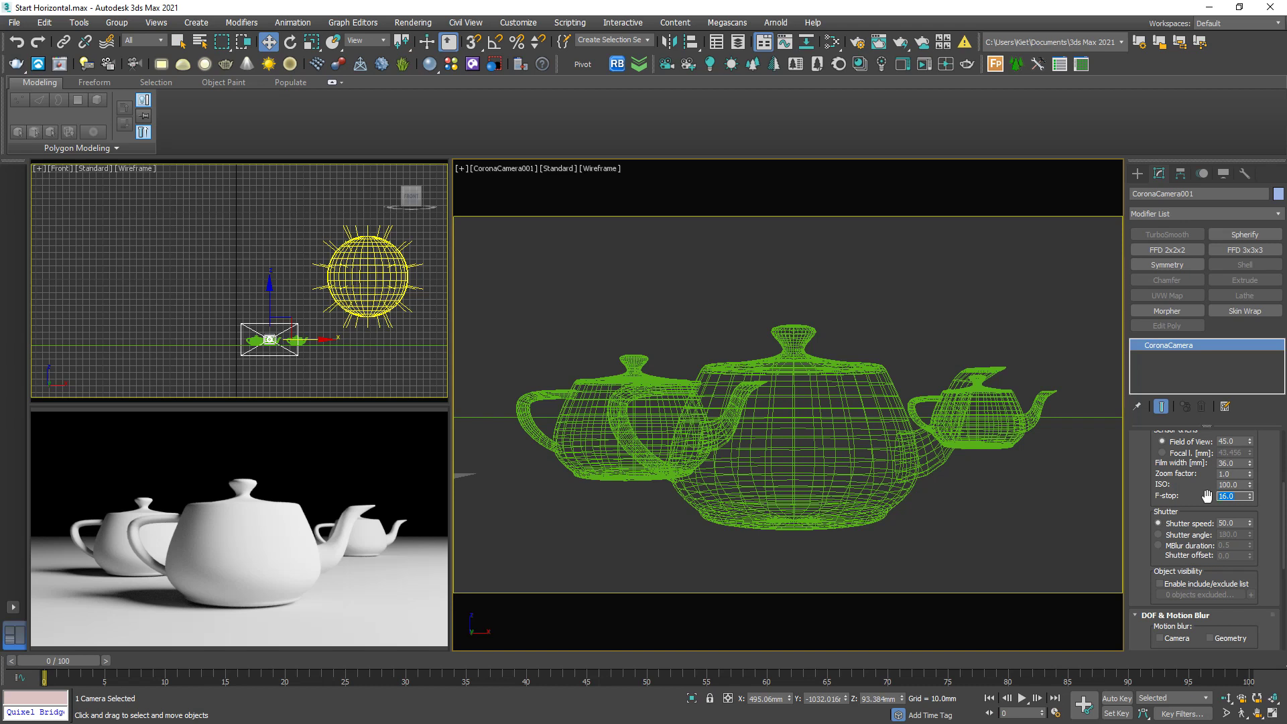
{"action": "type", "text": "5.6"}
{"action": "key", "text": "Return"}
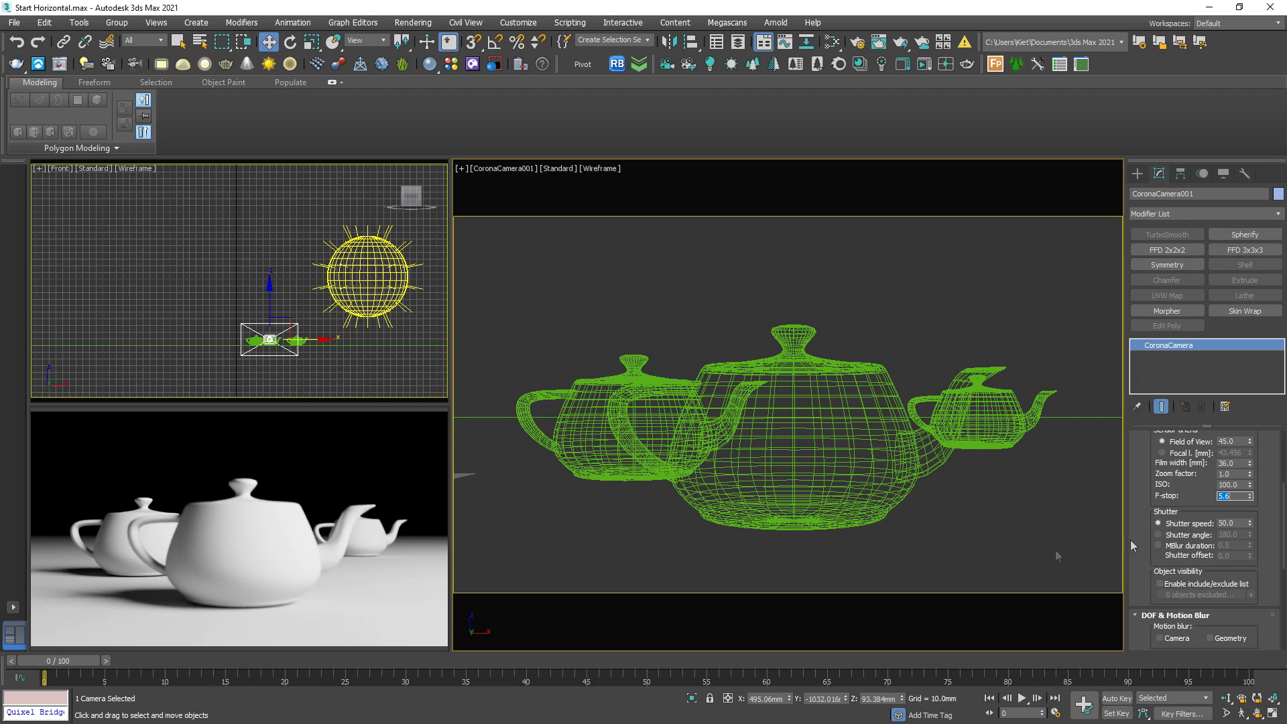
{"action": "mouse_move", "coordinate": [1229, 496]}
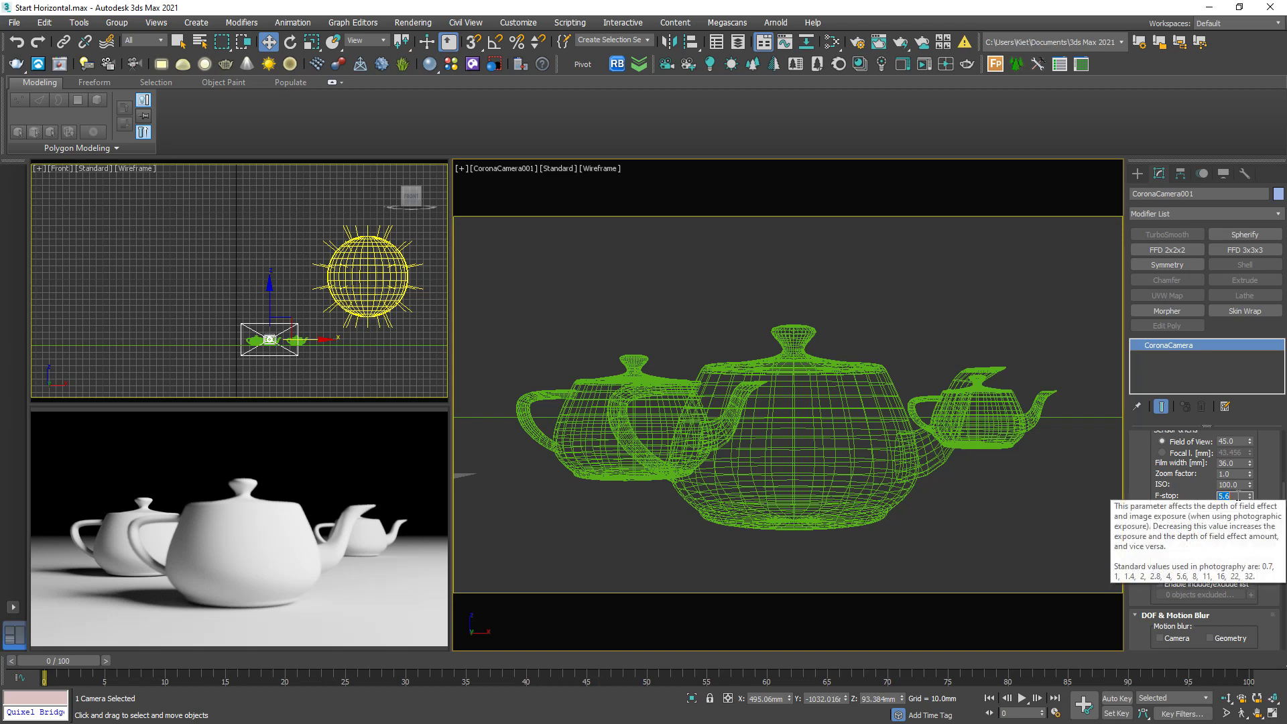
{"action": "type", "text": "1.6"}
{"action": "key", "text": "Return"}
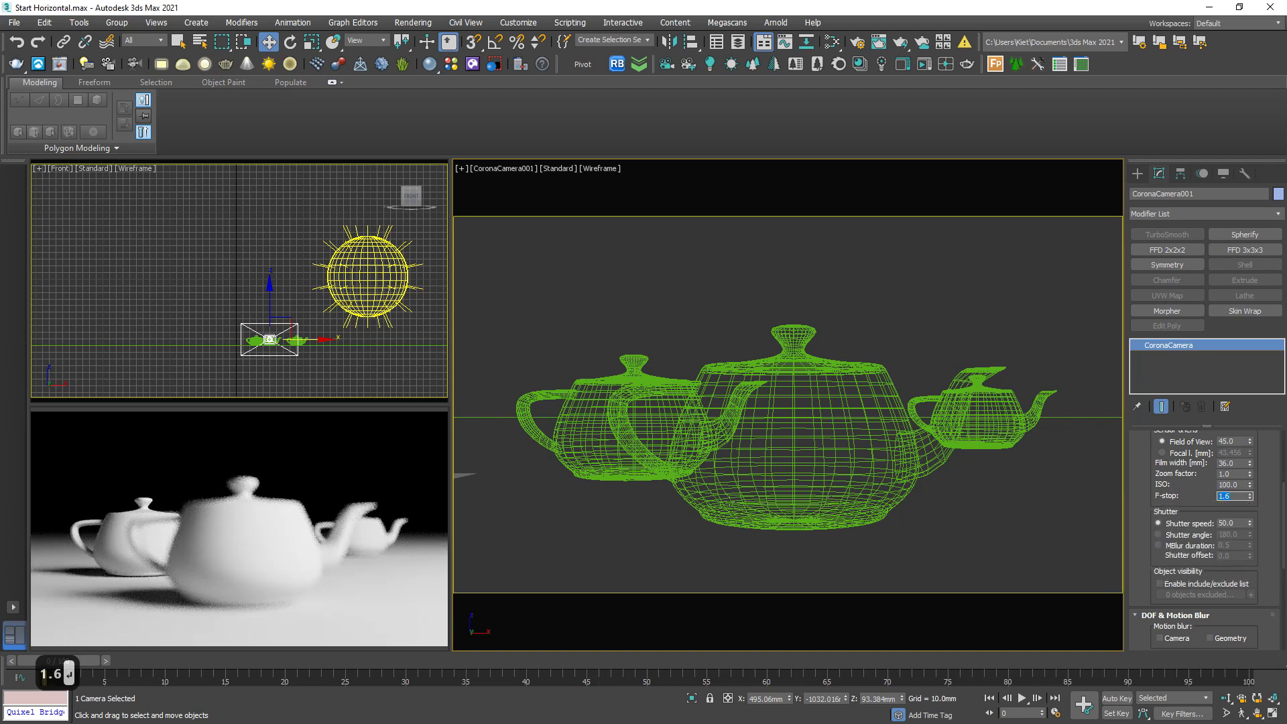
- Focus the render on the front teapot and another point, then check the camera in Top view
{"action": "right_click", "coordinate": [266, 535]}
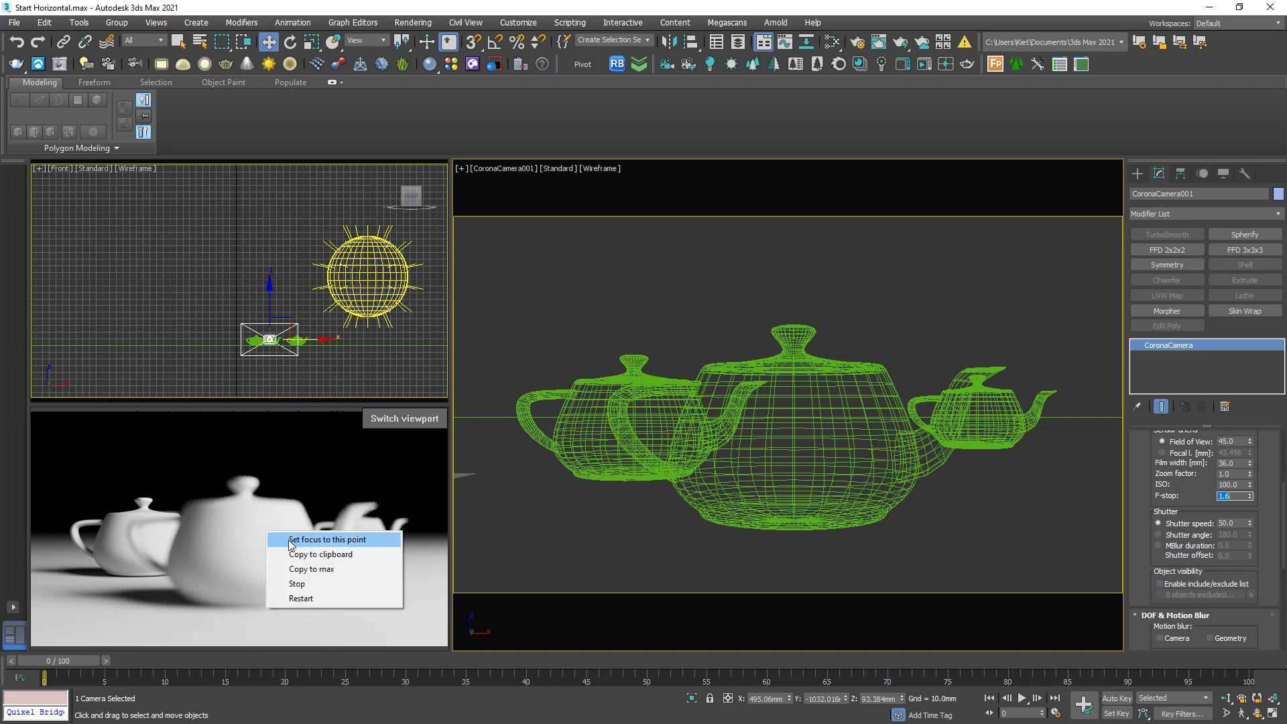
{"action": "left_click", "coordinate": [311, 542]}
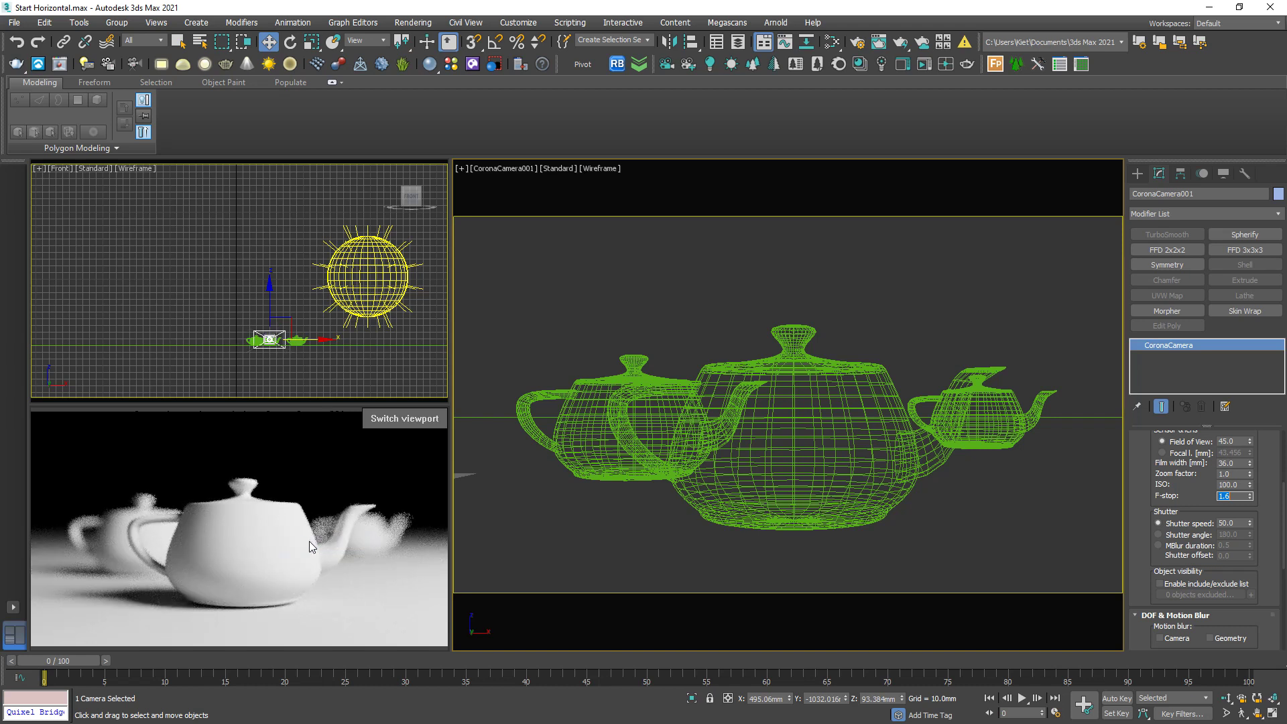
{"action": "right_click", "coordinate": [375, 536]}
{"action": "left_click", "coordinate": [383, 544]}
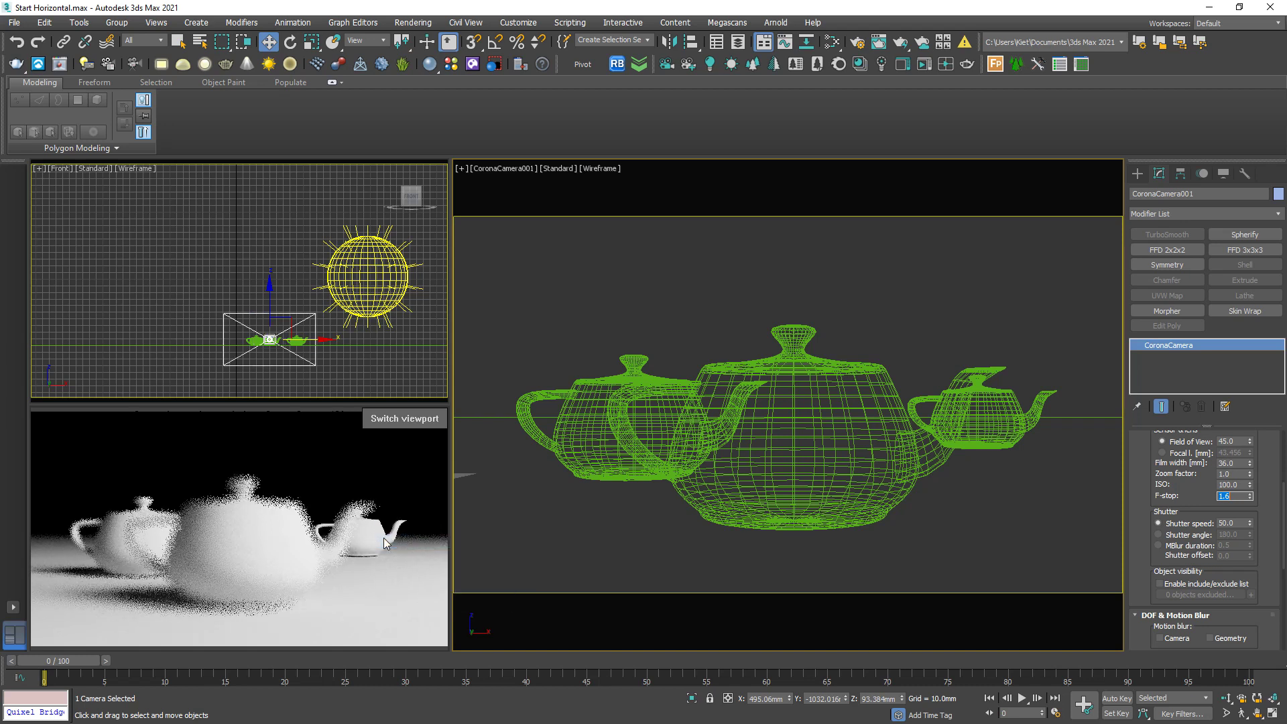
{"action": "middle_click_drag", "start_coordinate": [350, 345], "coordinate": [330, 324]}
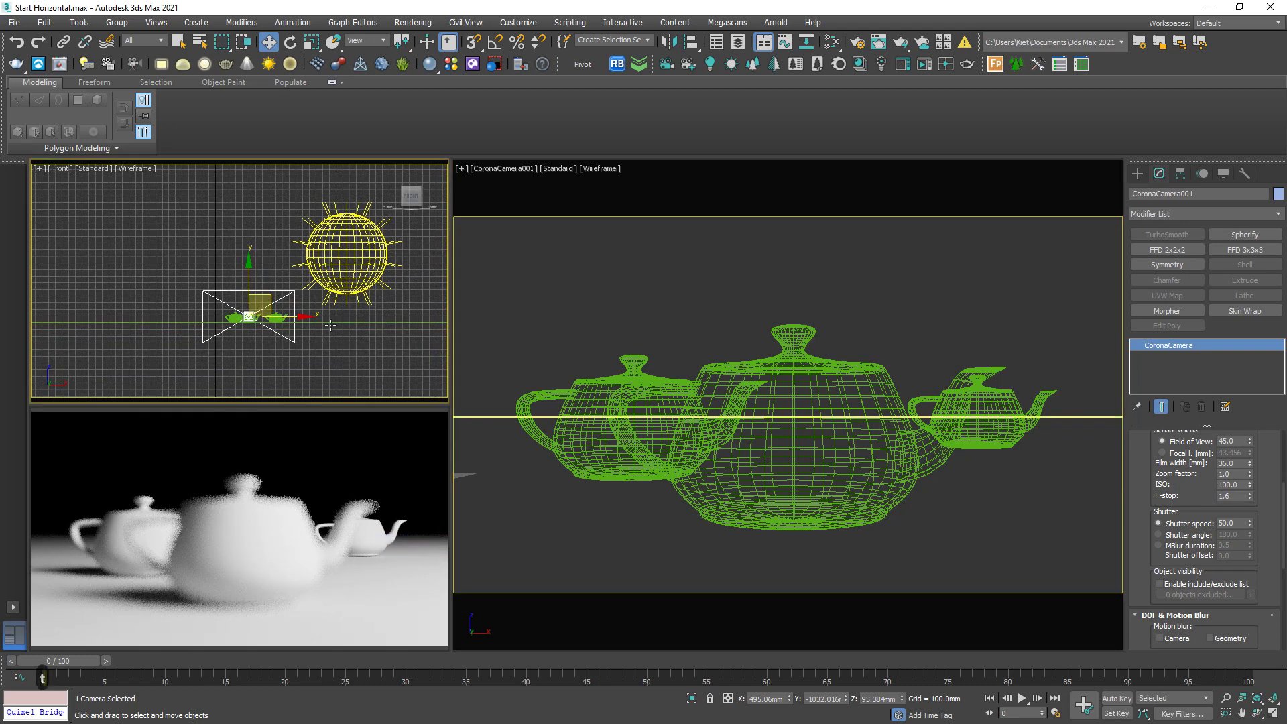
{"action": "key", "text": "t"}
{"action": "scroll", "coordinate": [258, 263], "scroll_direction": "up", "scroll_amount": 3}
{"action": "scroll", "coordinate": [248, 286], "scroll_direction": "up", "scroll_amount": 2}
{"action": "scroll", "coordinate": [254, 258], "scroll_direction": "up", "scroll_amount": 3}
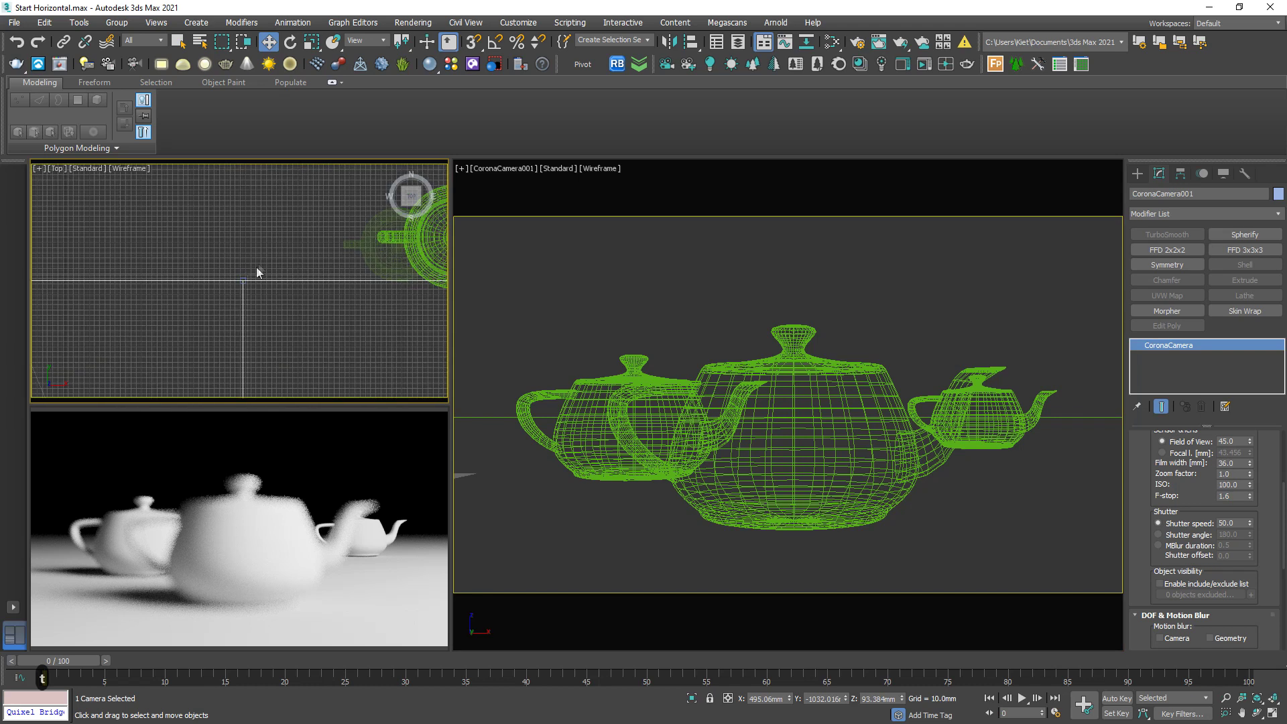
{"action": "scroll", "coordinate": [244, 278], "scroll_direction": "down", "scroll_amount": 5}
{"action": "middle_click_drag", "start_coordinate": [264, 313], "coordinate": [276, 246]}
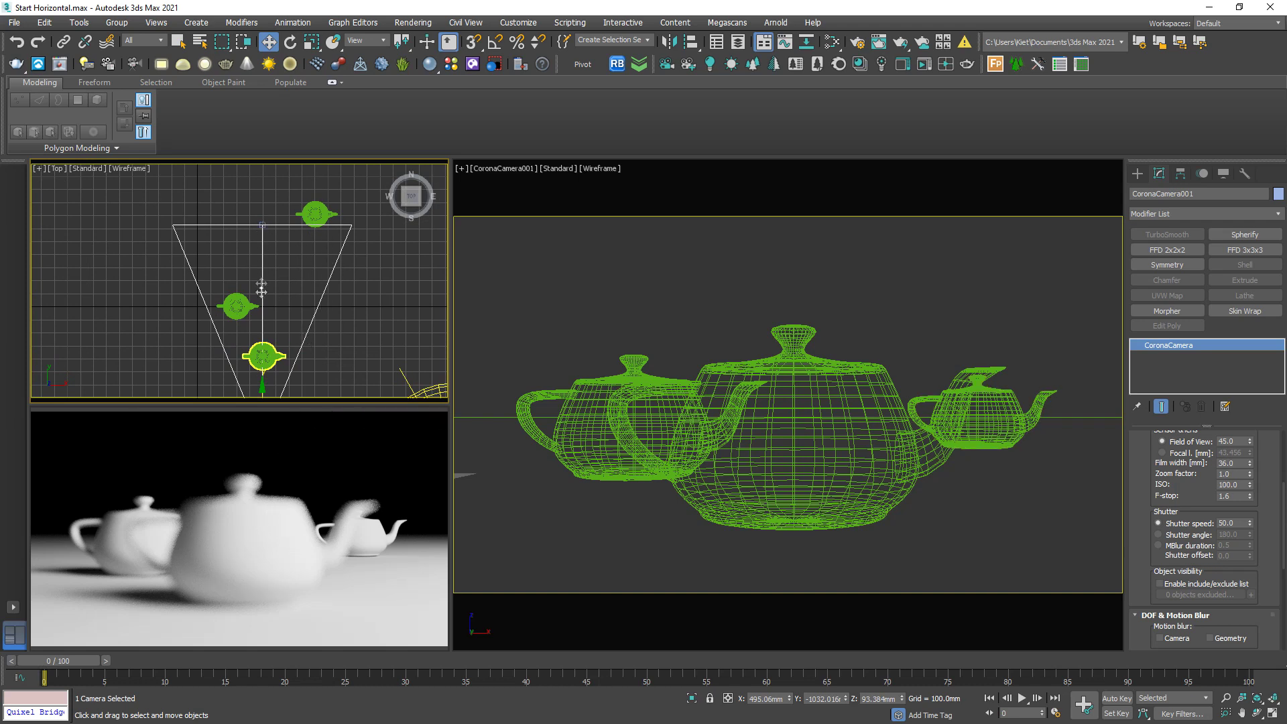
- Refocus the render on the centre, left, and finally the right teapot
{"action": "right_click", "coordinate": [269, 543]}
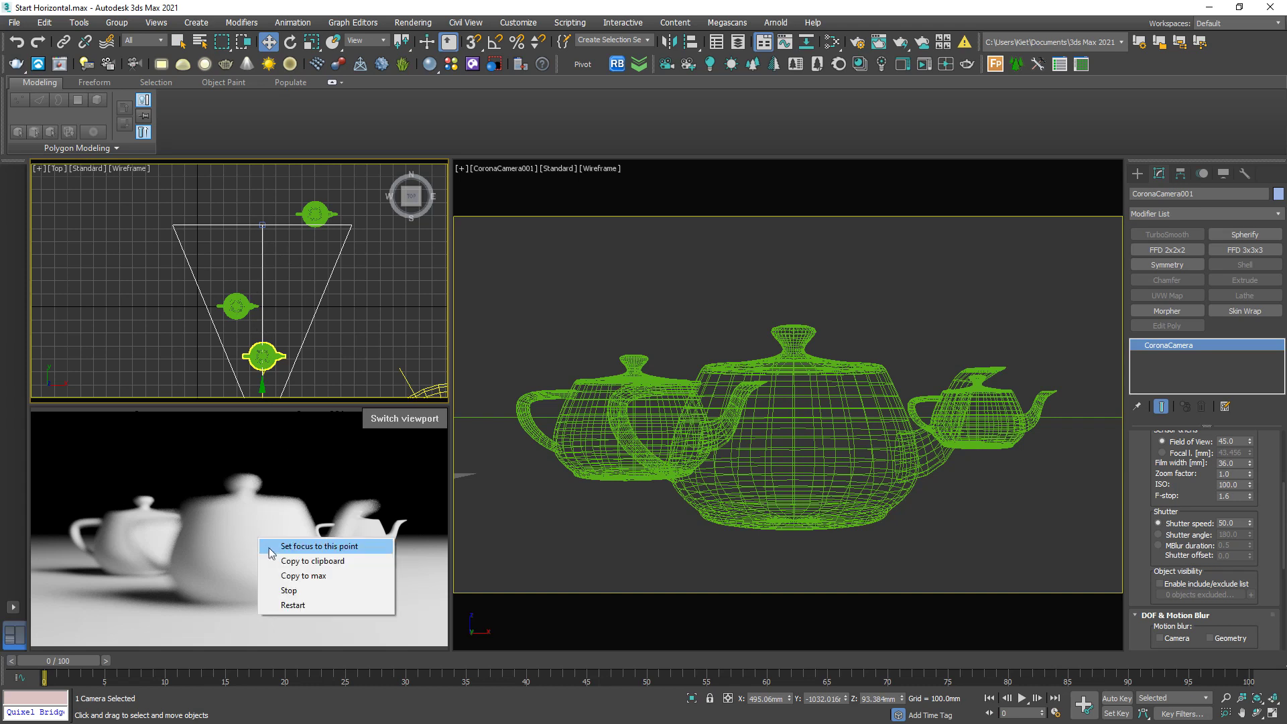
{"action": "left_click", "coordinate": [270, 549]}
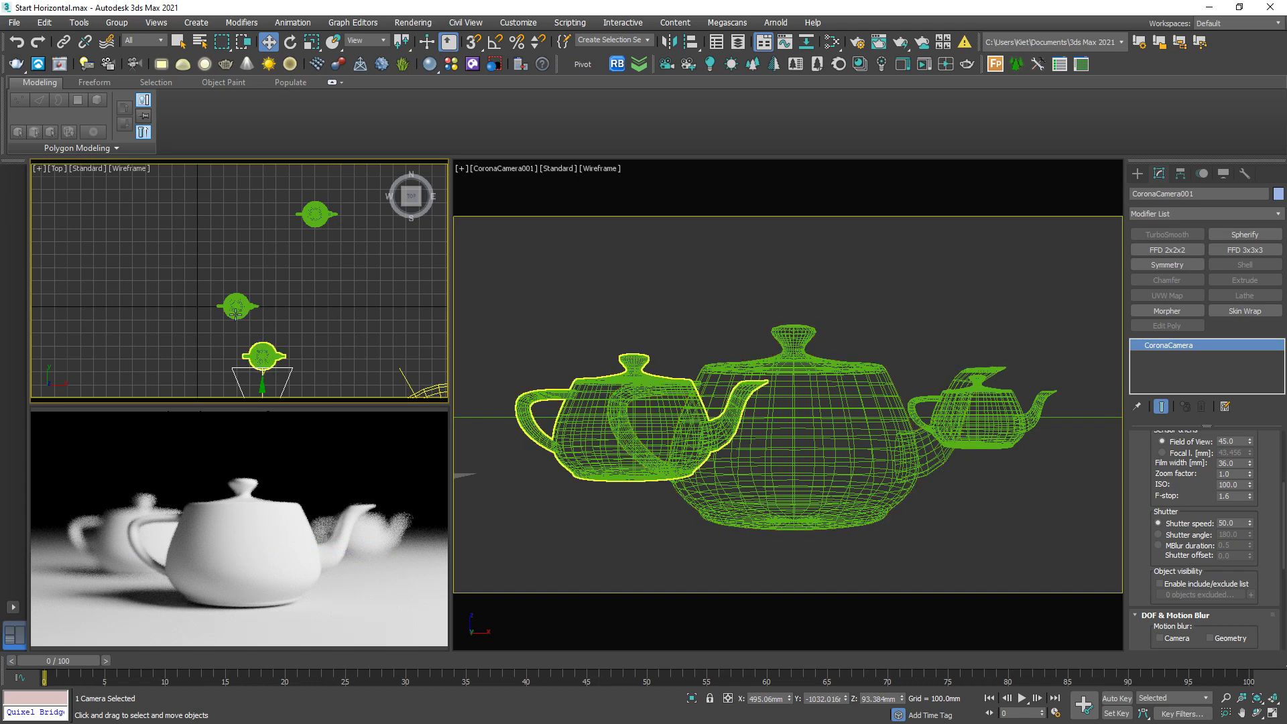
{"action": "right_click", "coordinate": [108, 539]}
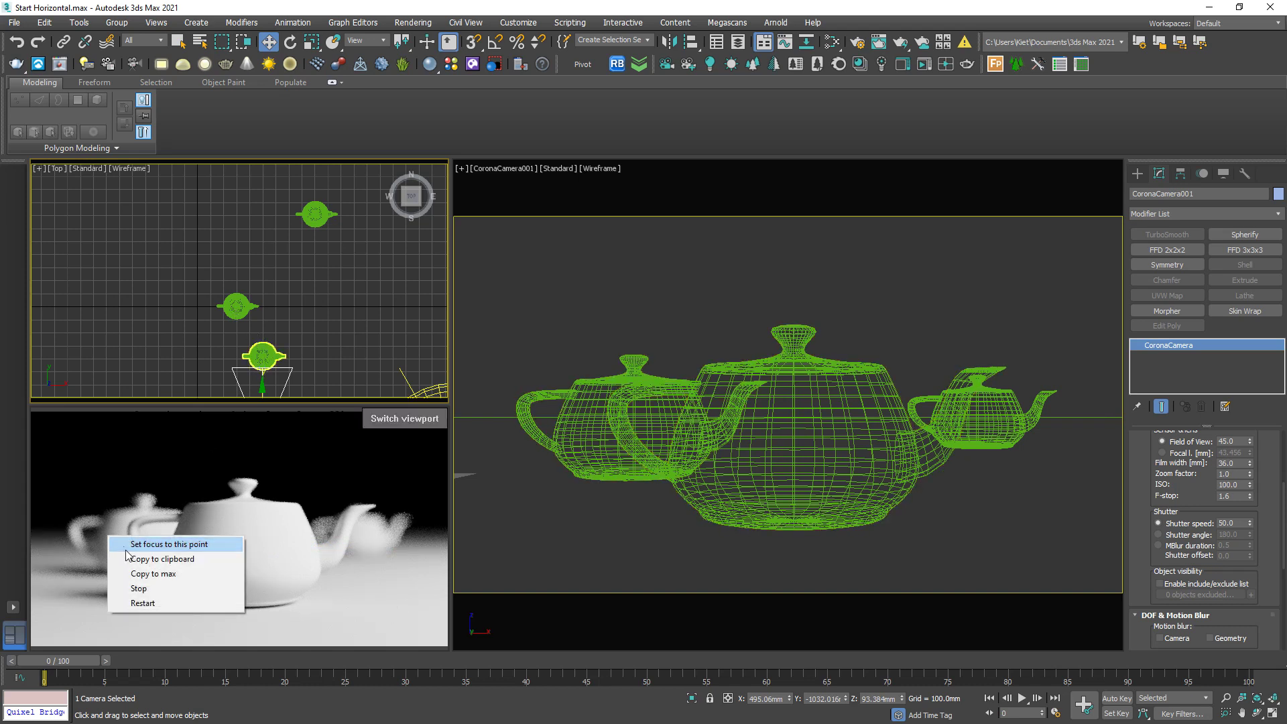
{"action": "left_click", "coordinate": [127, 552]}
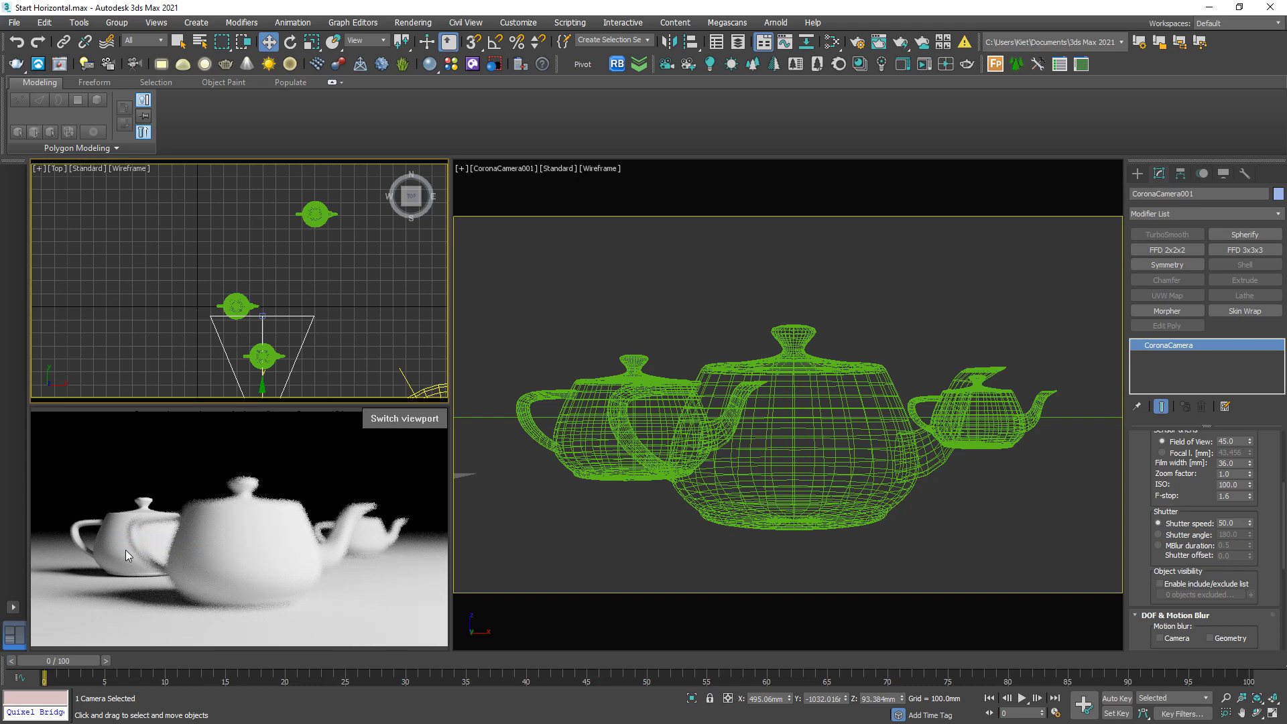
{"action": "right_click", "coordinate": [380, 532]}
{"action": "left_click", "coordinate": [392, 543]}
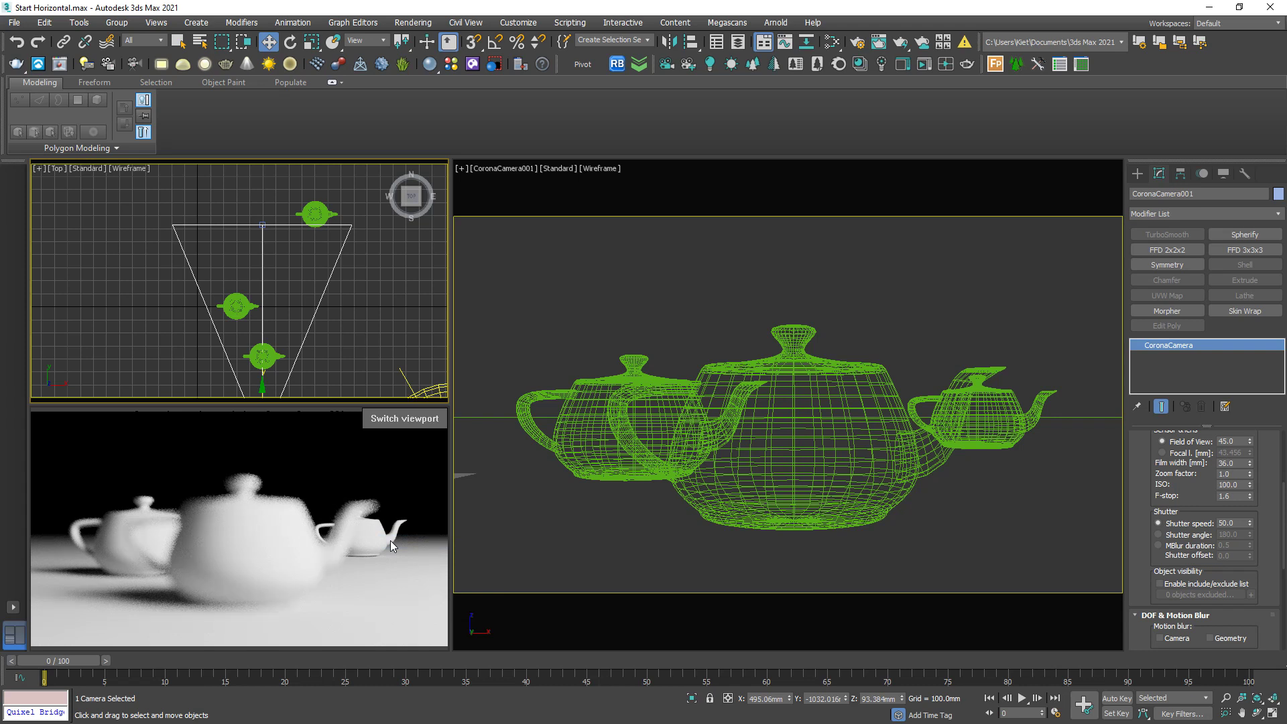
- Stop the live render, merge the dropped rock-and-statue file, and save the scene
{"action": "right_click", "coordinate": [389, 470]}
{"action": "left_click", "coordinate": [420, 513]}
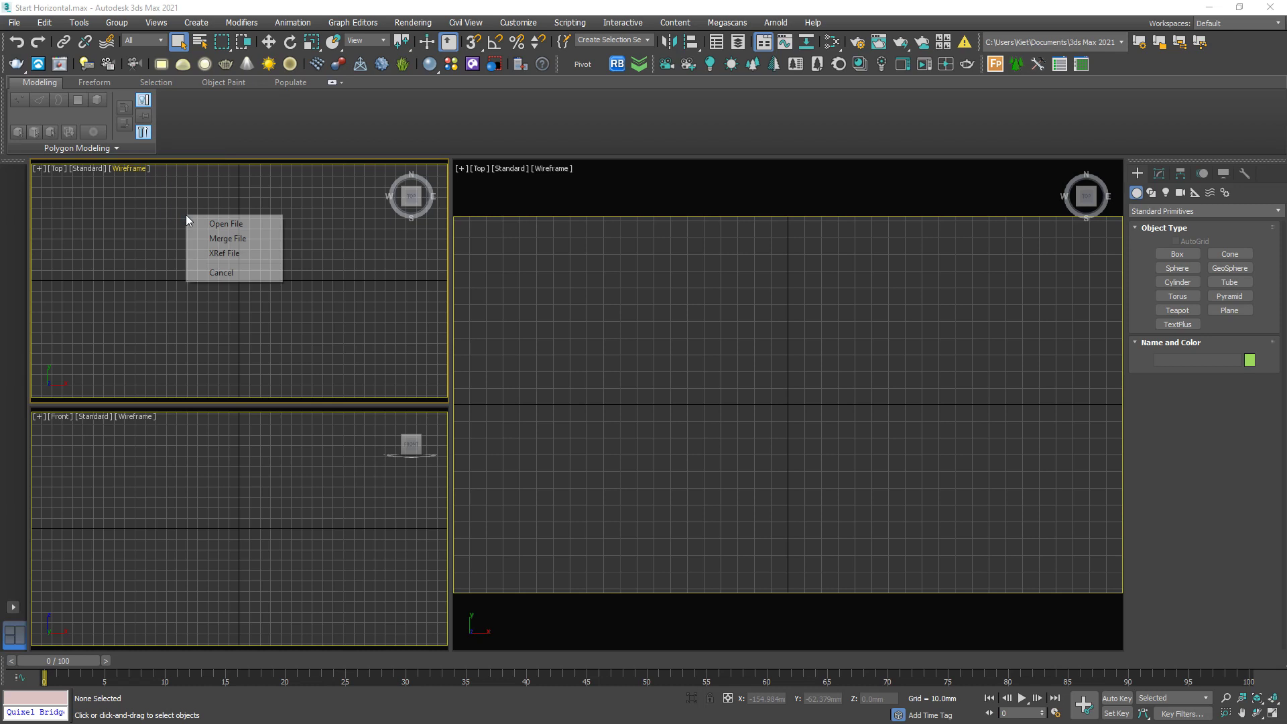
{"action": "left_click", "coordinate": [223, 239]}
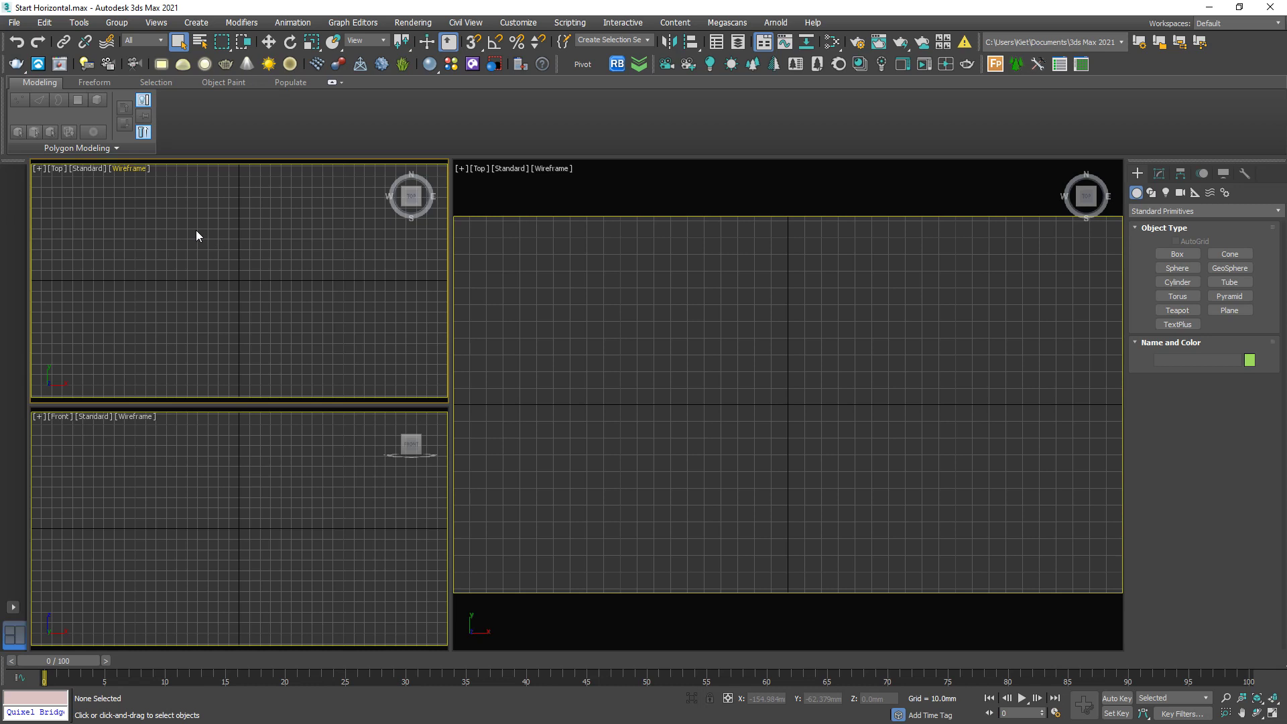
{"action": "key", "text": "ctrl+s"}
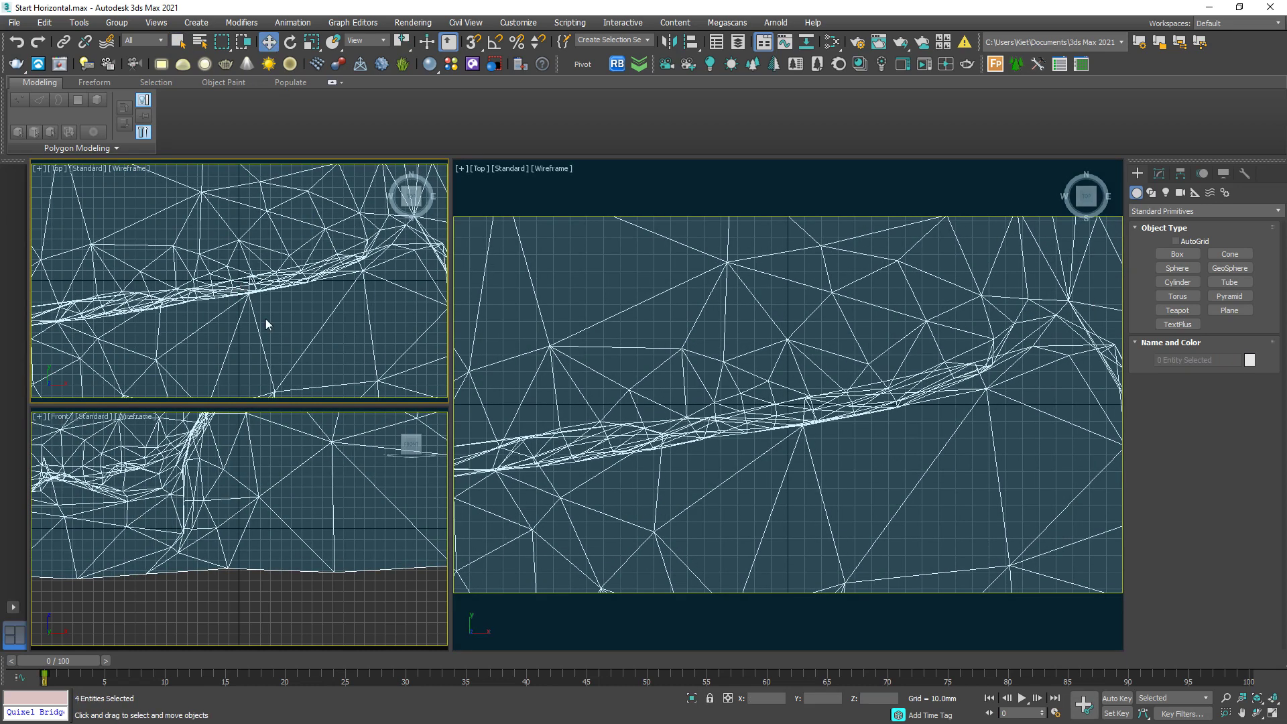
- Orbit around the rock scene with solid shading turned on
{"action": "middle_click_drag", "start_coordinate": [266, 324], "coordinate": [272, 332], "text": "alt"}
{"action": "scroll", "coordinate": [272, 332], "scroll_direction": "down", "scroll_amount": 3}
{"action": "scroll", "coordinate": [273, 332], "scroll_direction": "up", "scroll_amount": 4}
{"action": "scroll", "coordinate": [273, 335], "scroll_direction": "down", "scroll_amount": 1}
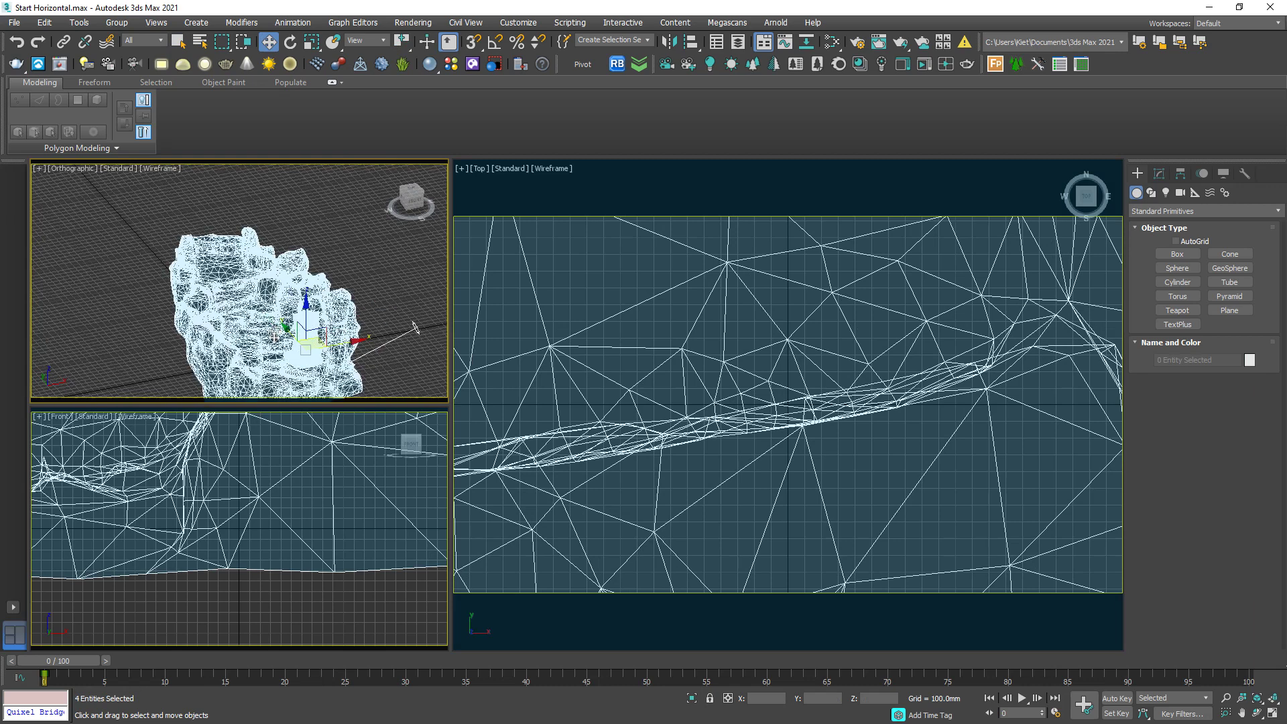
{"action": "key", "text": "F3"}
{"action": "mouse_move", "coordinate": [415, 327]}
{"action": "middle_mouse_down", "text": "alt"}
{"action": "mouse_move", "coordinate": [269, 351]}
{"action": "mouse_move", "coordinate": [278, 316]}
{"action": "mouse_move", "coordinate": [333, 350]}
{"action": "mouse_move", "coordinate": [347, 312]}
{"action": "mouse_move", "coordinate": [331, 322]}
{"action": "middle_mouse_up", "text": "alt"}
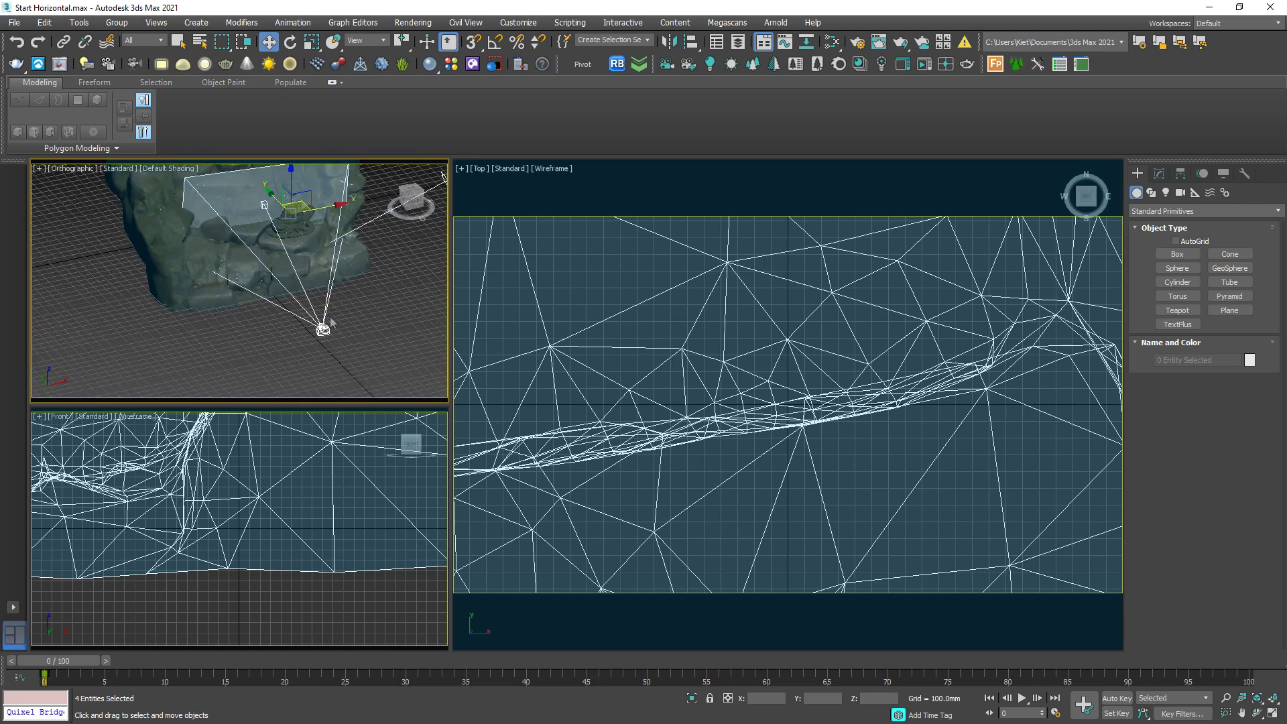
{"action": "mouse_move", "coordinate": [331, 322]}
{"action": "middle_mouse_down", "text": "alt"}
{"action": "mouse_move", "coordinate": [370, 333]}
{"action": "mouse_move", "coordinate": [391, 286]}
{"action": "middle_mouse_up", "text": "alt"}
- Select CoronaSun001 and delete it
{"action": "left_click", "coordinate": [371, 332]}
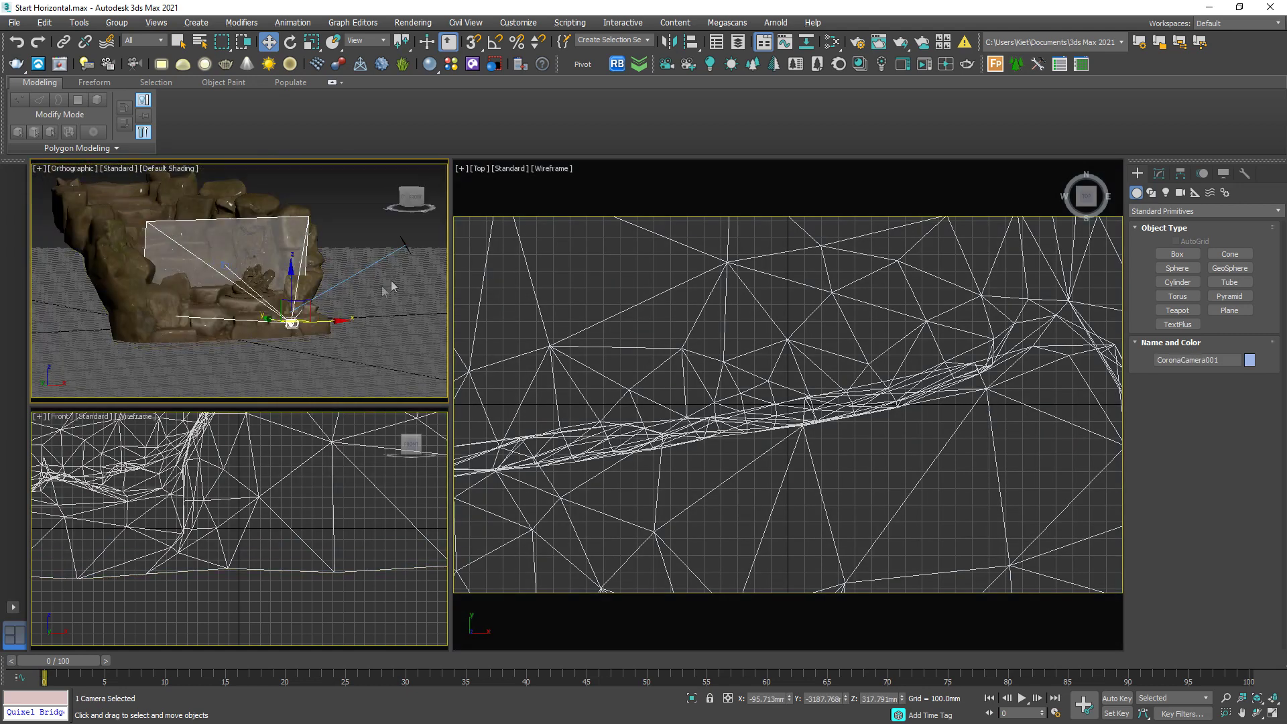
{"action": "left_click", "coordinate": [402, 246]}
{"action": "scroll", "coordinate": [359, 272], "scroll_direction": "up", "scroll_amount": 5}
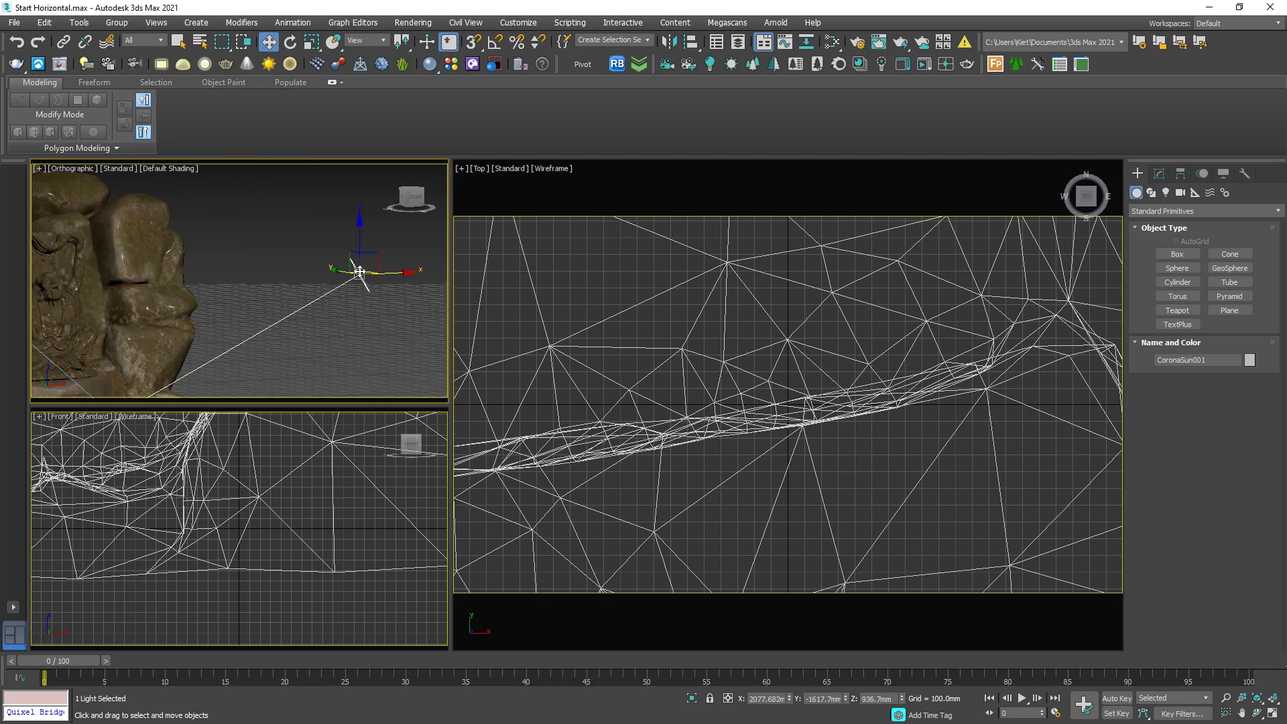
{"action": "key", "text": "Delete"}
{"action": "mouse_move", "coordinate": [359, 271]}
{"action": "middle_mouse_down", "text": "alt"}
{"action": "mouse_move", "coordinate": [319, 297]}
{"action": "mouse_move", "coordinate": [230, 311]}
{"action": "mouse_move", "coordinate": [302, 267]}
{"action": "middle_mouse_up", "text": "alt"}
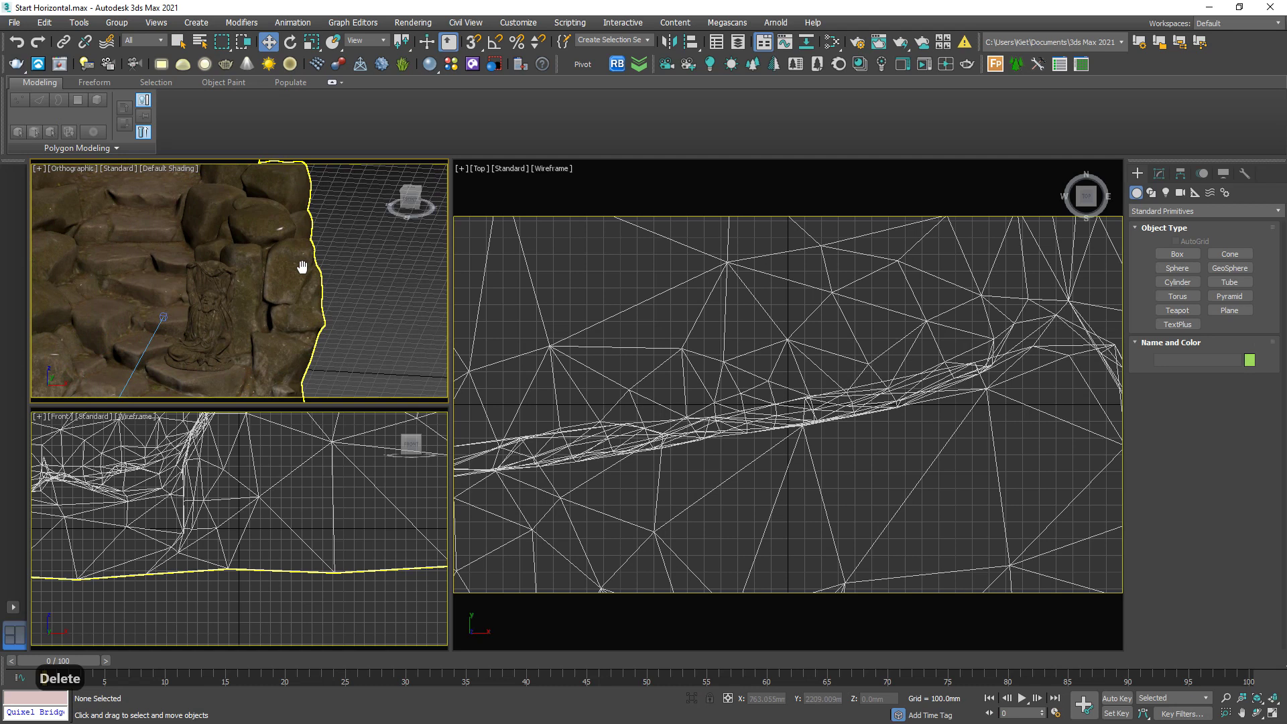
- Enable the Scene material override with a plain CoronaMtl
{"action": "left_click", "coordinate": [593, 266]}
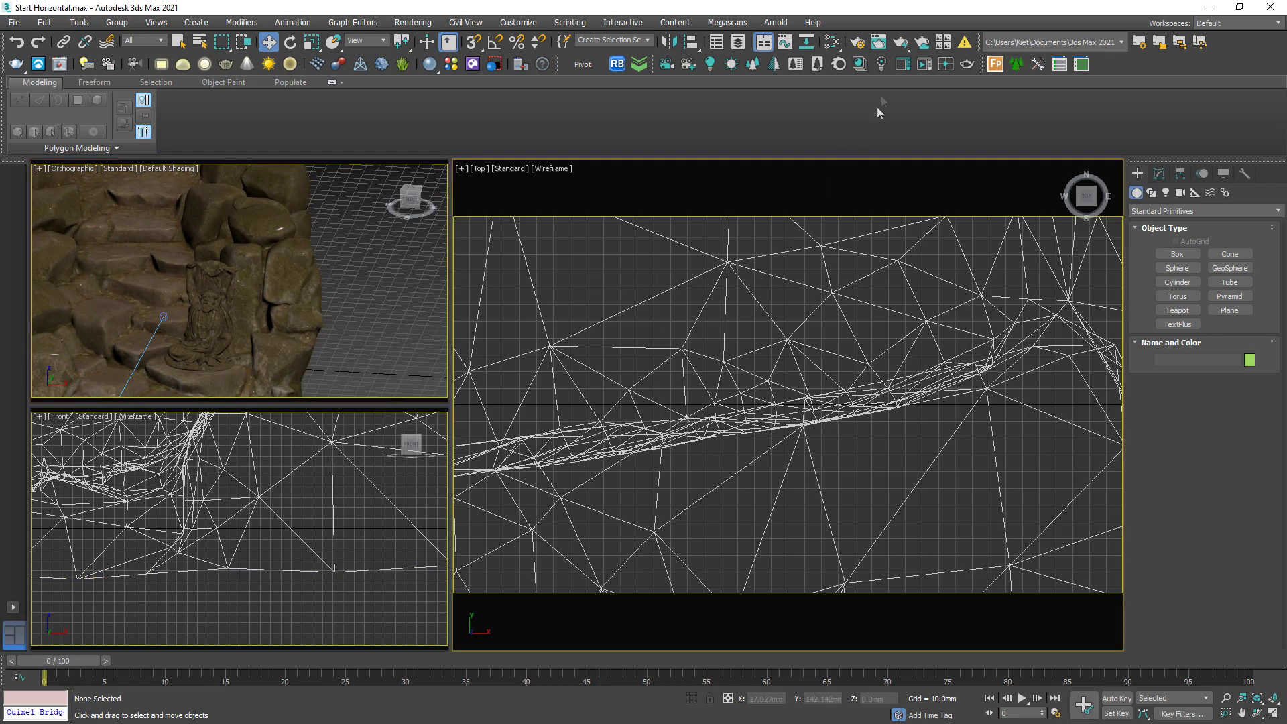
{"action": "left_click", "coordinate": [858, 43]}
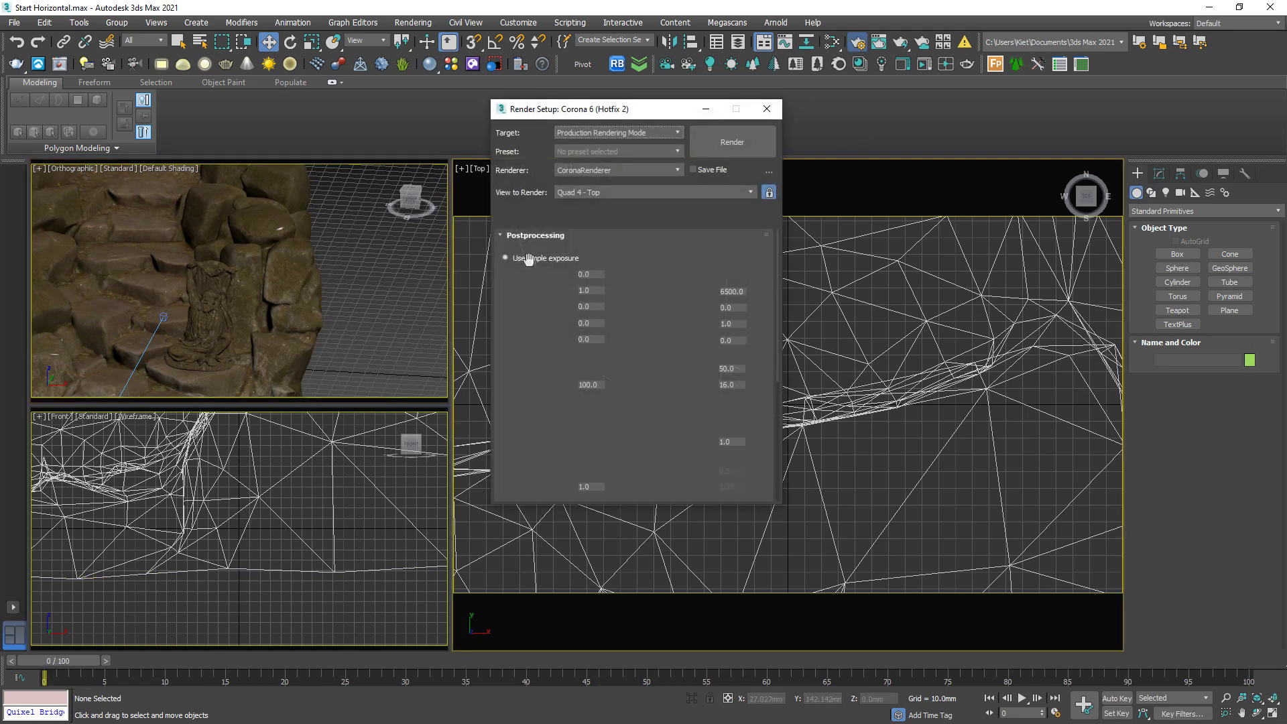
{"action": "left_click", "coordinate": [540, 216]}
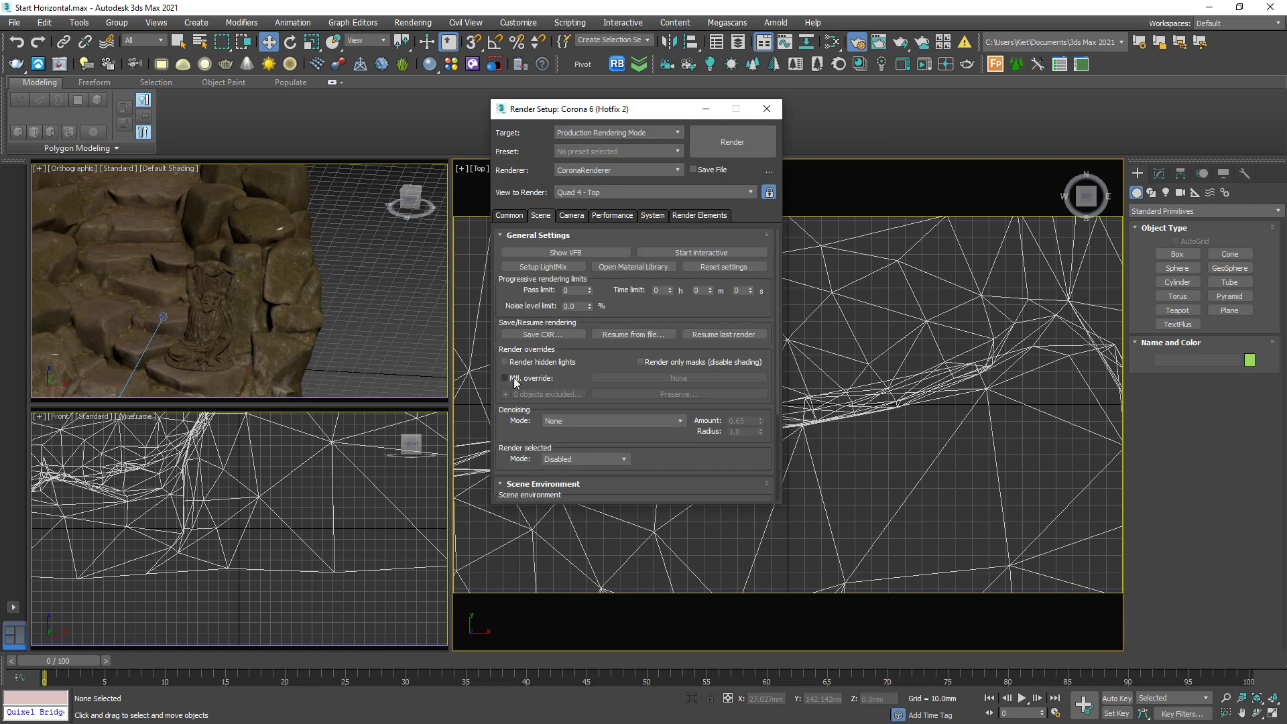
{"action": "left_click", "coordinate": [506, 379]}
{"action": "left_click", "coordinate": [631, 379]}
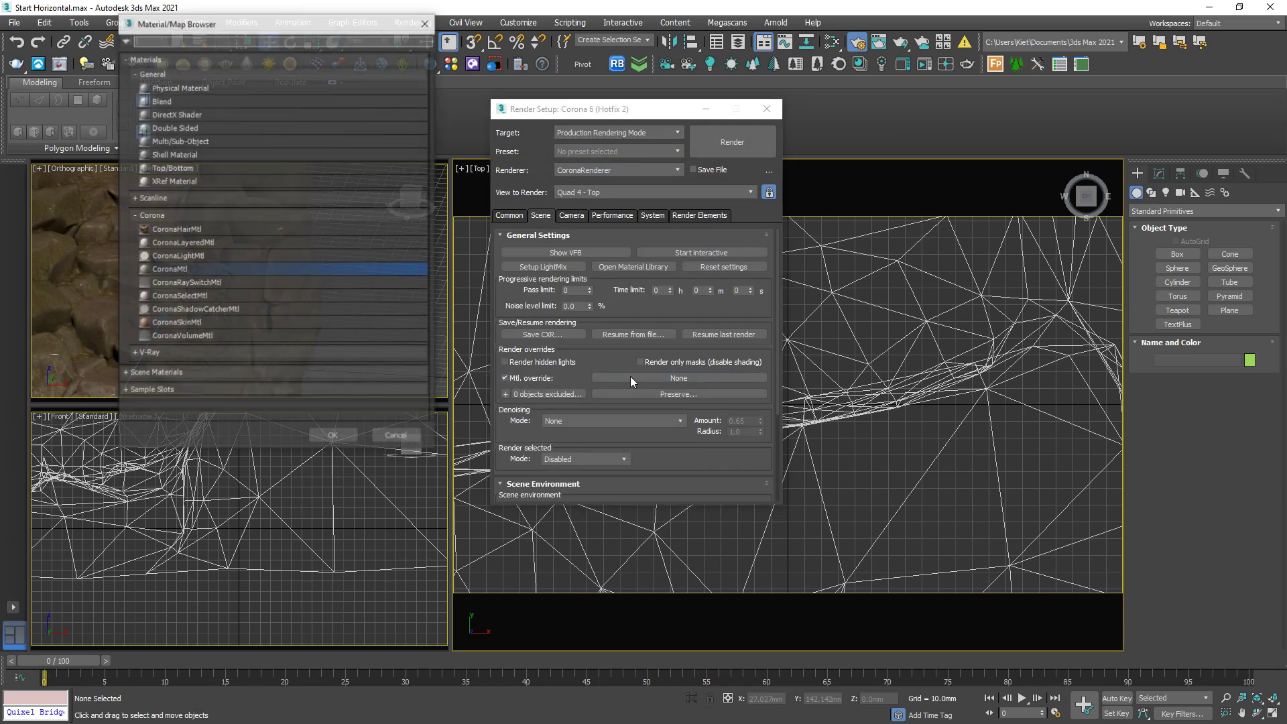
{"action": "double_click", "coordinate": [232, 271]}
- Set Camera highlight compress to 999 and contrast to 4, then close Render Setup
{"action": "left_click", "coordinate": [580, 220]}
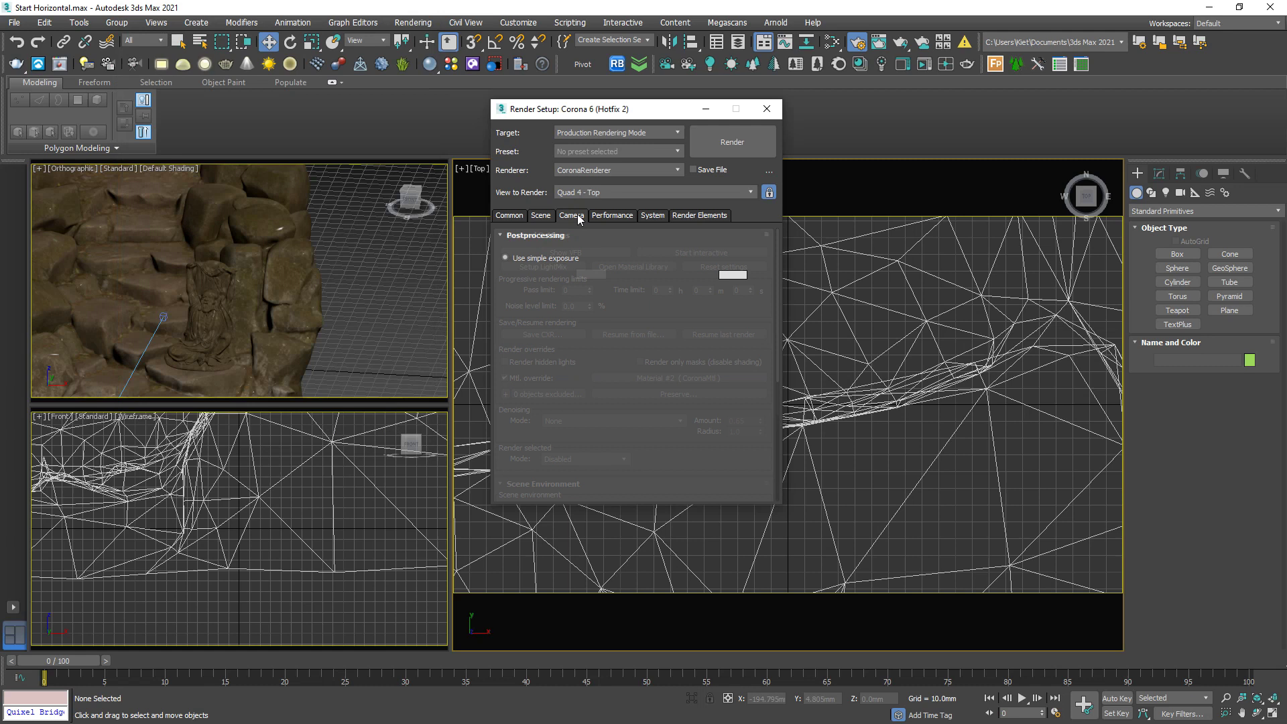
{"action": "double_click", "coordinate": [583, 289]}
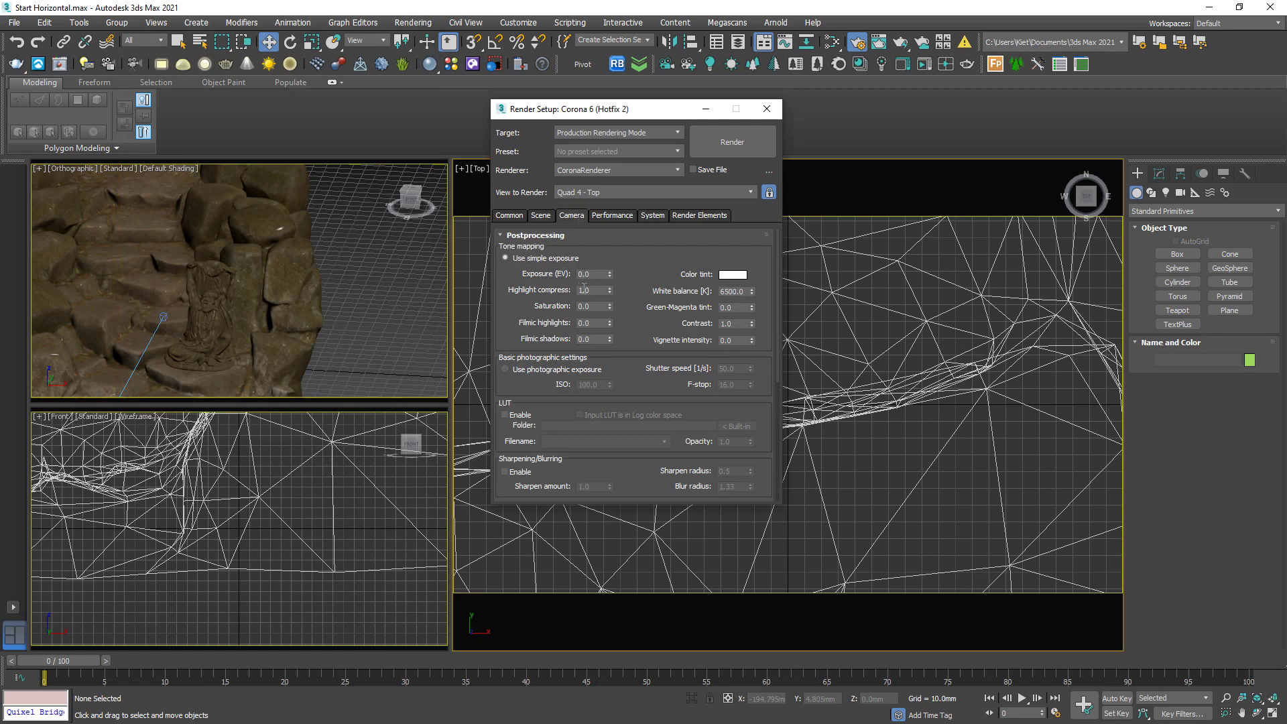
{"action": "type", "text": "999"}
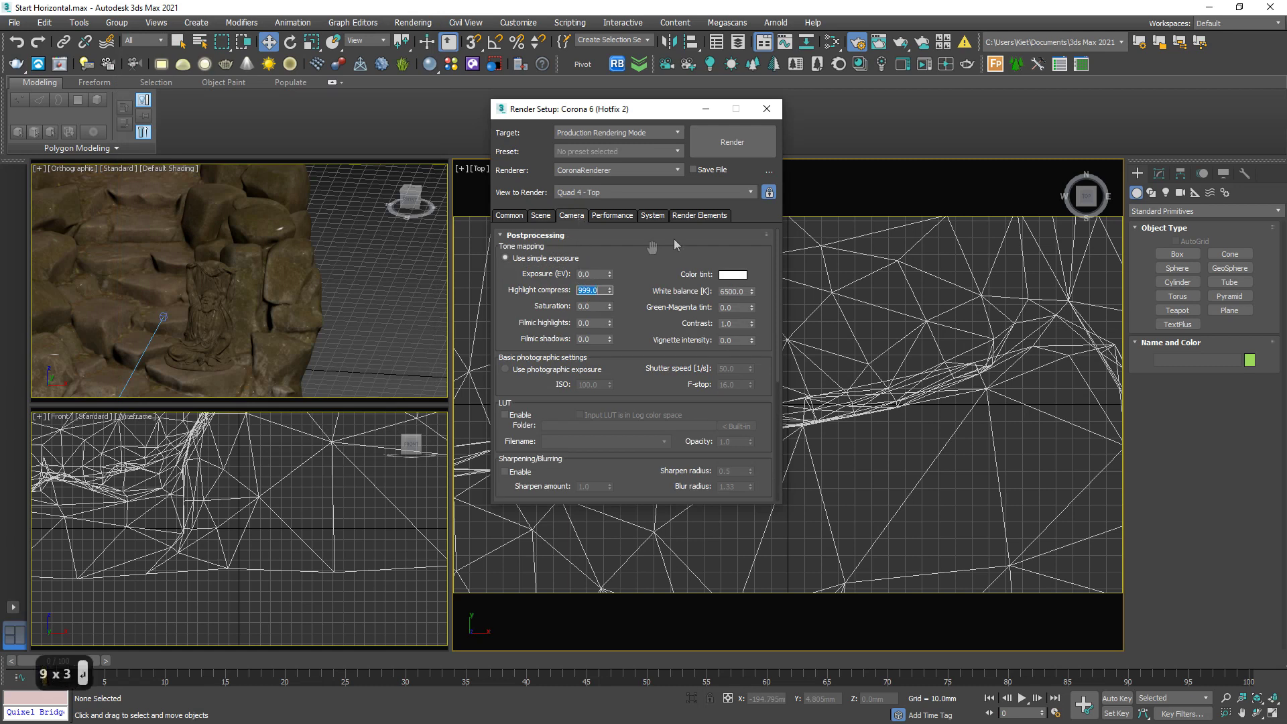
{"action": "key", "text": "Return"}
{"action": "double_click", "coordinate": [732, 323]}
{"action": "type", "text": "4"}
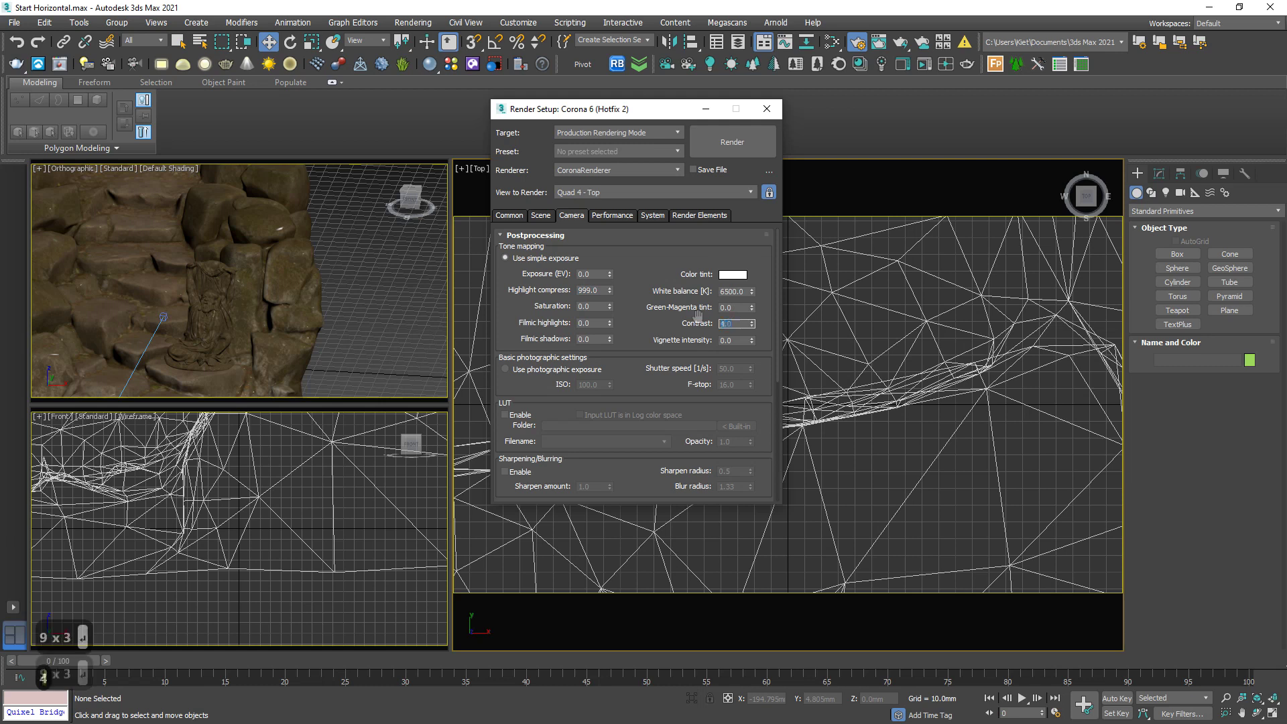
{"action": "key", "text": "Return"}
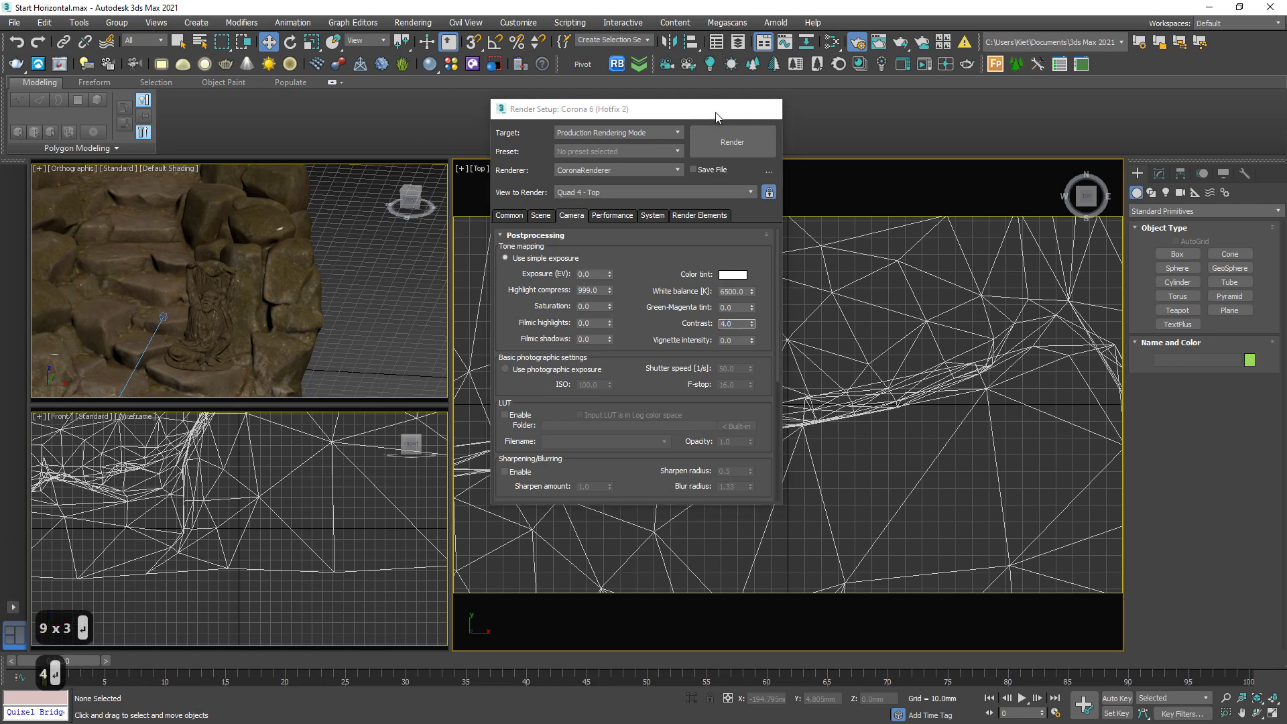
{"action": "left_click", "coordinate": [767, 110]}
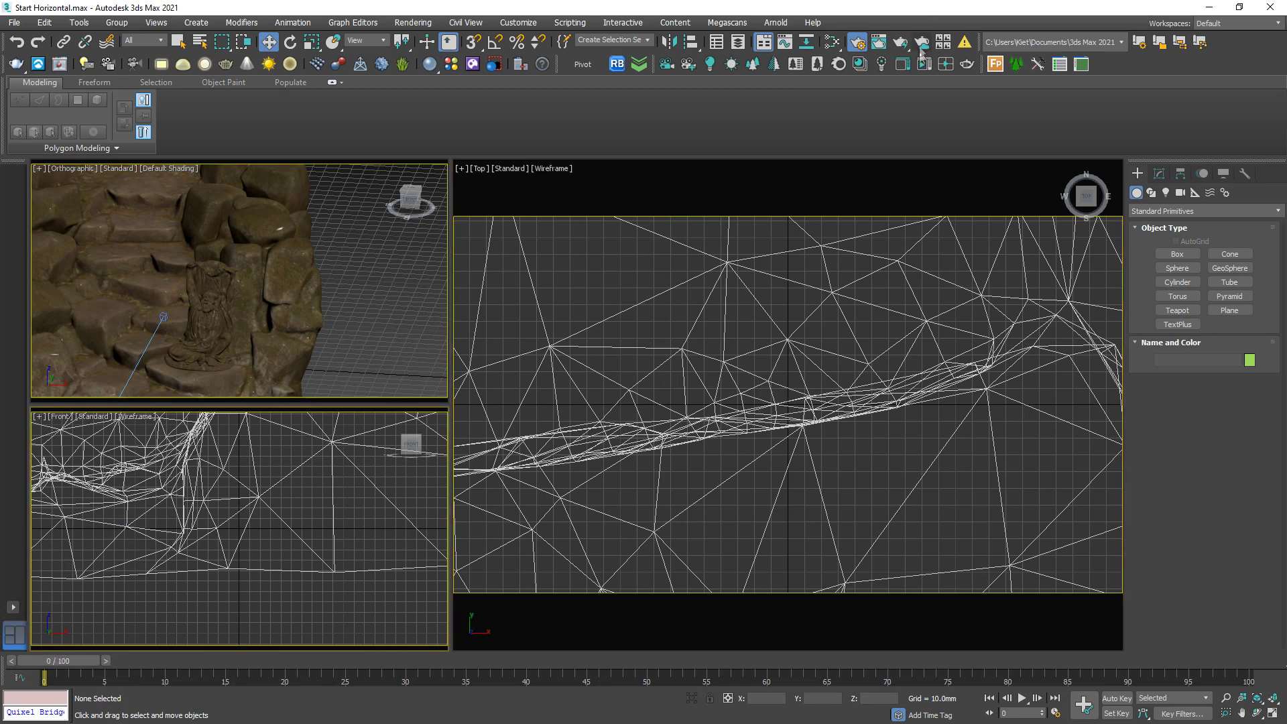
- Turn the Front view into a Corona interactive view, with the session left stopped
{"action": "left_click", "coordinate": [946, 64]}
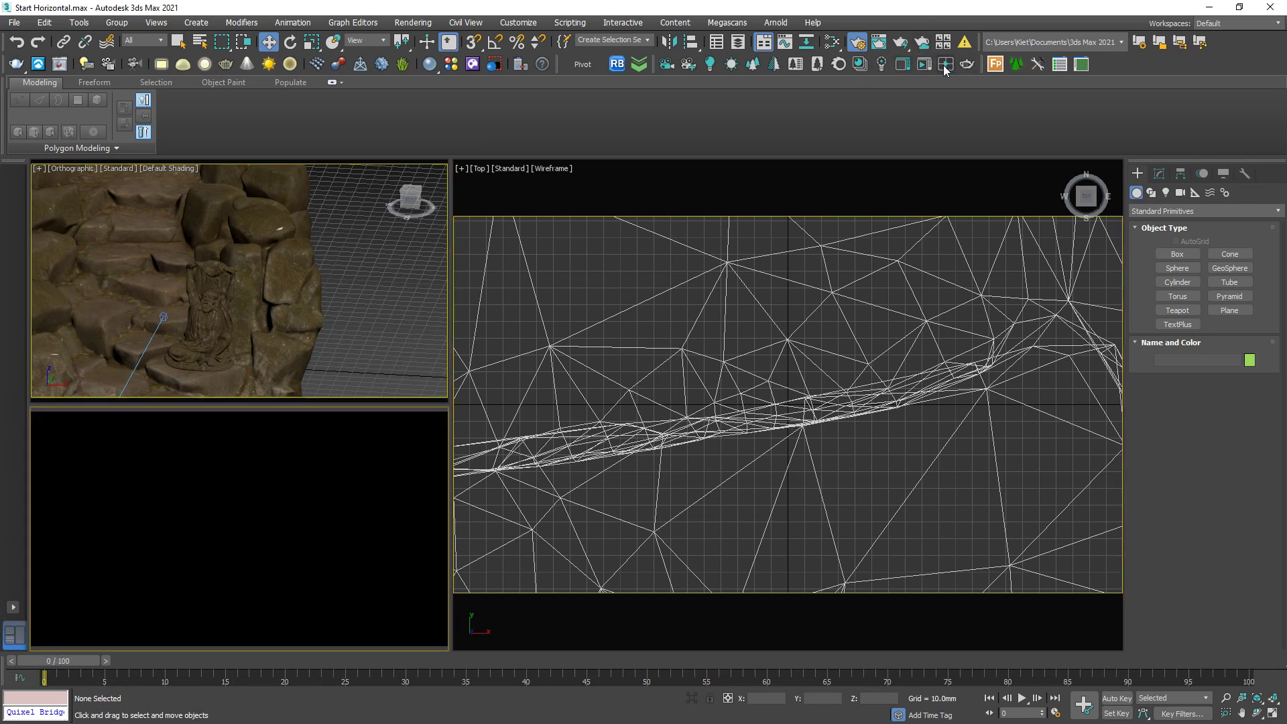
{"action": "right_click", "coordinate": [319, 484]}
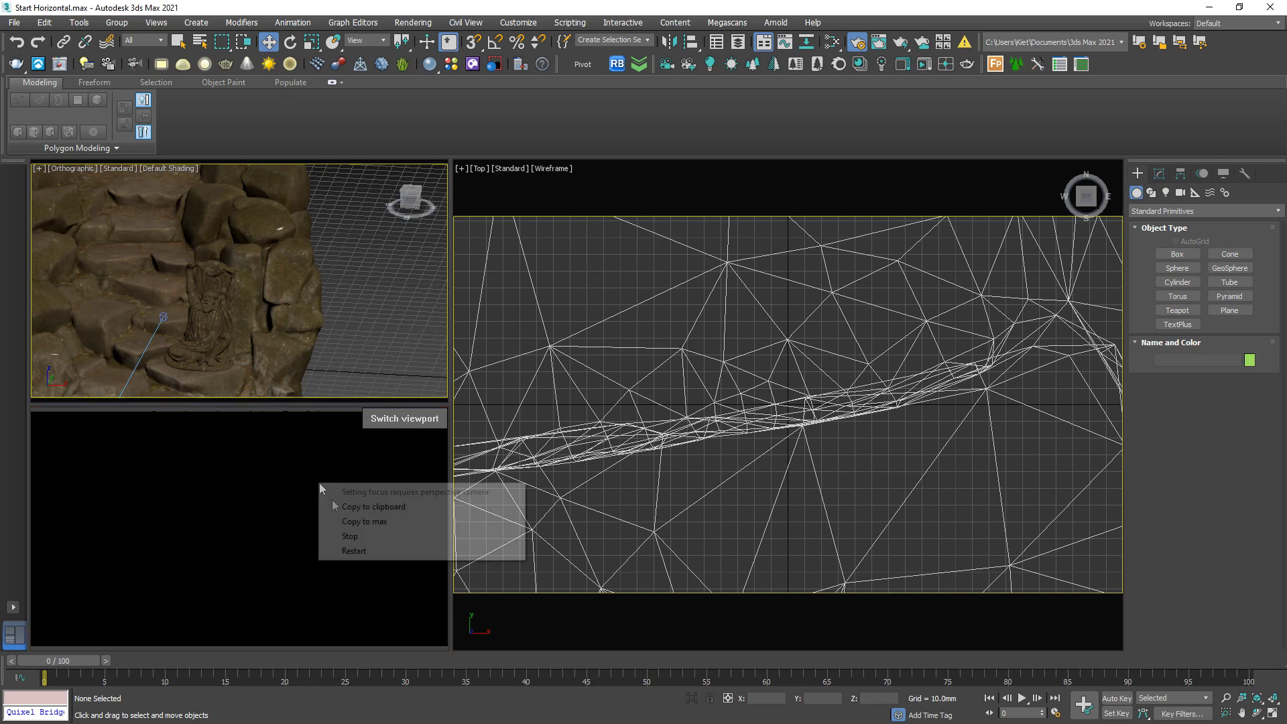
{"action": "left_click", "coordinate": [363, 535]}
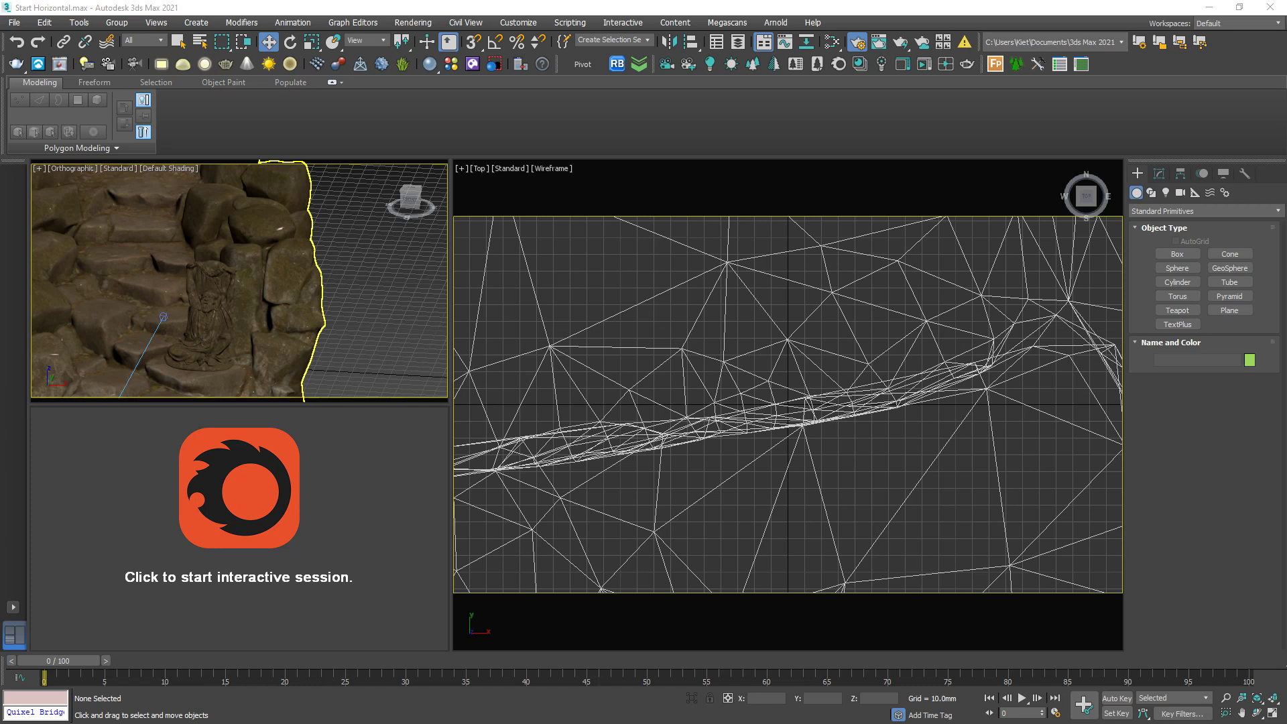
- Add a CoronaBitmap node in the Slate editor loaded with mossy_forest_2k.hdr
{"action": "key", "text": "ctrl+c"}
{"action": "key", "text": "m"}
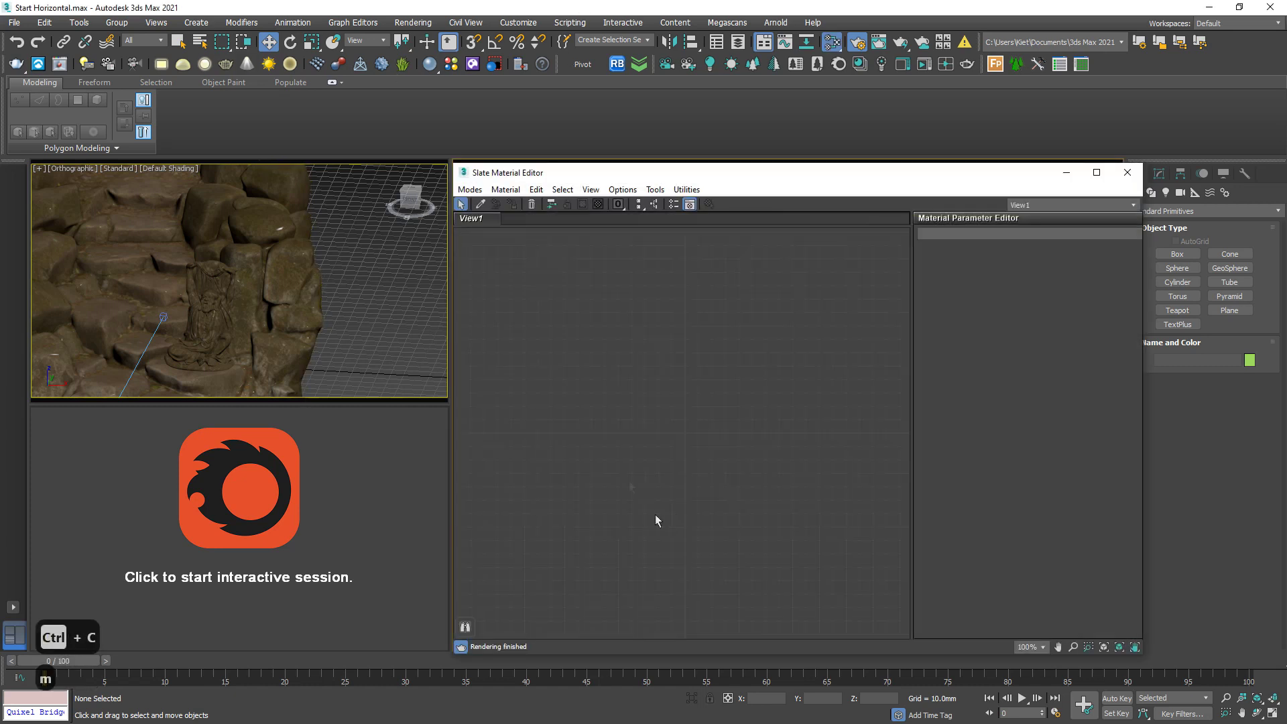
{"action": "right_click", "coordinate": [568, 379]}
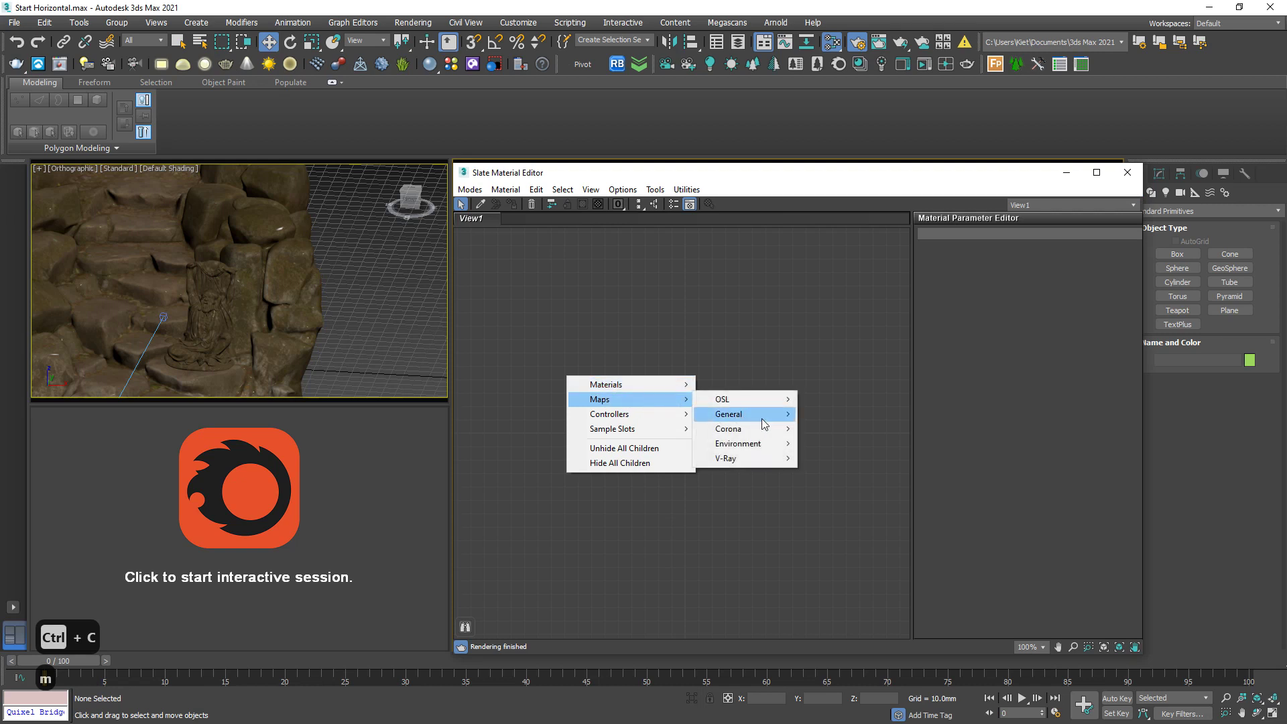
{"action": "mouse_move", "coordinate": [744, 428]}
{"action": "left_click", "coordinate": [815, 442]}
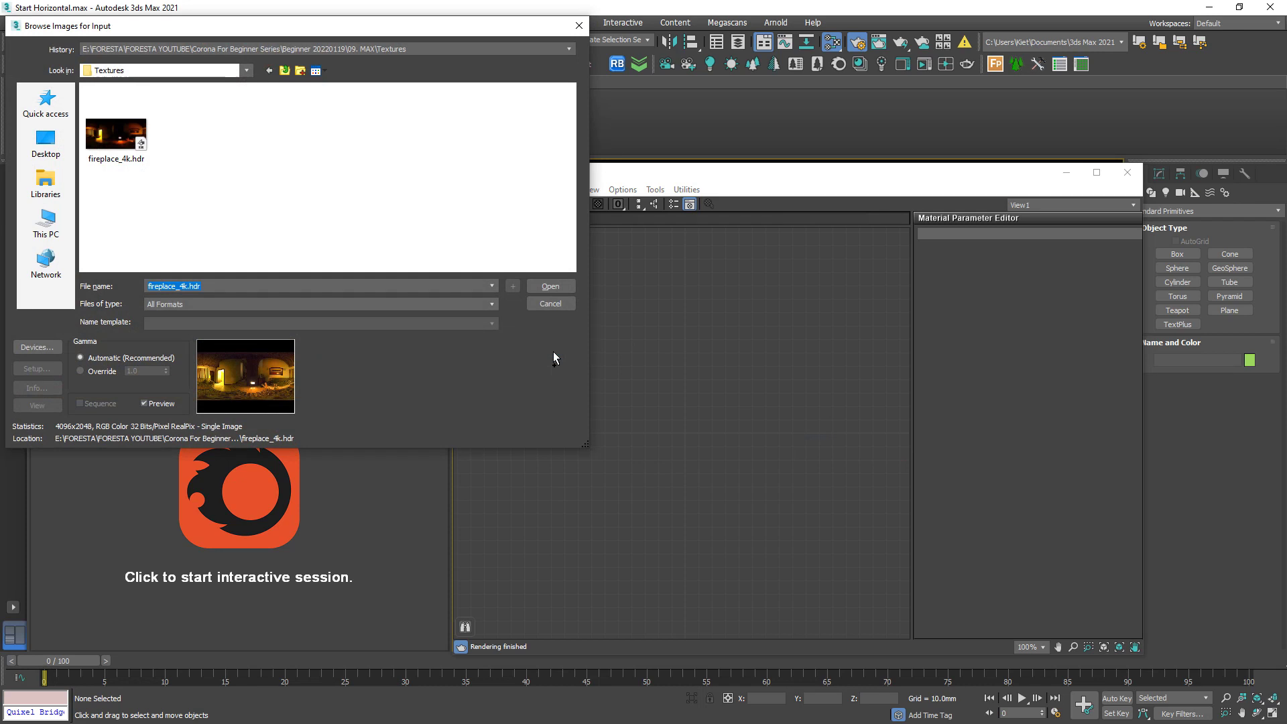
{"action": "key", "text": "ctrl+v"}
{"action": "key", "text": "Return"}
{"action": "double_click", "coordinate": [116, 130]}
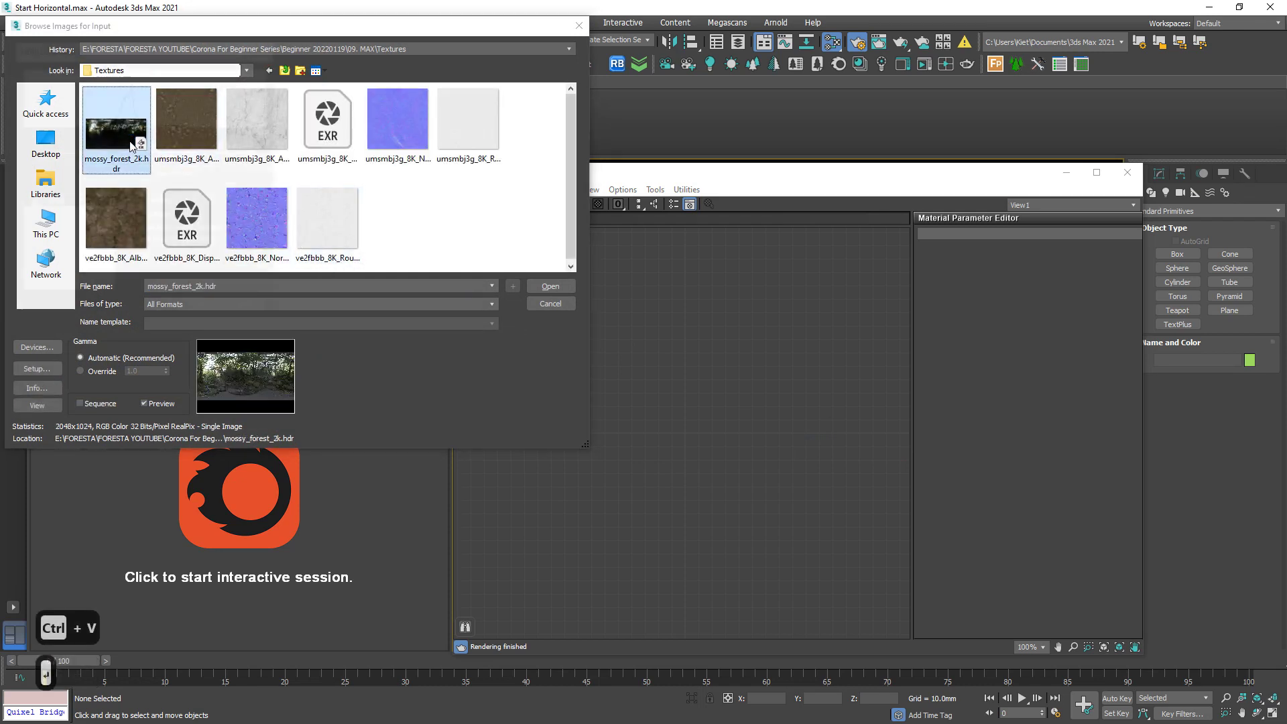
{"action": "left_click", "coordinate": [203, 311]}
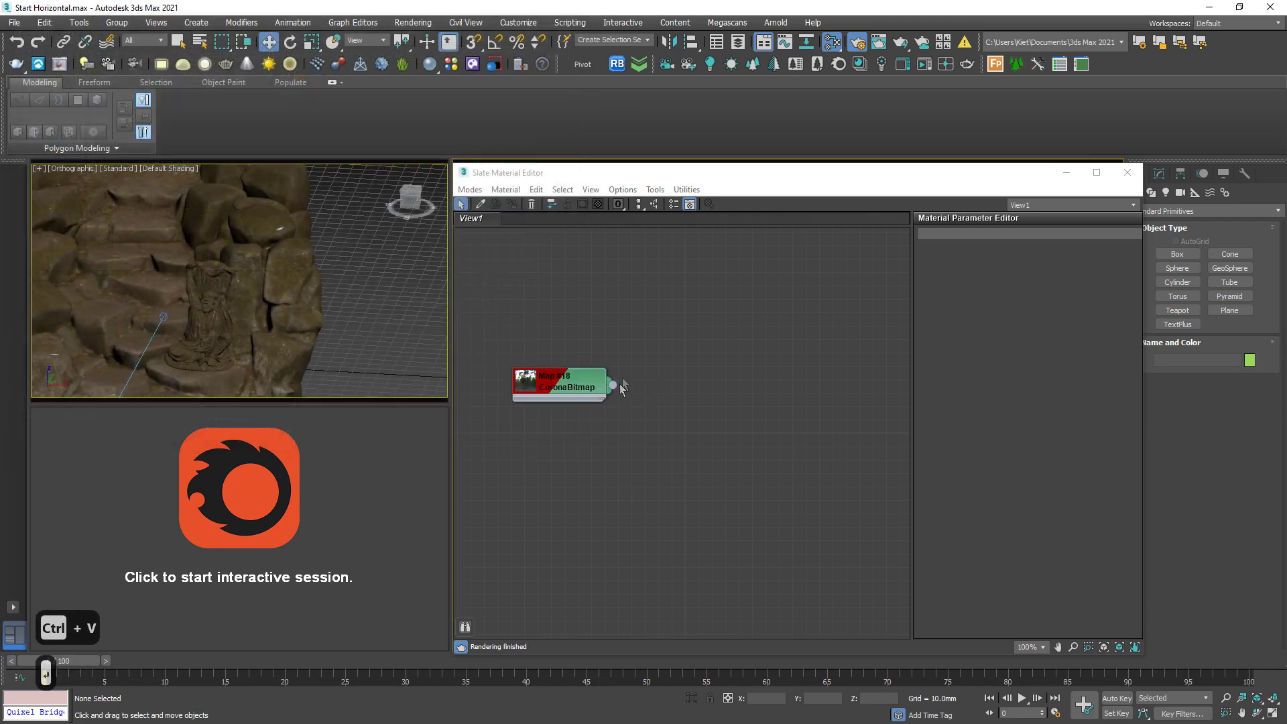
- Feed the bitmap's output into a new CoronaColorCorrect node and show its parameters
{"action": "left_click_drag", "start_coordinate": [610, 386], "coordinate": [685, 385]}
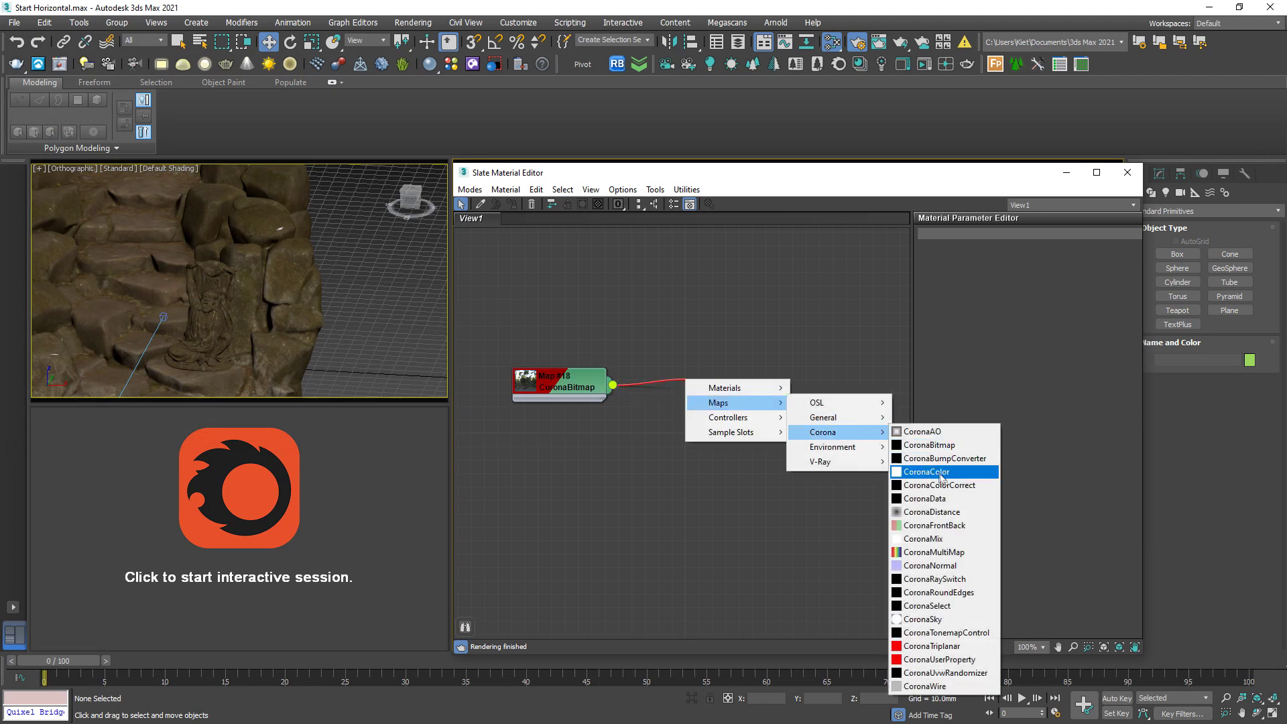
{"action": "left_click", "coordinate": [920, 484]}
{"action": "double_click", "coordinate": [671, 382]}
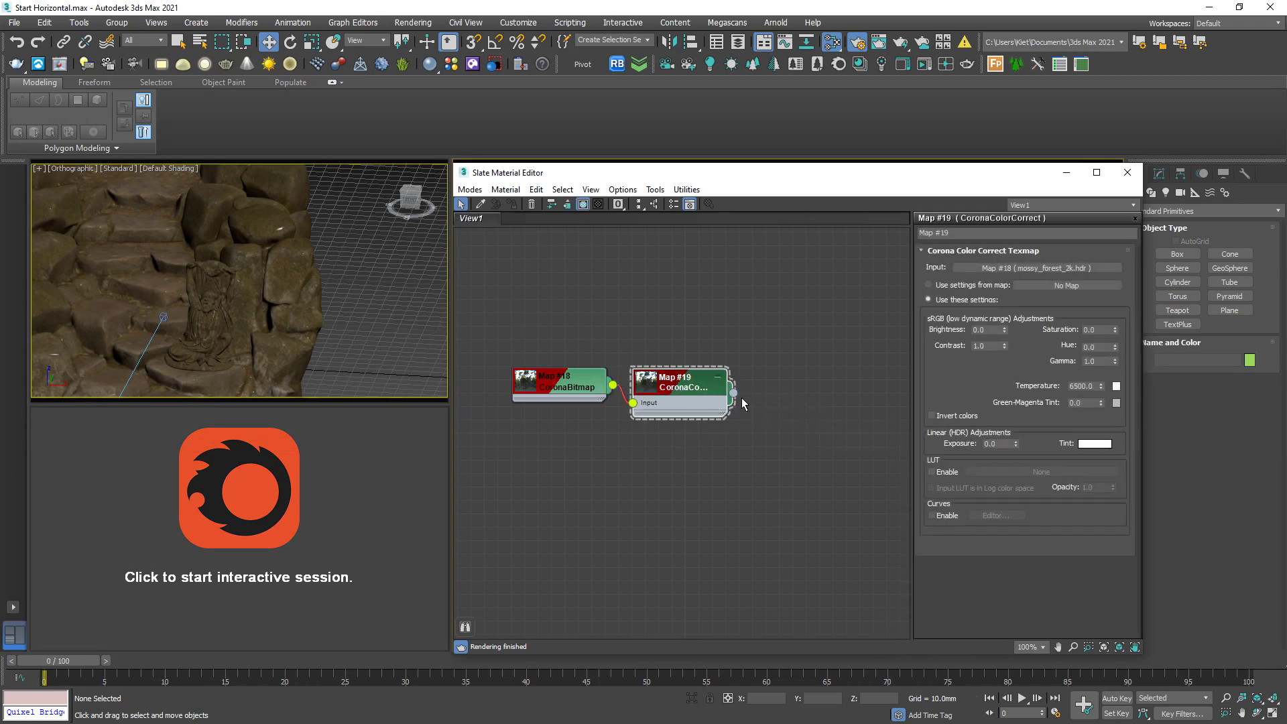
{"action": "key", "text": "F10"}
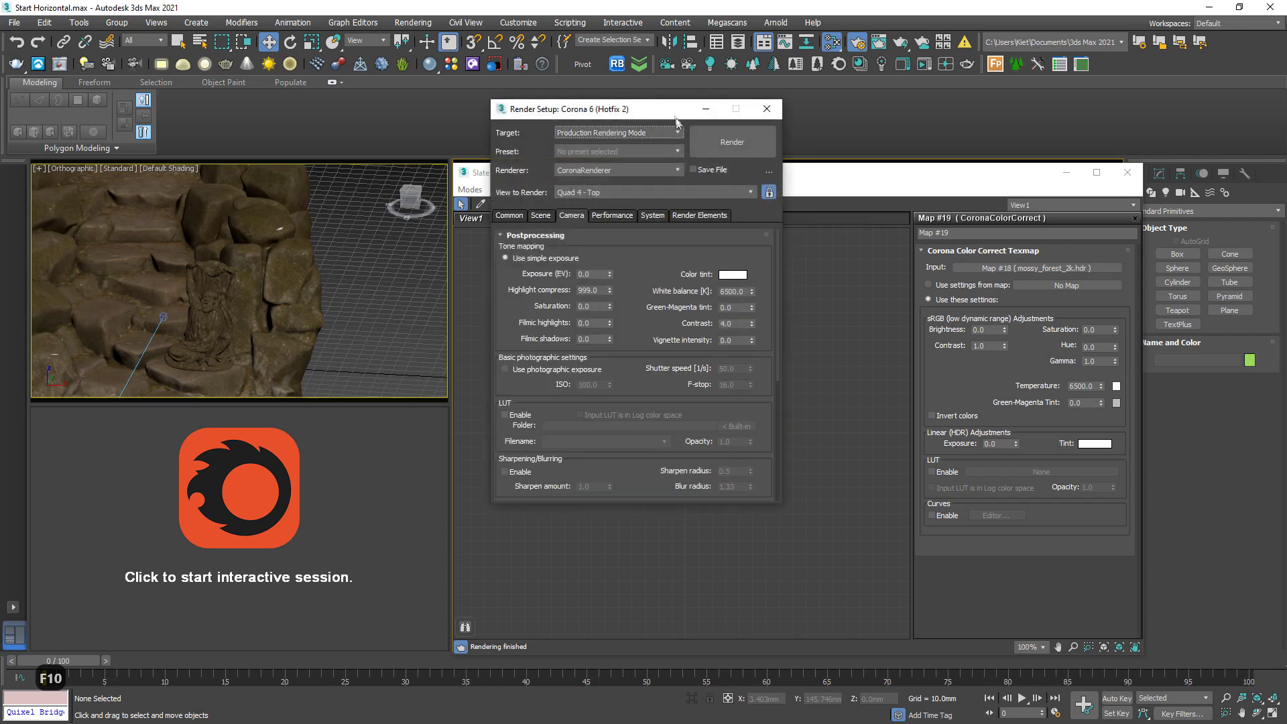
- Set the scene environment to Single map, instancing the CoronaColorCorrect map into it
{"action": "left_click_drag", "start_coordinate": [676, 119], "coordinate": [350, 182]}
{"action": "left_click", "coordinate": [213, 279]}
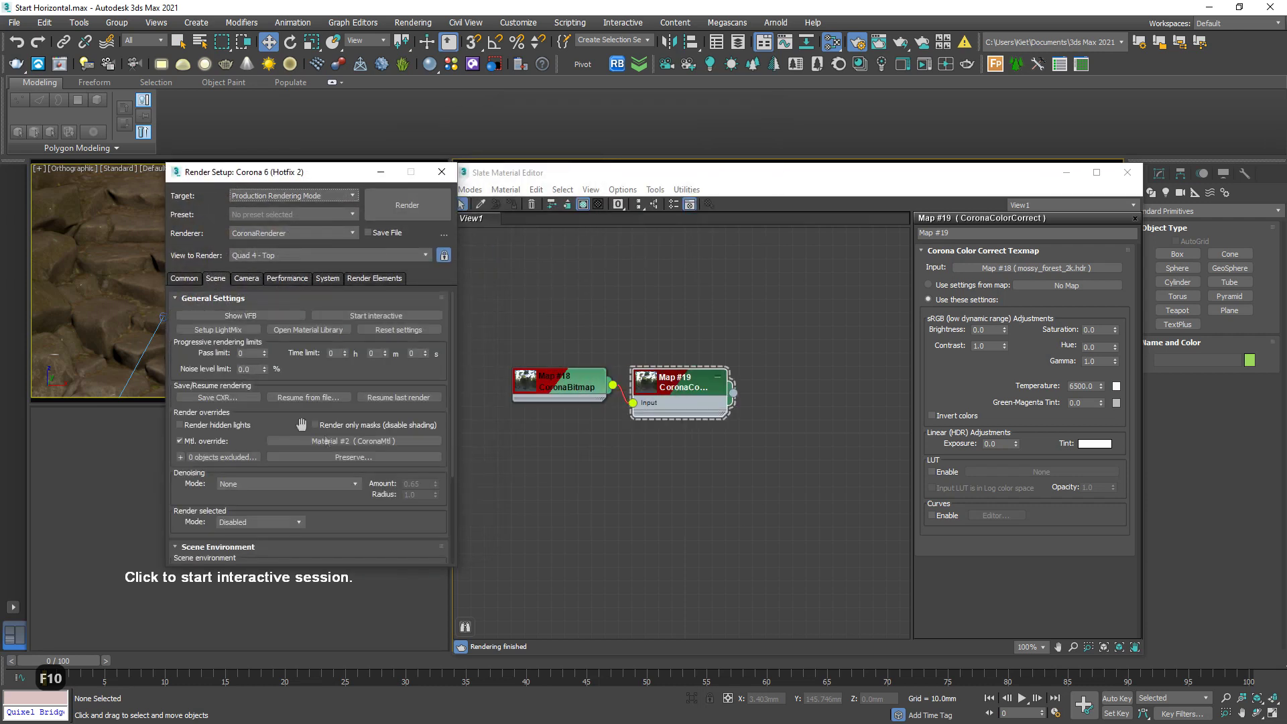
{"action": "scroll", "coordinate": [393, 403], "scroll_direction": "down", "scroll_amount": 3}
{"action": "left_click", "coordinate": [201, 498]}
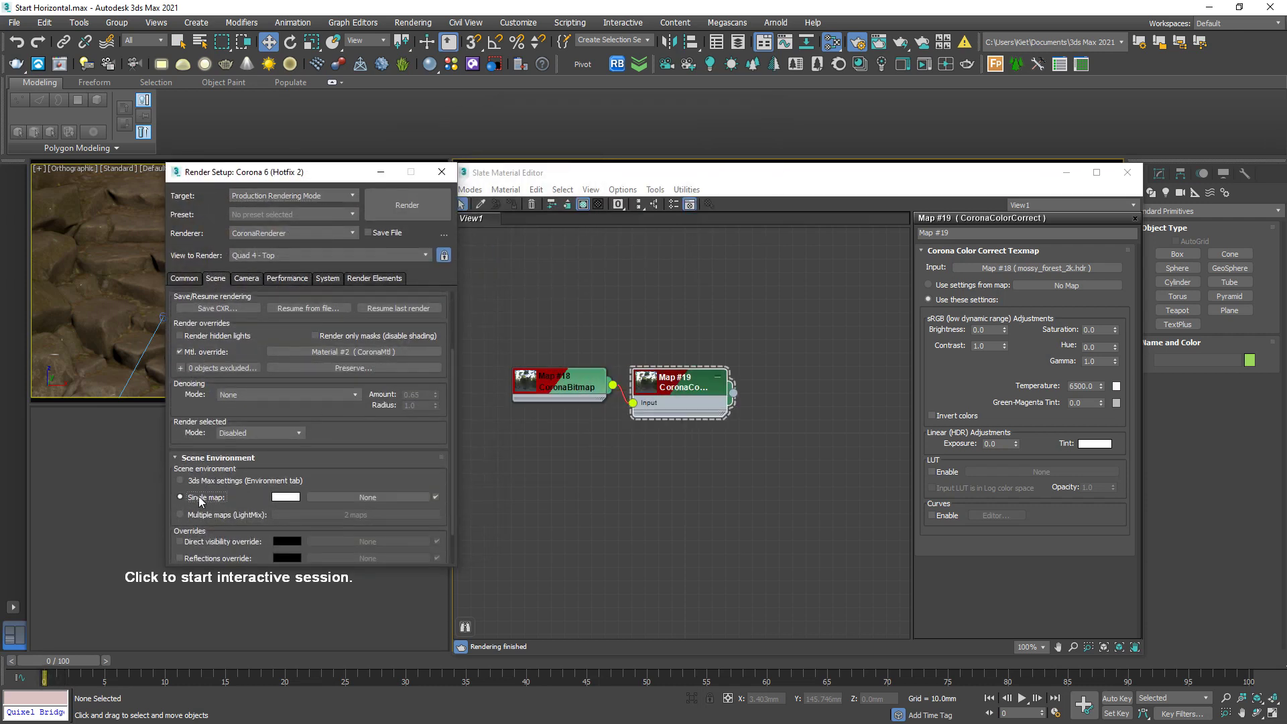
{"action": "left_click_drag", "start_coordinate": [734, 393], "coordinate": [368, 503]}
{"action": "left_click", "coordinate": [288, 412]}
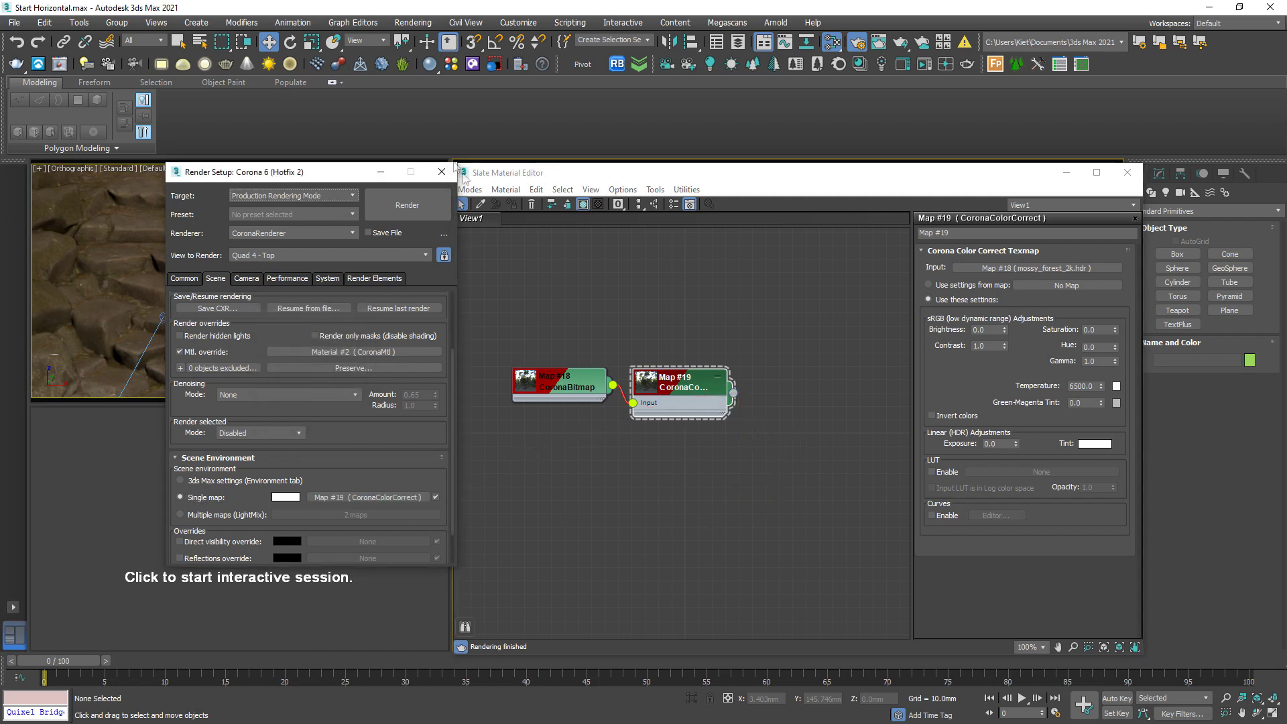
- Start the Corona interactive render with the render and material dialogs minimized
{"action": "left_click", "coordinate": [383, 172]}
{"action": "left_click", "coordinate": [374, 475]}
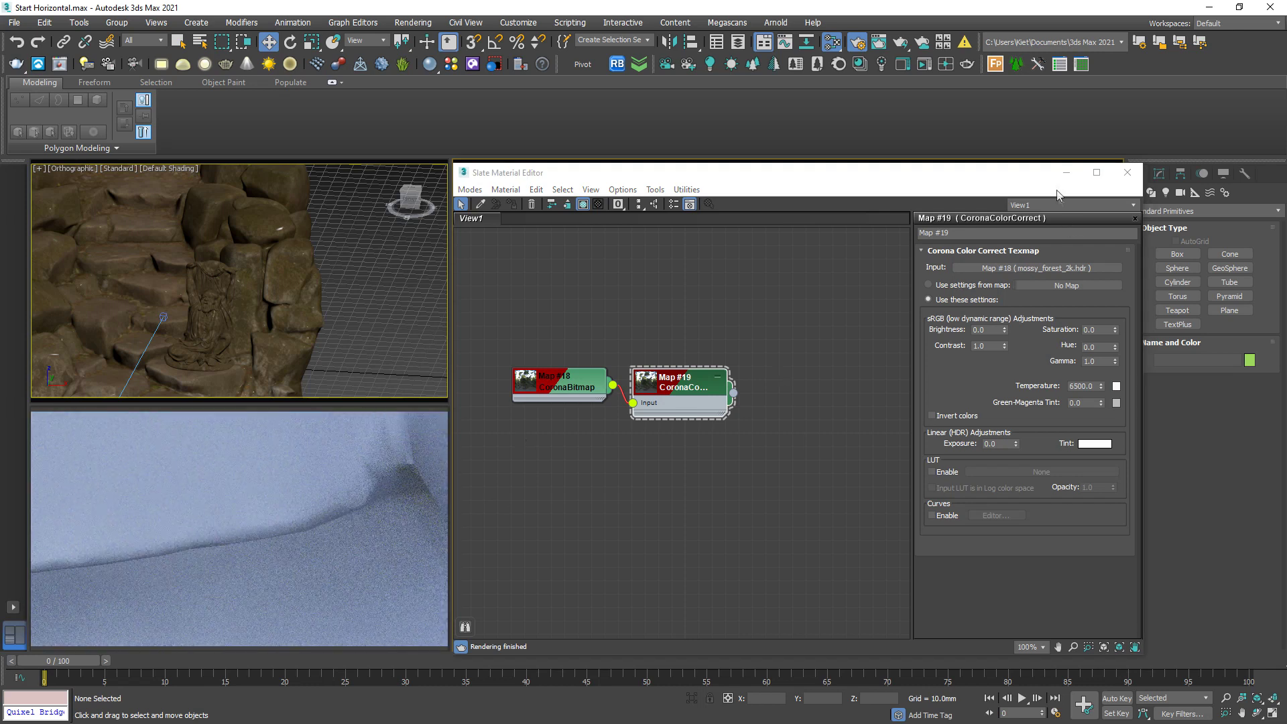
{"action": "left_click", "coordinate": [1066, 174]}
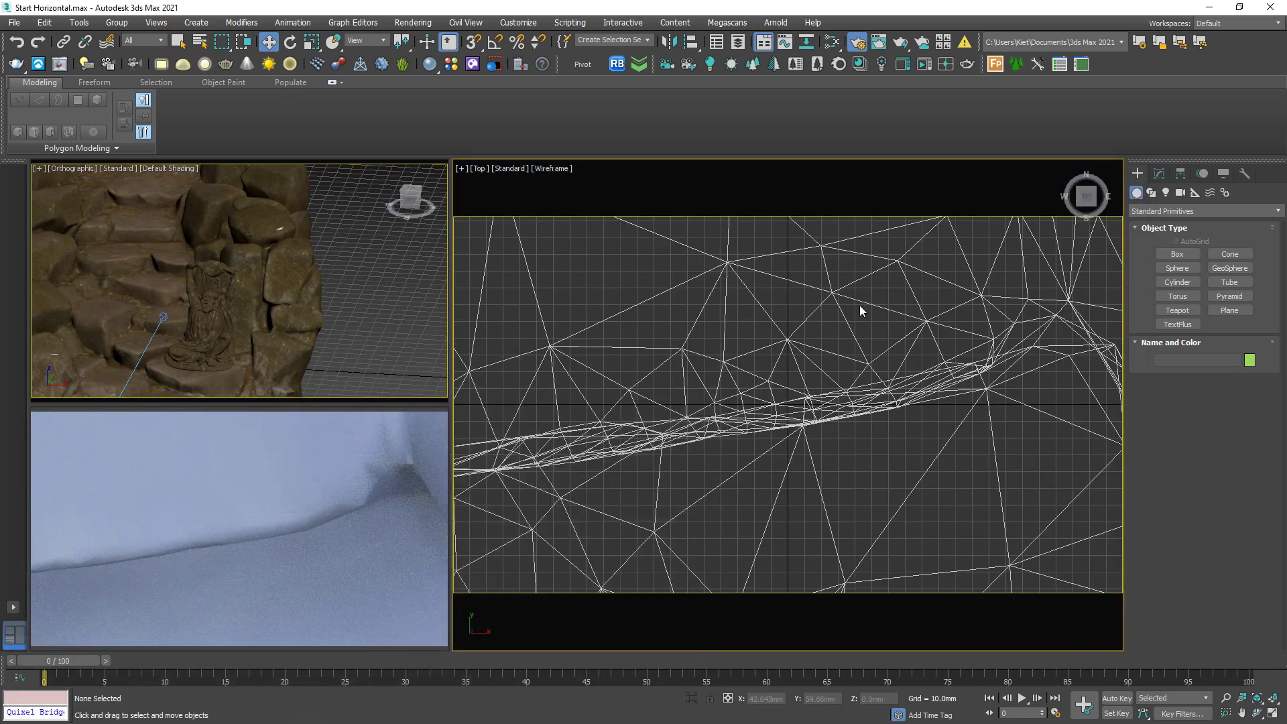
- Switch to the CoronaCamera001 view and select that camera from the view's label menu
{"action": "key", "text": "c"}
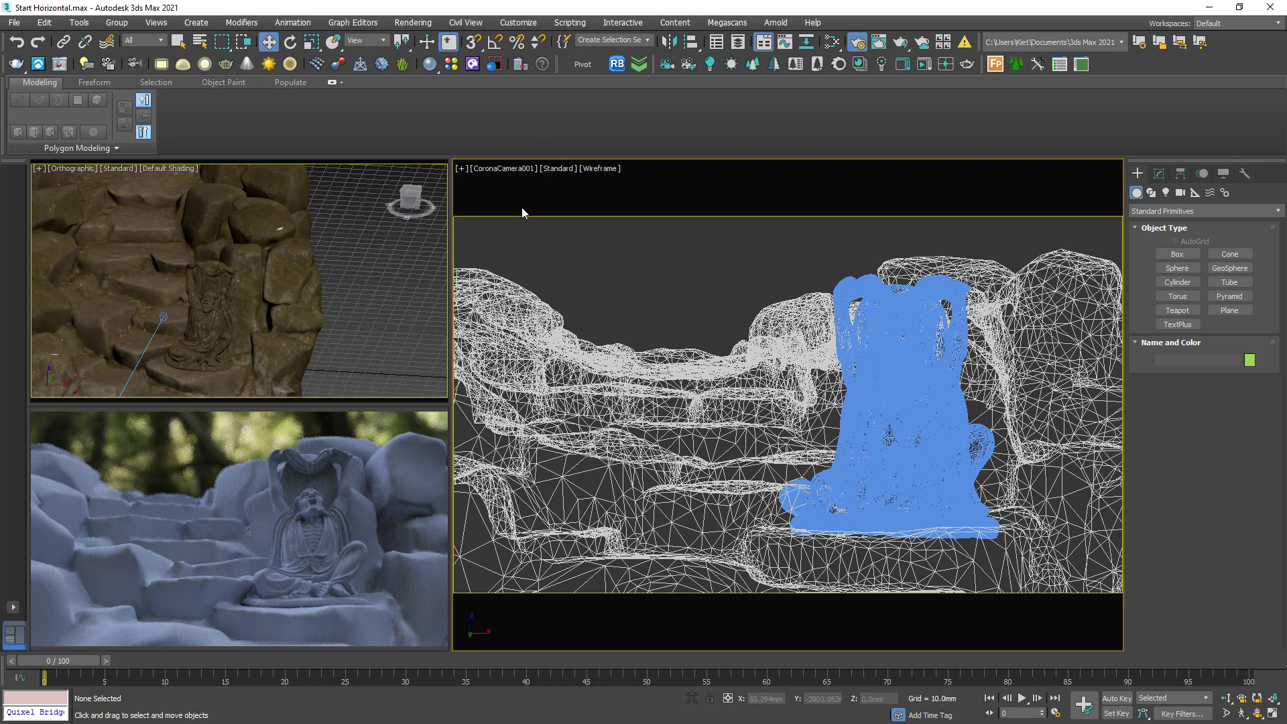
{"action": "left_click", "coordinate": [519, 170]}
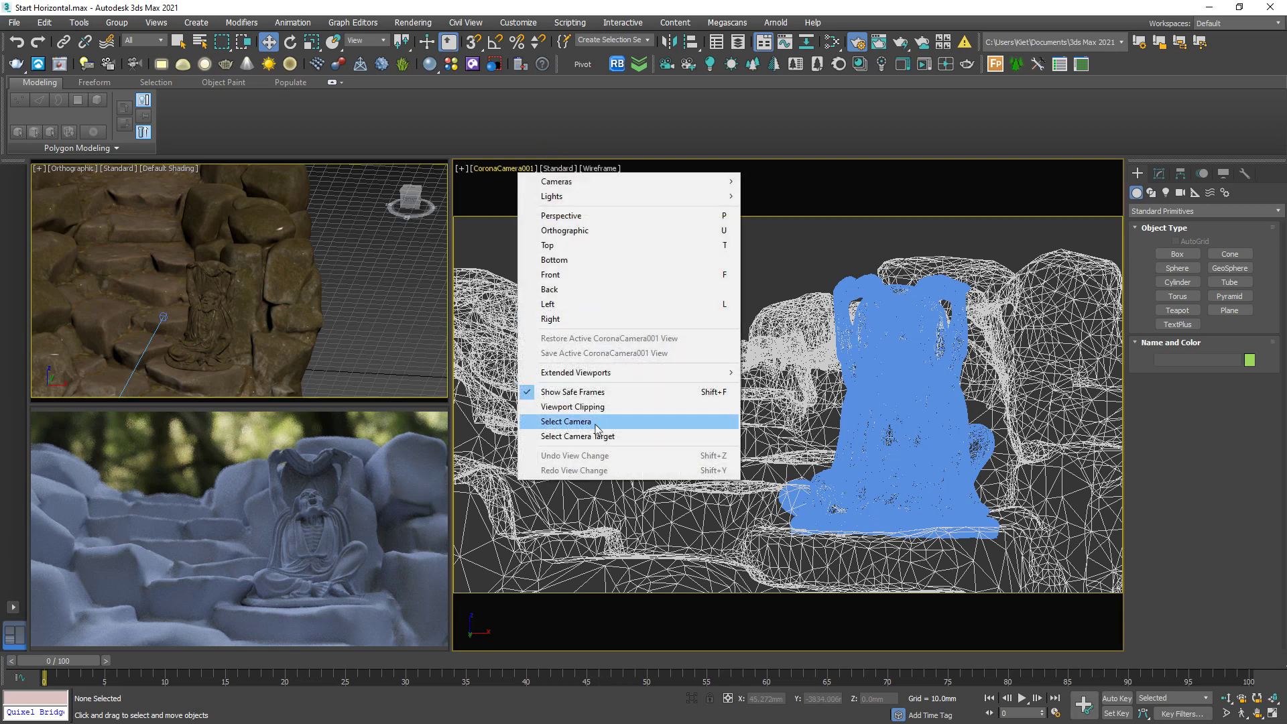
{"action": "left_click", "coordinate": [596, 427]}
{"action": "left_click", "coordinate": [1158, 173]}
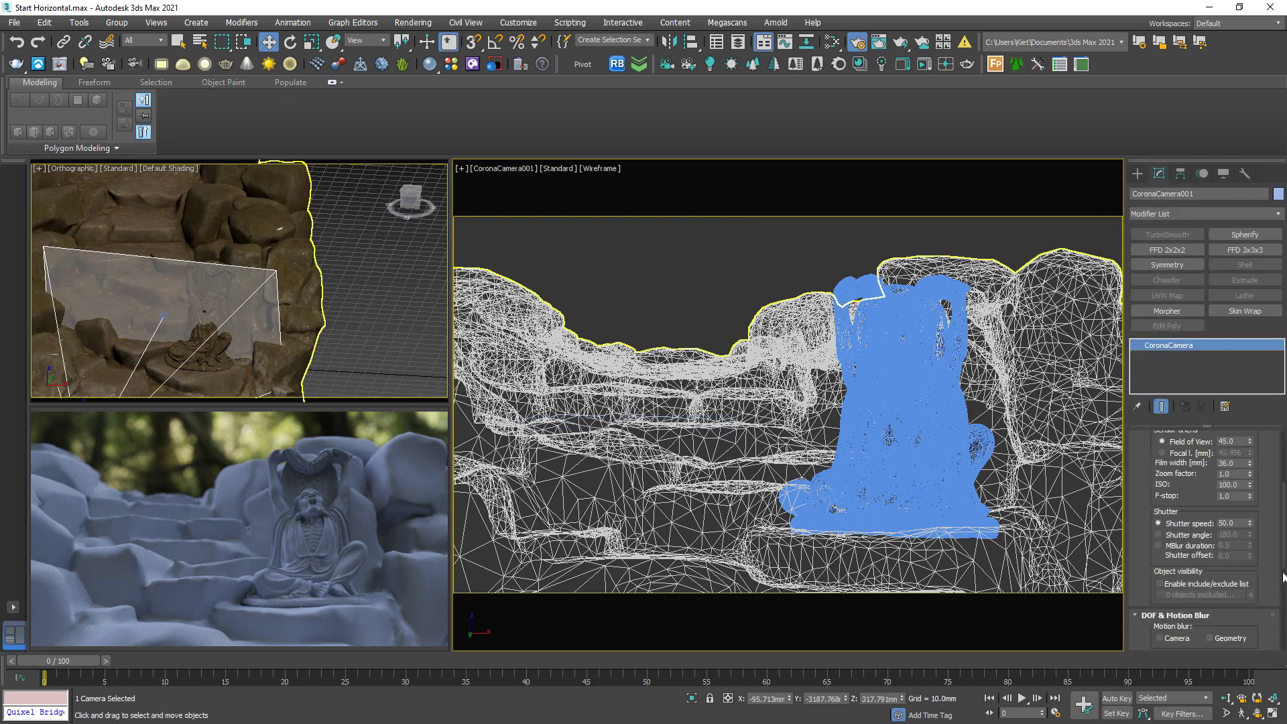
- Set the Corona camera's F-stop to 0.5 in the Modify panel
{"action": "left_click_drag", "start_coordinate": [1271, 577], "coordinate": [1268, 468]}
{"action": "scroll", "coordinate": [1268, 467], "scroll_direction": "down", "scroll_amount": 3}
{"action": "scroll", "coordinate": [1258, 525], "scroll_direction": "down", "scroll_amount": 3}
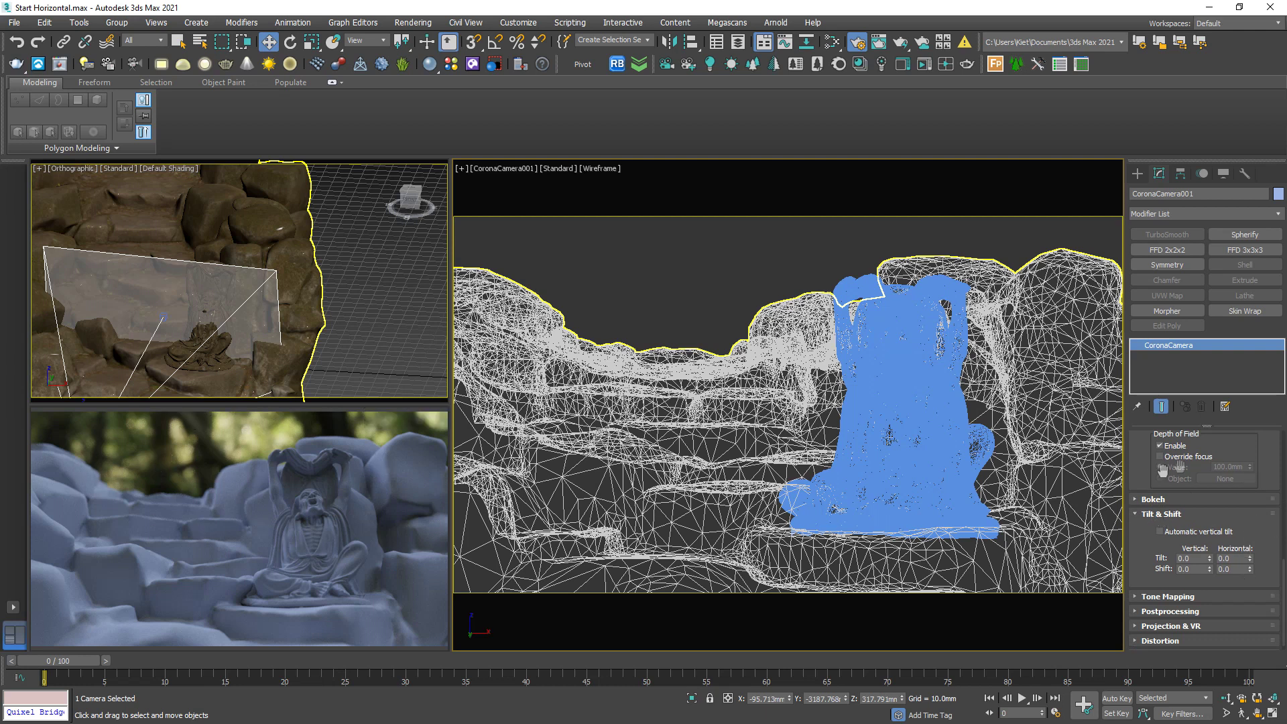
{"action": "left_click_drag", "start_coordinate": [1269, 459], "coordinate": [1194, 534]}
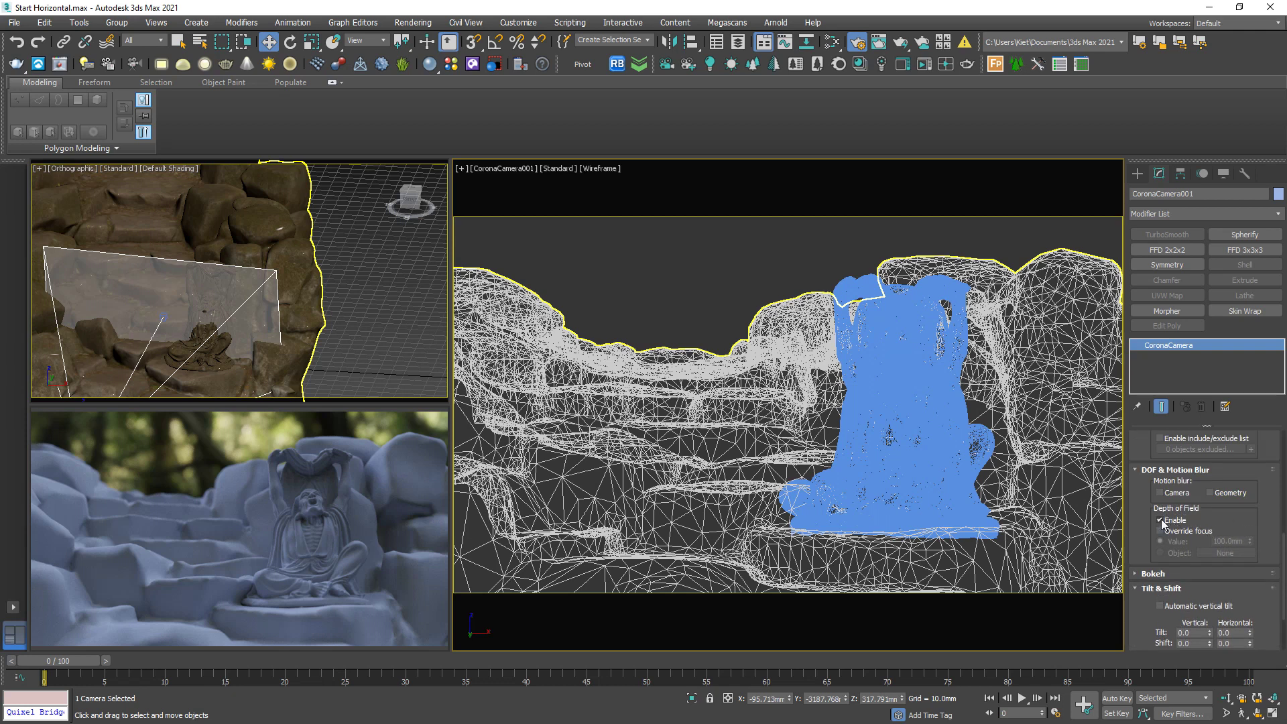
{"action": "scroll", "coordinate": [1255, 507], "scroll_direction": "up", "scroll_amount": 2}
{"action": "scroll", "coordinate": [1260, 490], "scroll_direction": "up", "scroll_amount": 1}
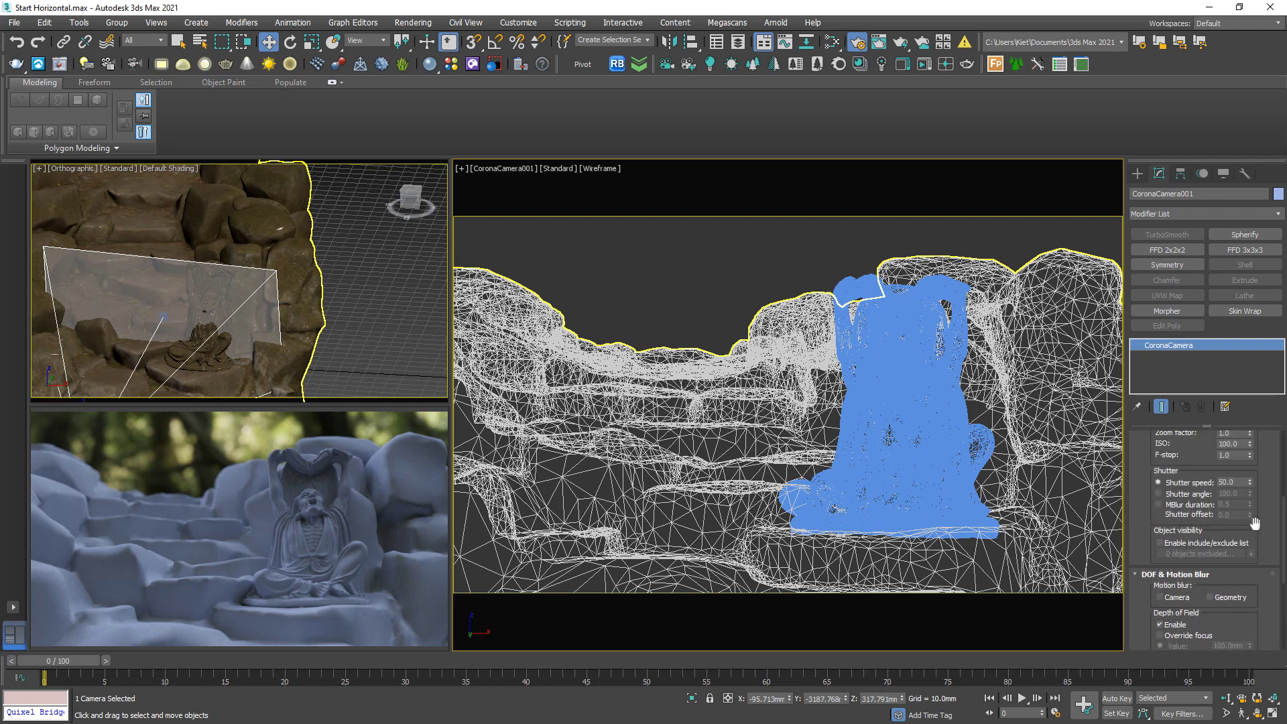
{"action": "double_click", "coordinate": [1236, 458]}
{"action": "key", "text": "BackSpace"}
{"action": "type", "text": "0.5"}
{"action": "key", "text": "Return"}
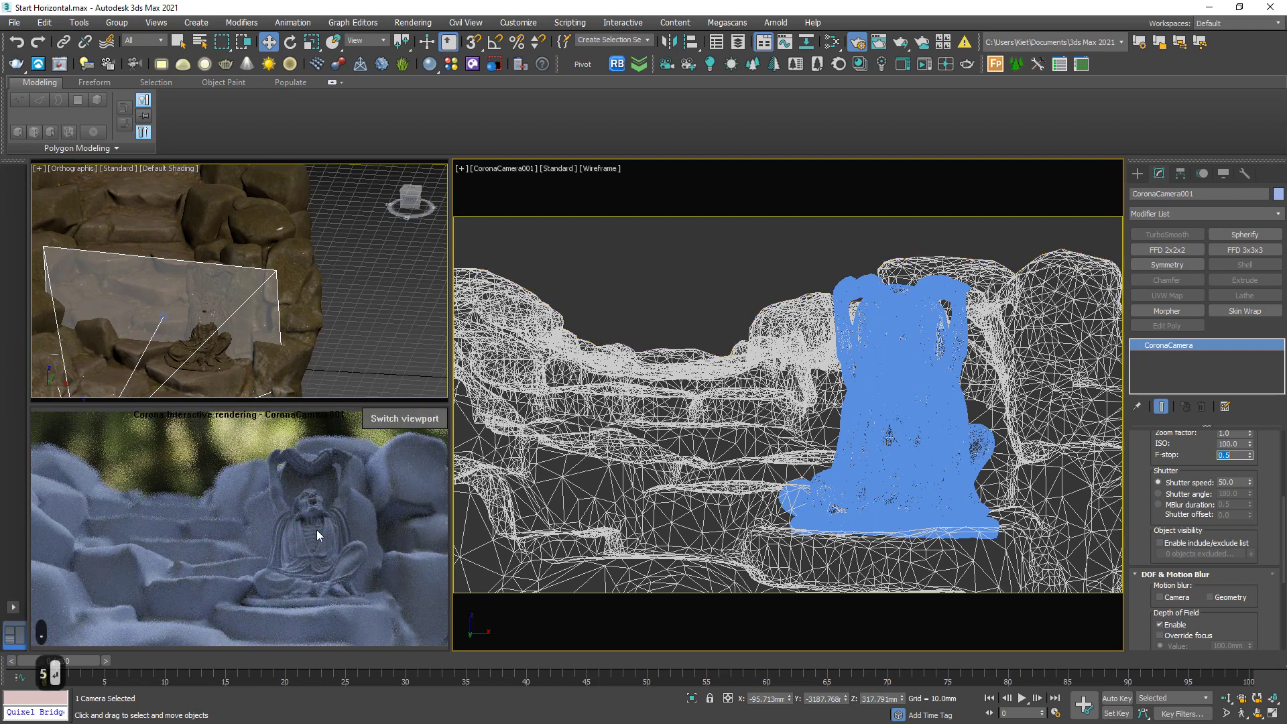
- Set the camera focus point on the statue in the interactive render
{"action": "right_click", "coordinate": [309, 510]}
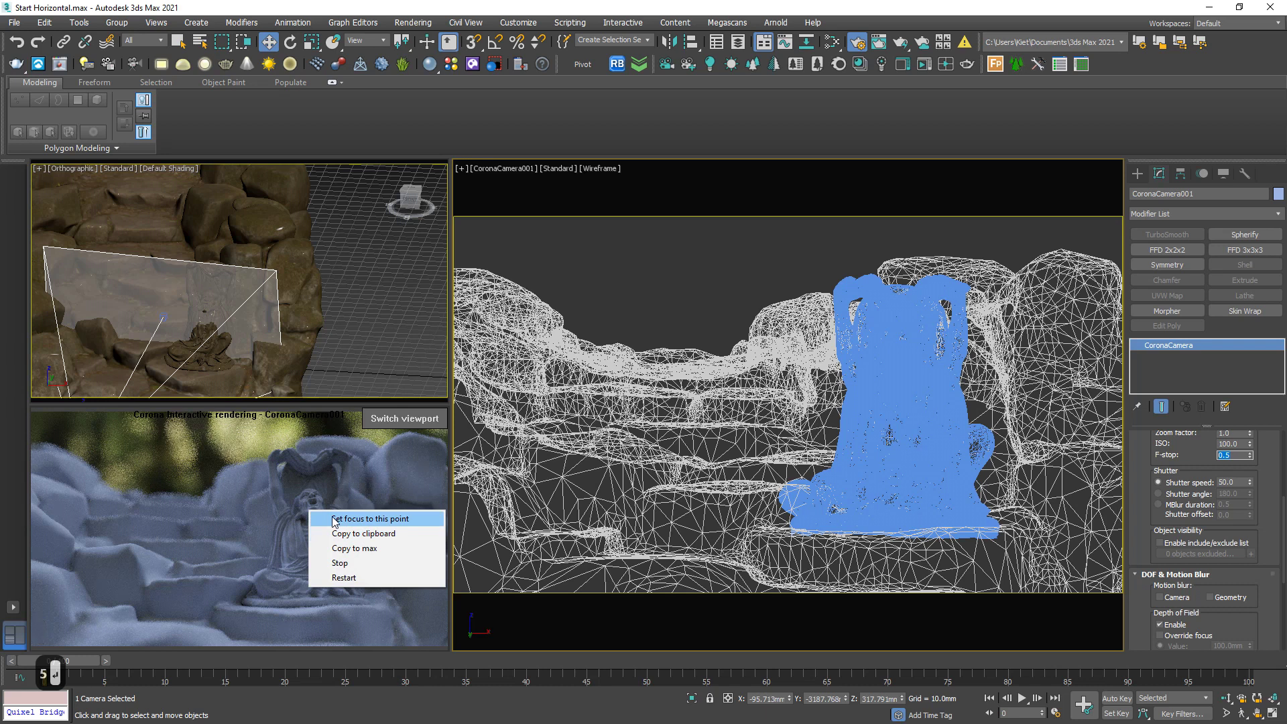
{"action": "left_click", "coordinate": [332, 516]}
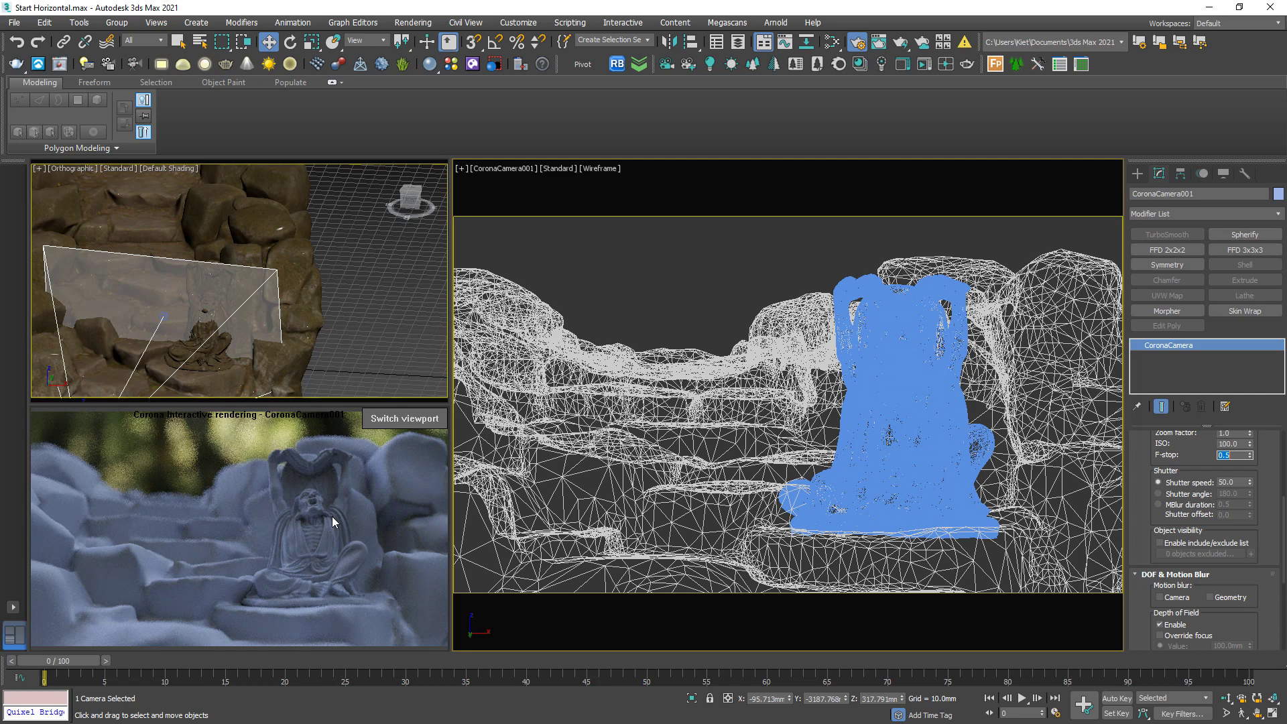
{"action": "left_click", "coordinate": [858, 44]}
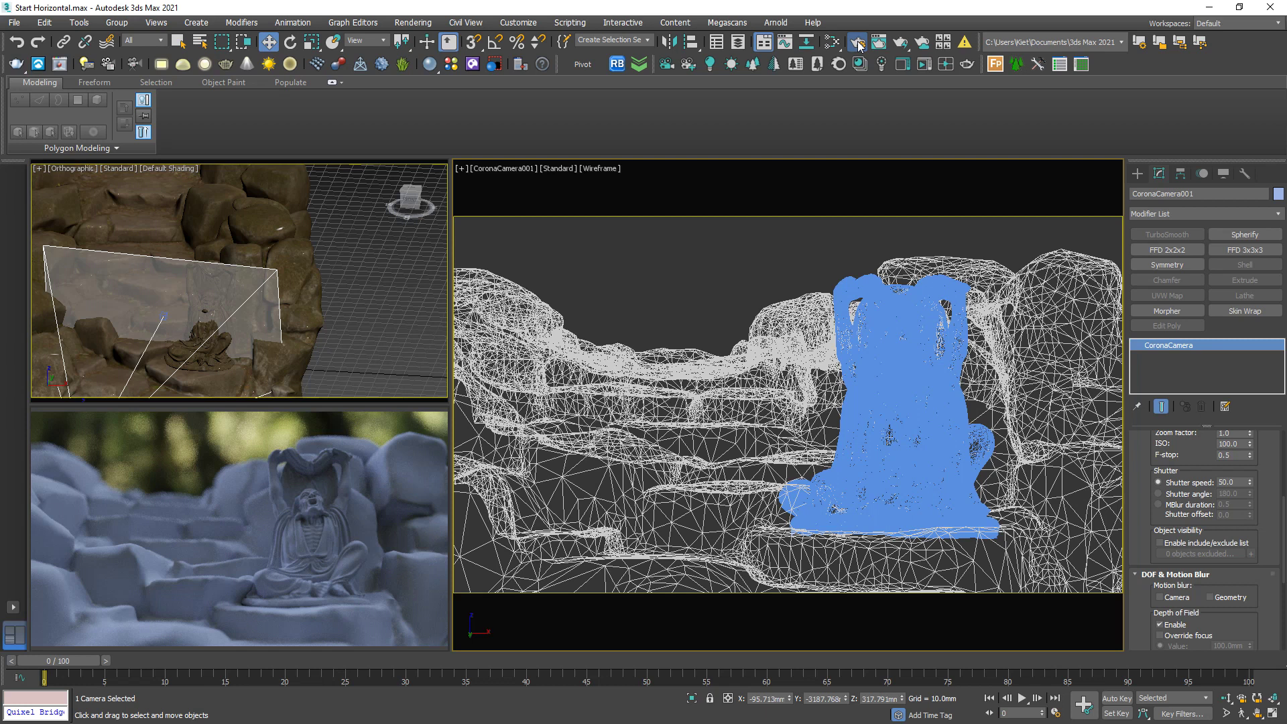
- Set the Camera tab white balance to 10000 K after trying 14000 K
{"action": "left_click", "coordinate": [246, 276]}
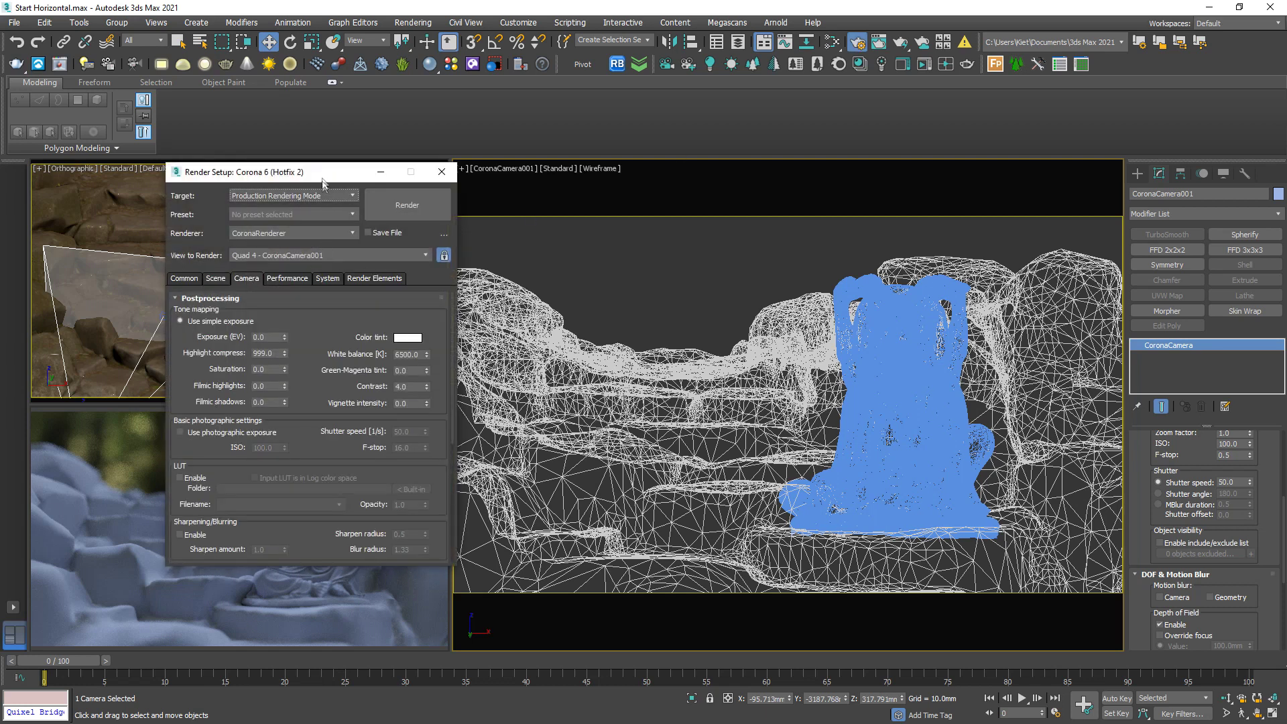
{"action": "left_click_drag", "start_coordinate": [323, 183], "coordinate": [344, 160]}
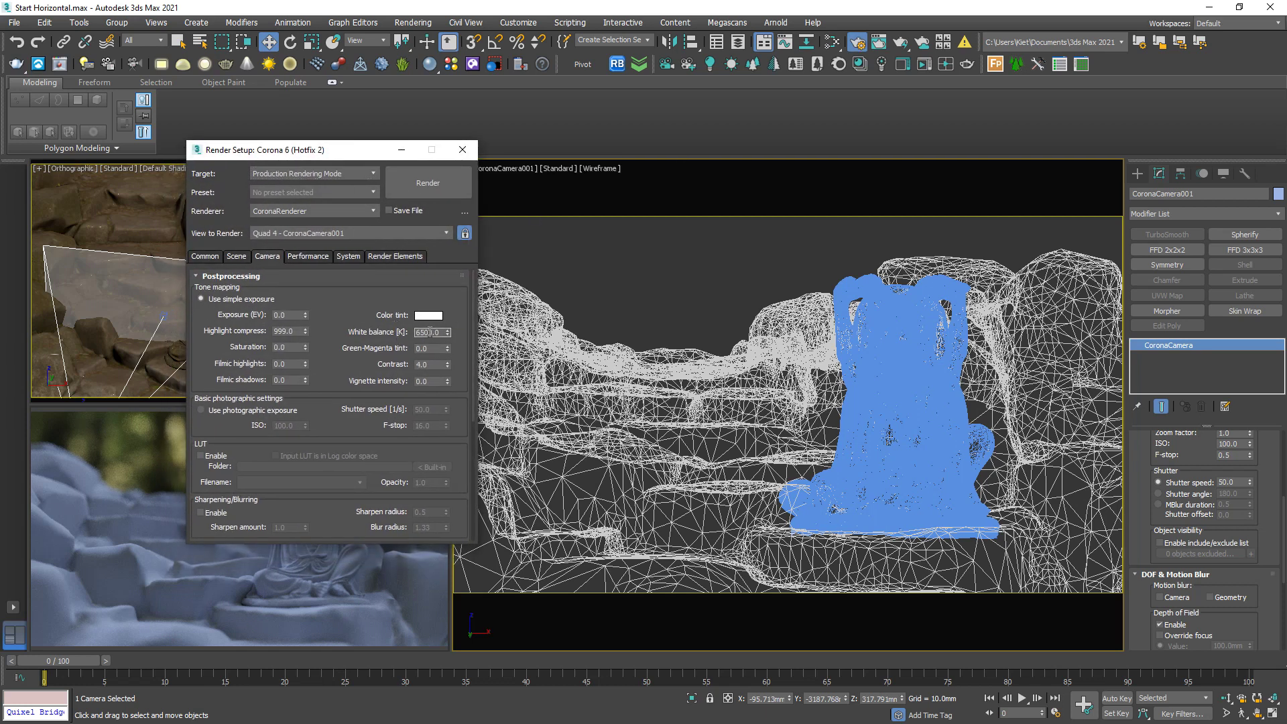
{"action": "left_click_drag", "start_coordinate": [364, 153], "coordinate": [419, 37]}
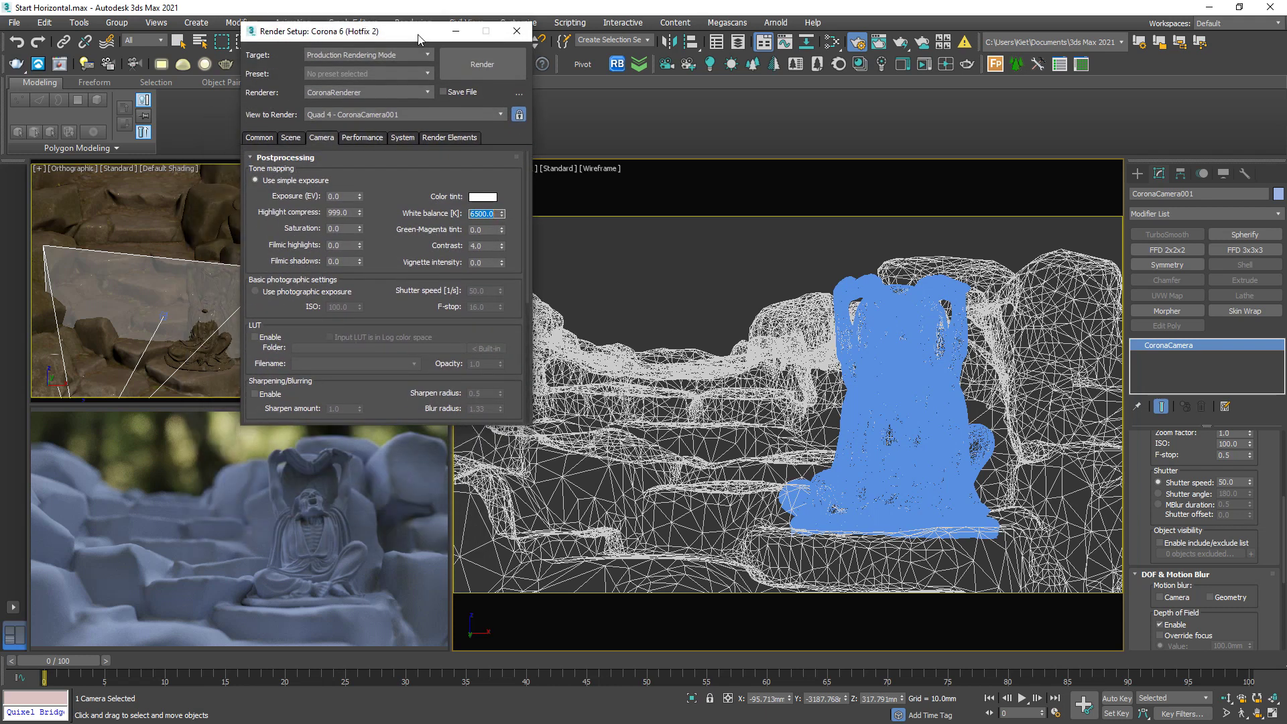
{"action": "type", "text": "1400"}
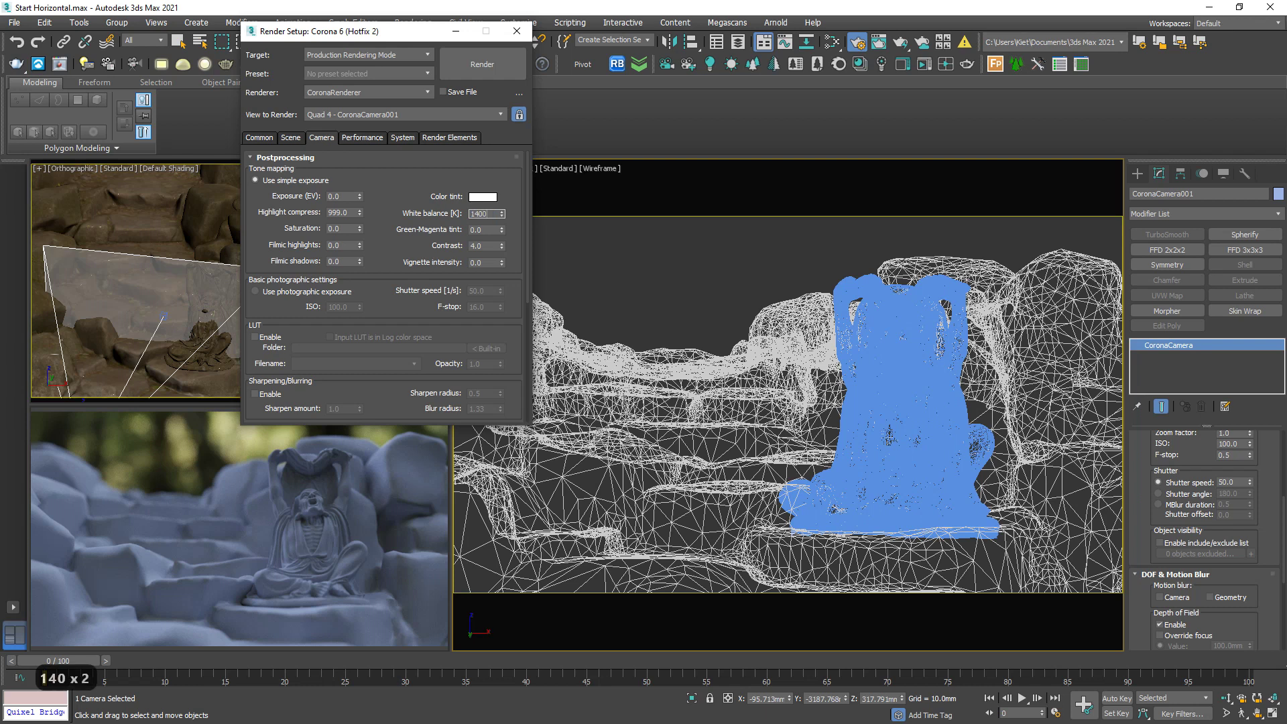
{"action": "key", "text": "Return"}
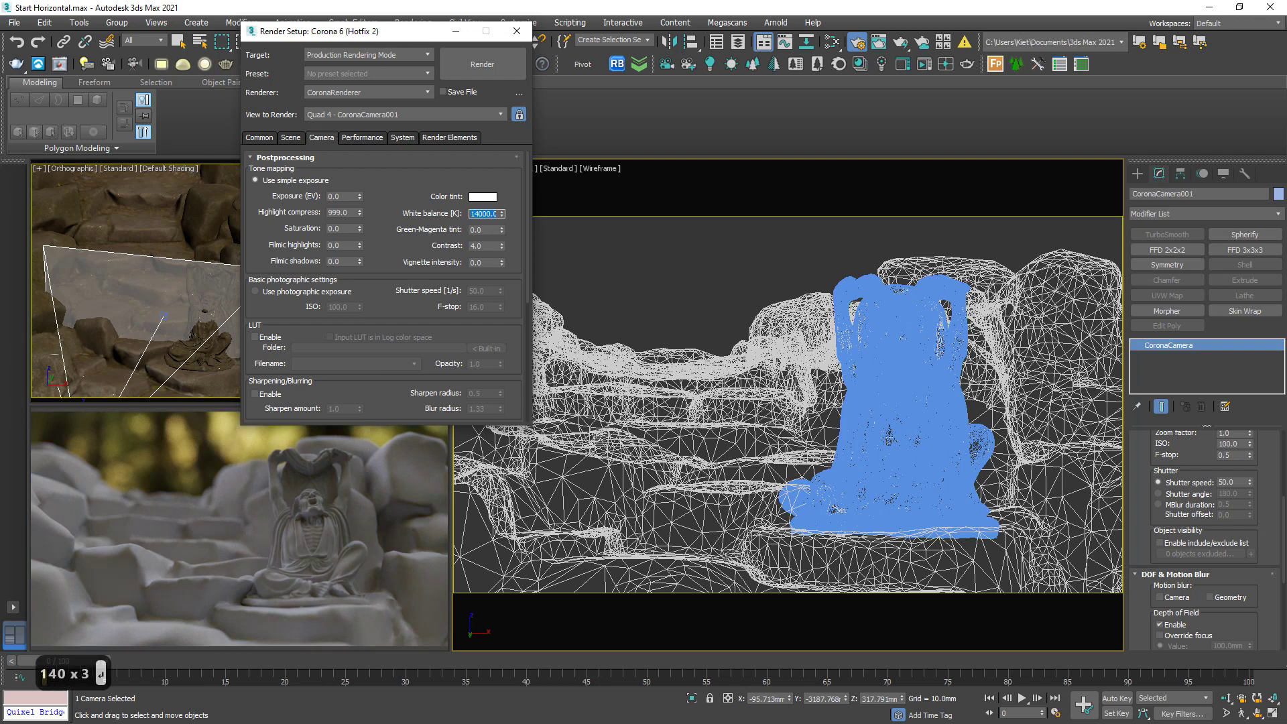
{"action": "type", "text": "1000"}
{"action": "key", "text": "Return"}
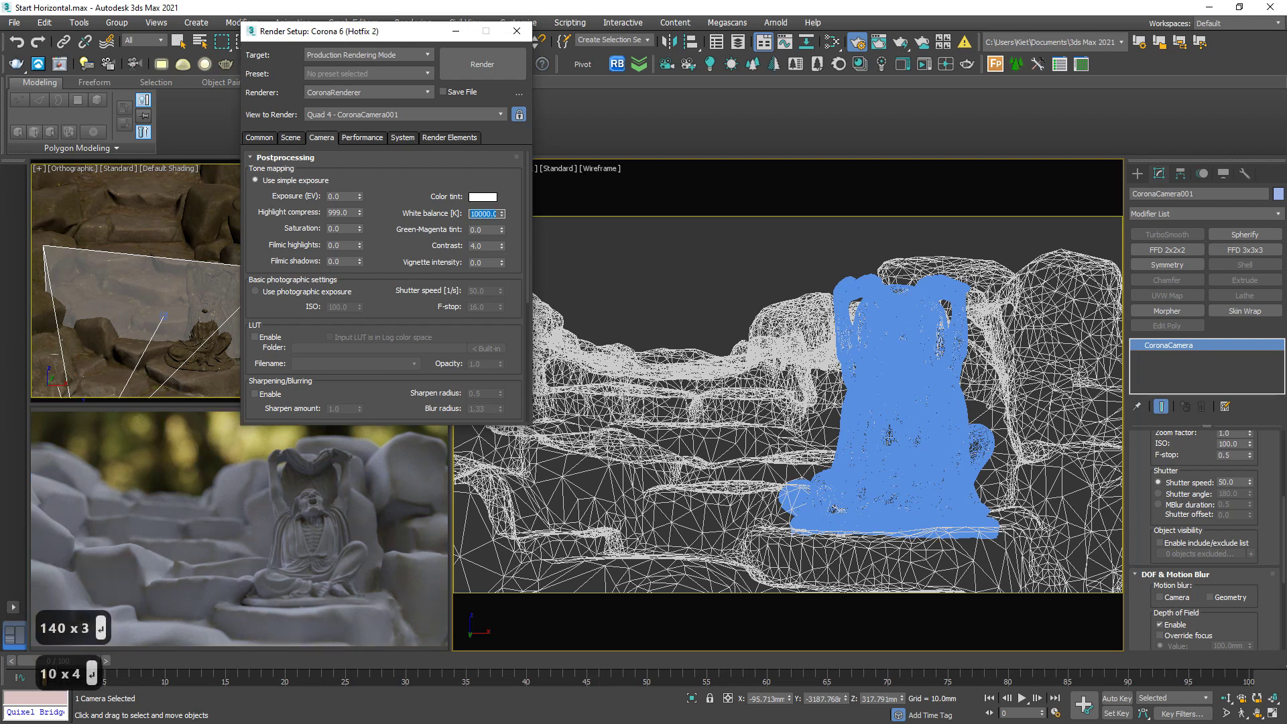
{"action": "left_click", "coordinate": [518, 32]}
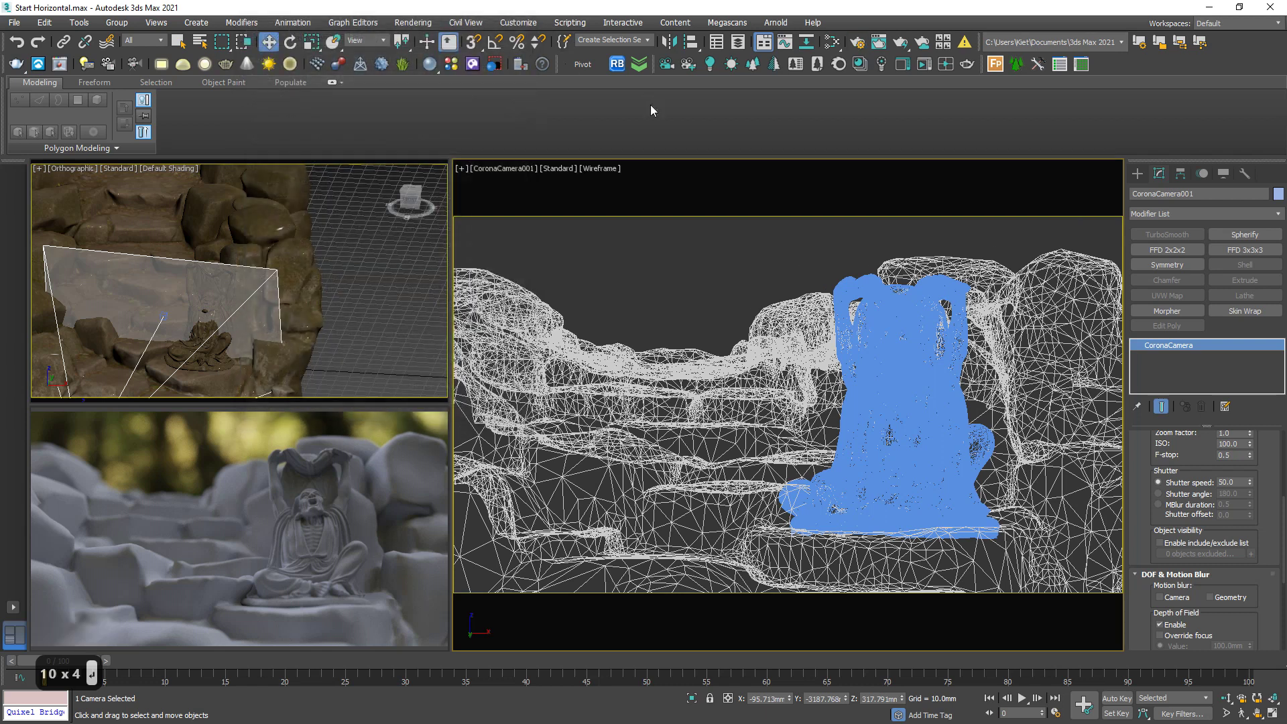
{"action": "key", "text": "m"}
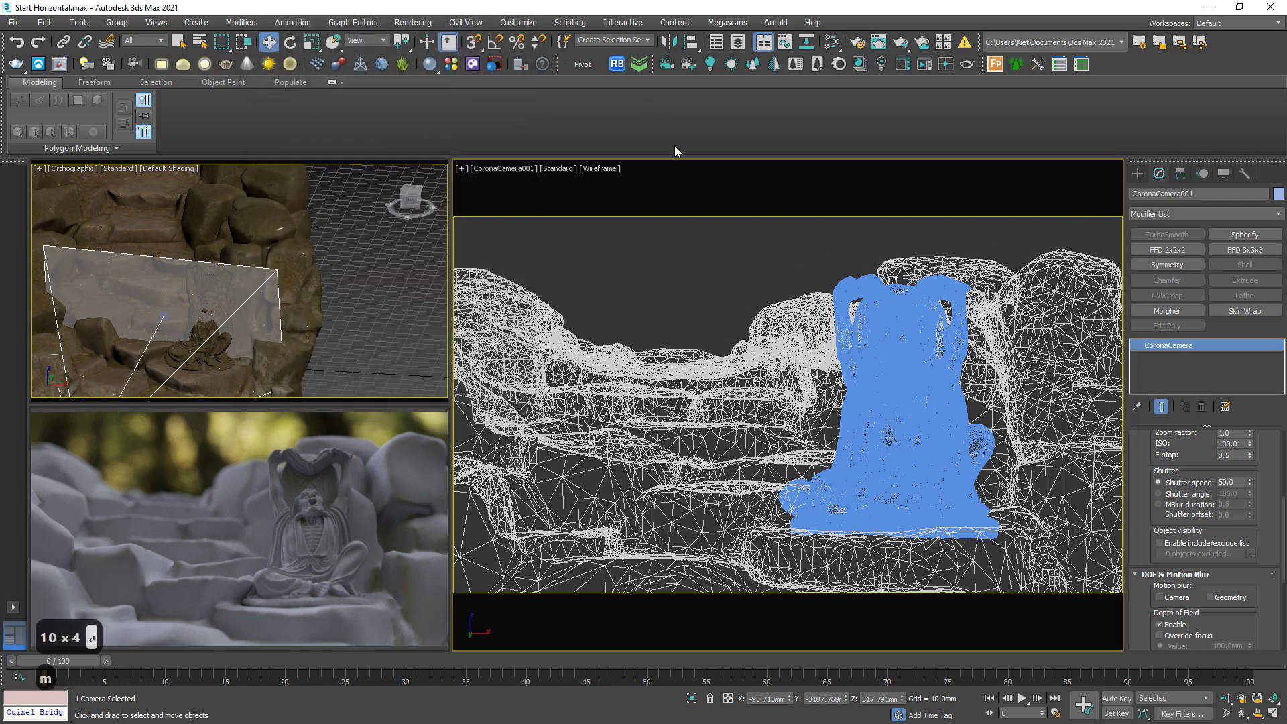
- Set the CoronaColorCorrect exposure to 1.0 and gamma to 0.9, after trying 0.7
{"action": "key", "text": "m"}
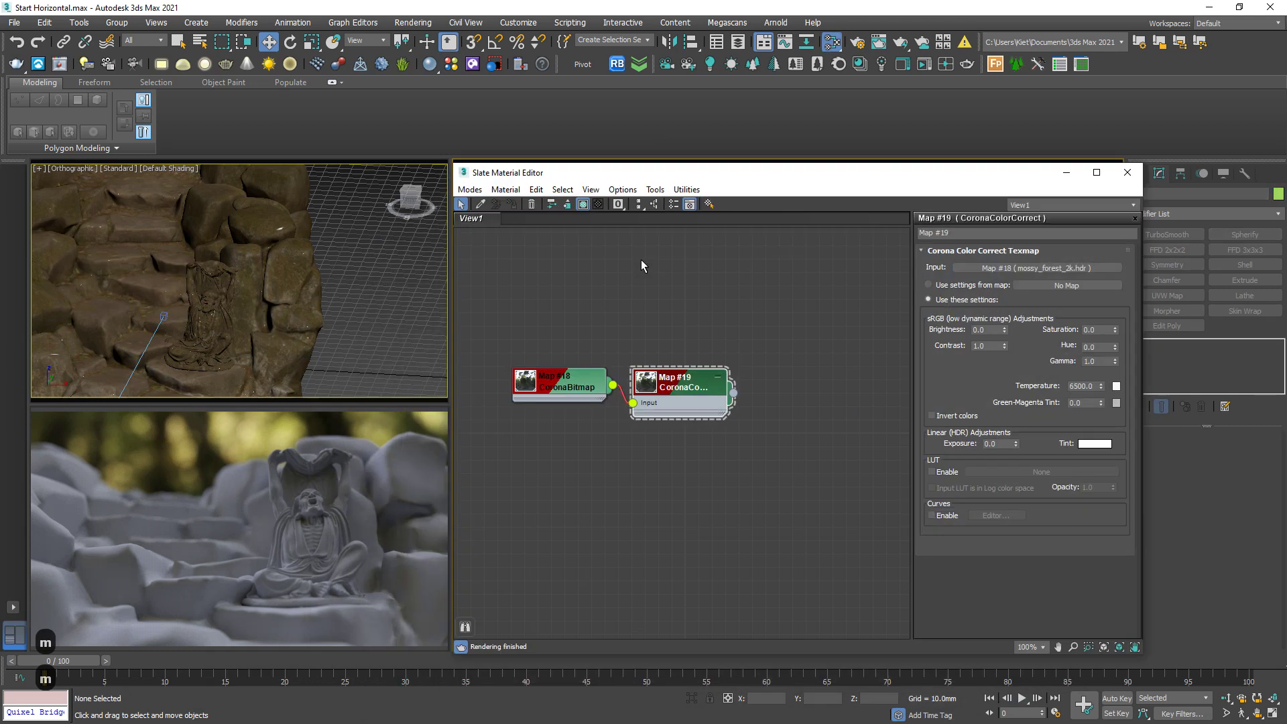
{"action": "double_click", "coordinate": [1090, 360]}
{"action": "double_click", "coordinate": [996, 443]}
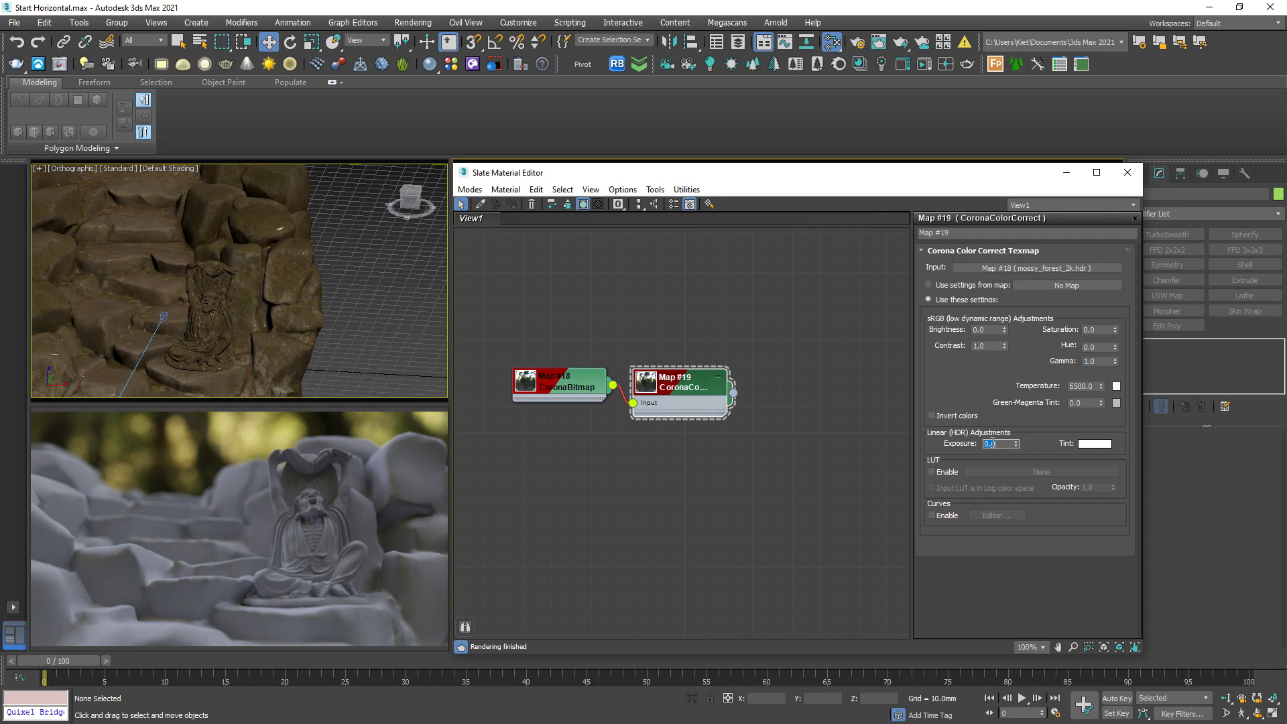
{"action": "type", "text": "1"}
{"action": "key", "text": "Return"}
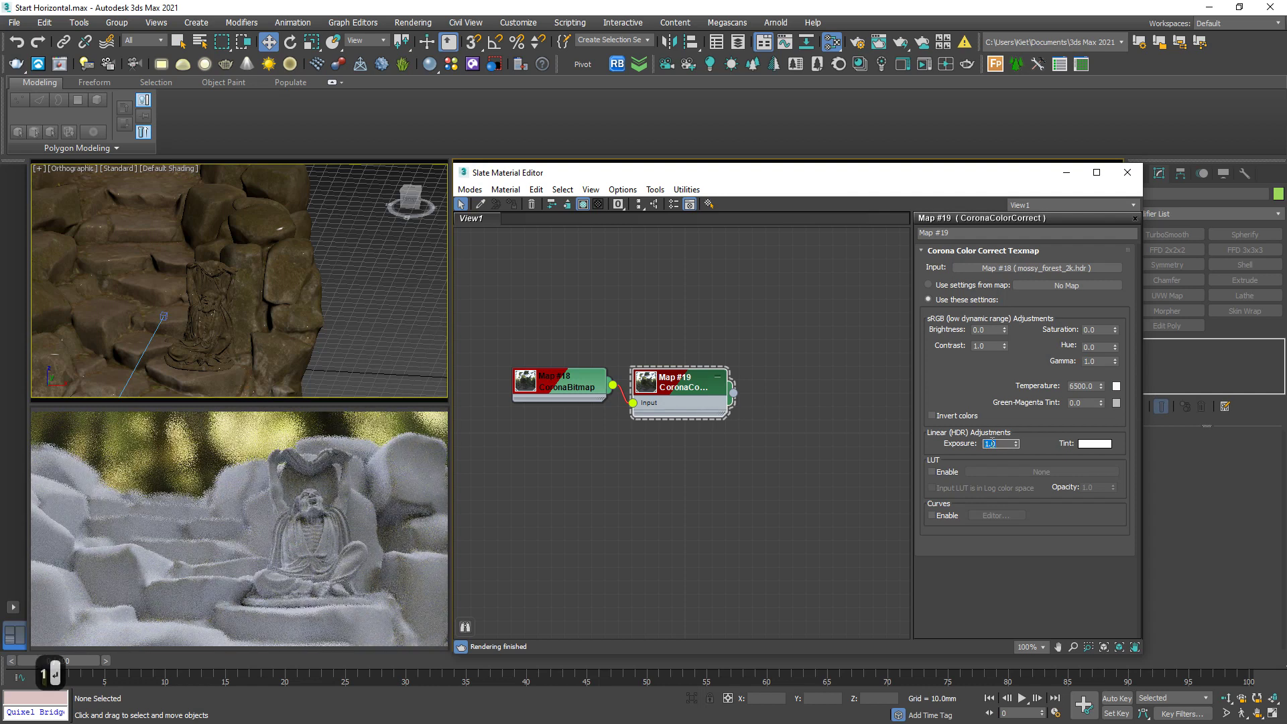
{"action": "double_click", "coordinate": [1091, 360]}
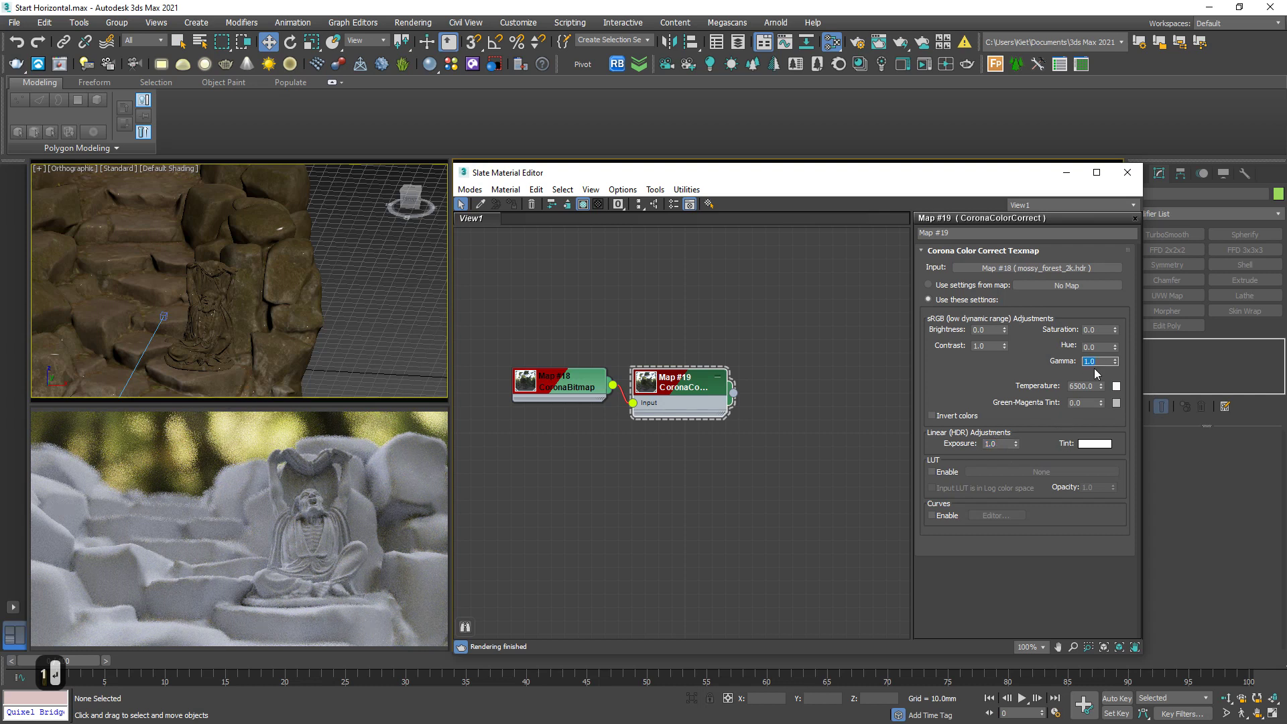
{"action": "type", "text": "."}
{"action": "type", "text": "7"}
{"action": "key", "text": "Return"}
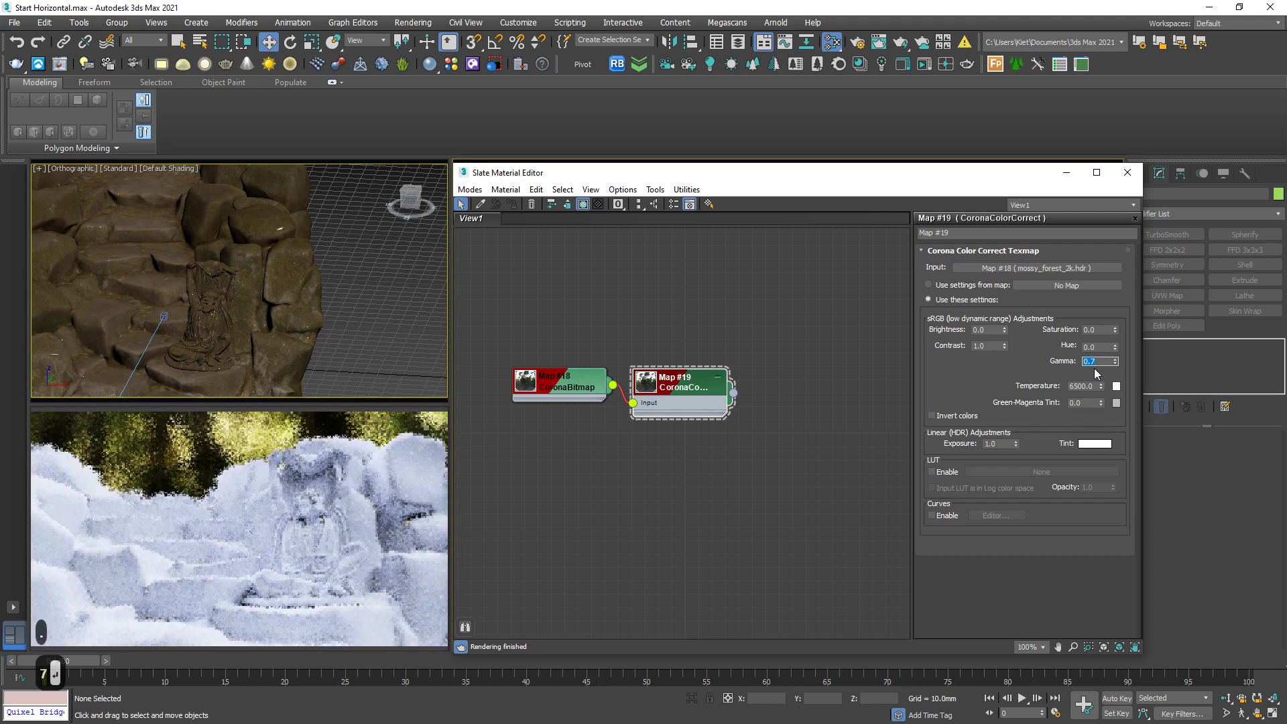
{"action": "type", "text": "0.9"}
{"action": "key", "text": "Return"}
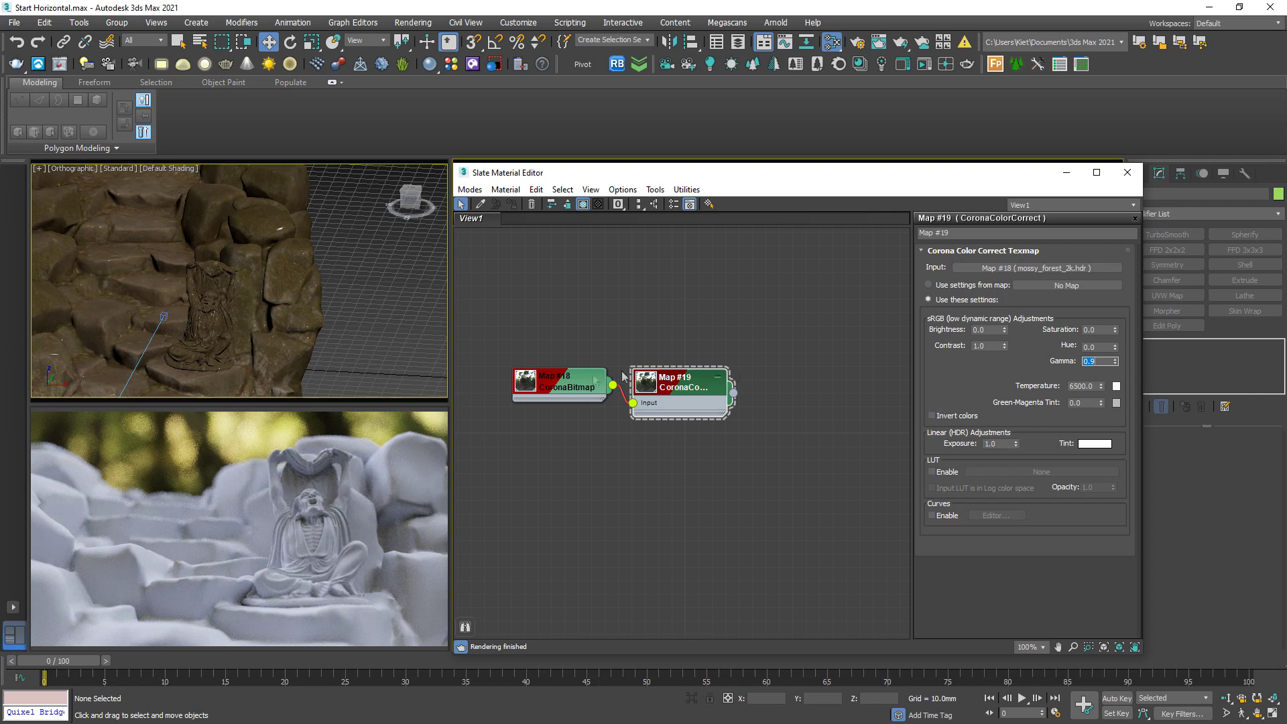
- Try HDRI Rotate Environment values 90, 45, 180, 135, 90 and 180, settling on 0 degrees
{"action": "double_click", "coordinate": [561, 381]}
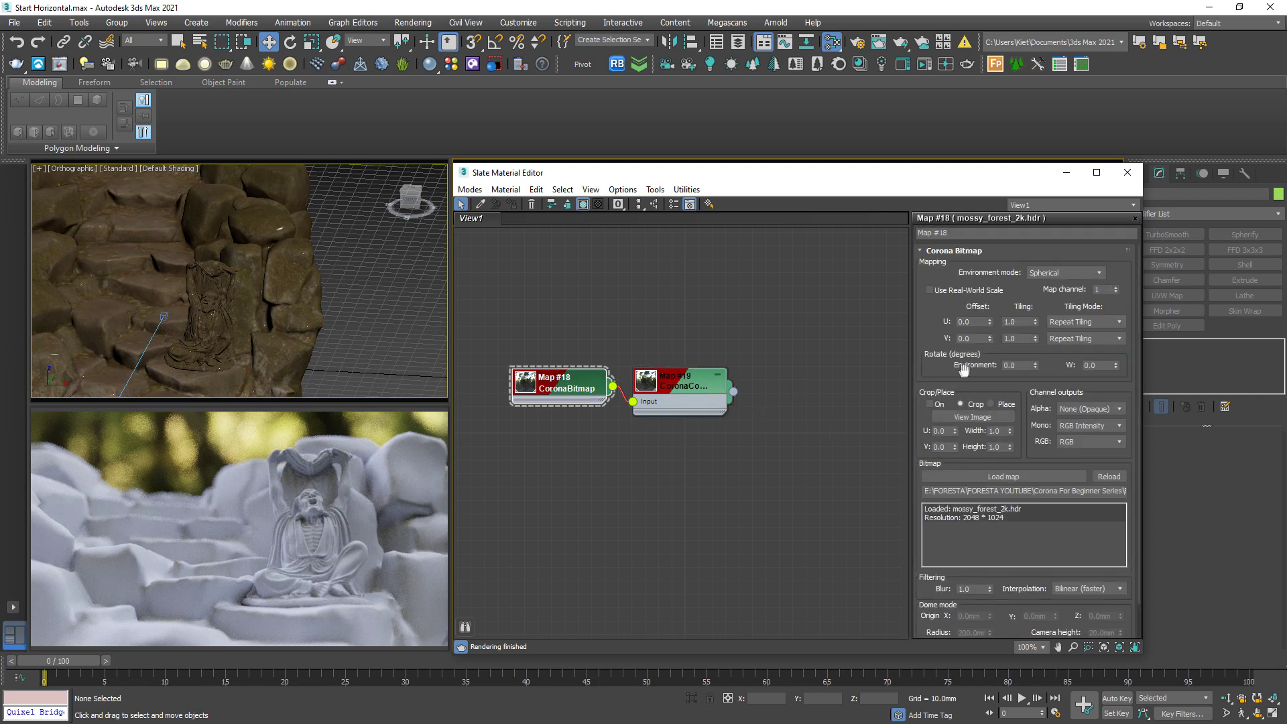
{"action": "double_click", "coordinate": [1004, 366]}
{"action": "type", "text": "90"}
{"action": "key", "text": "Return"}
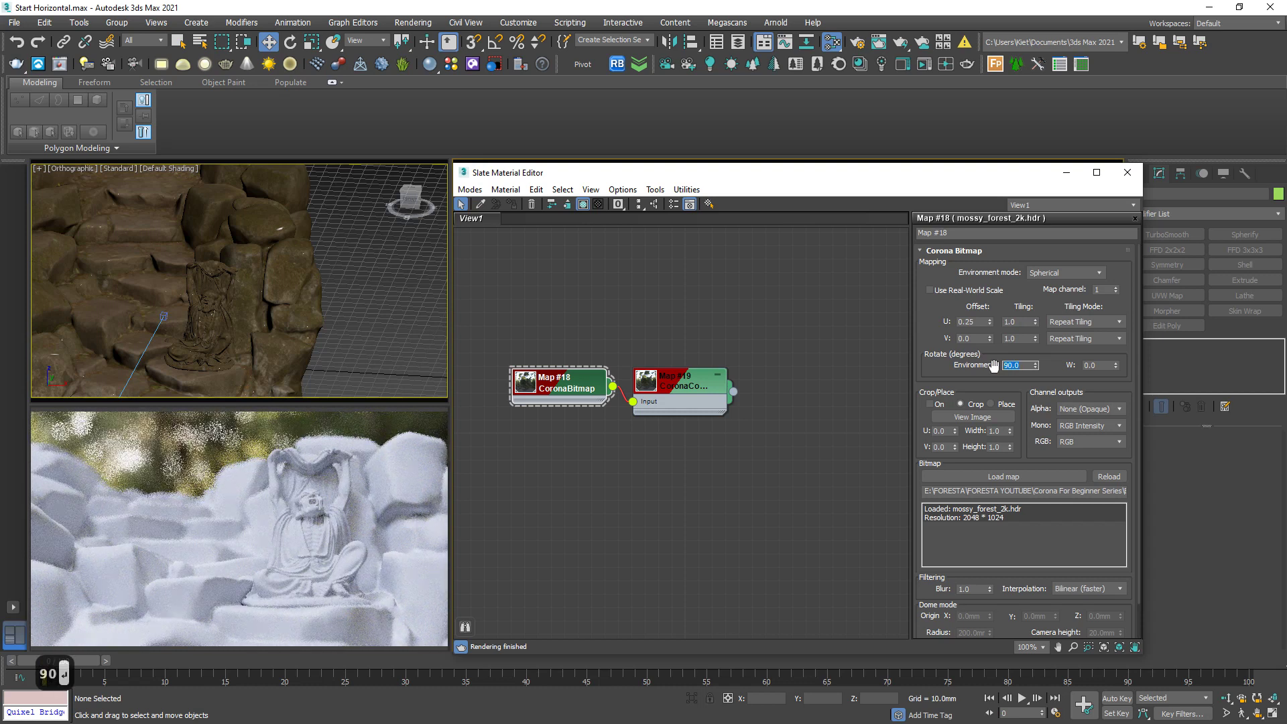
{"action": "type", "text": "45"}
{"action": "key", "text": "Return"}
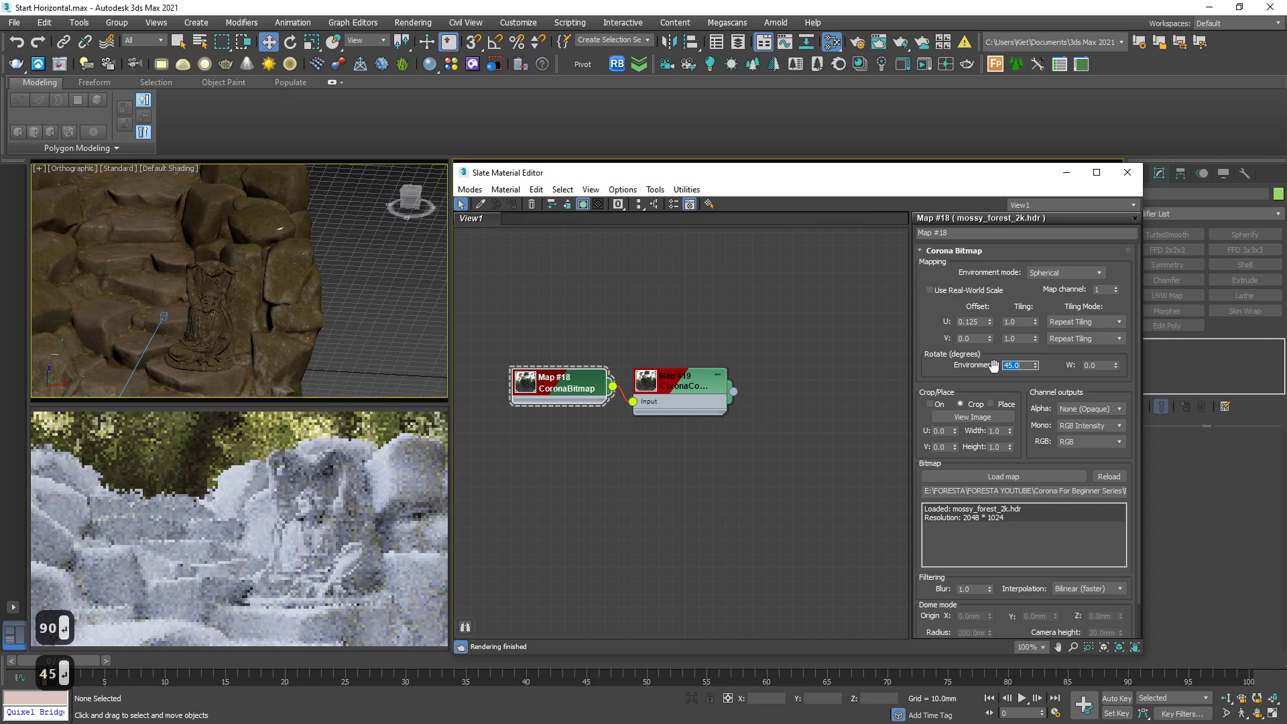
{"action": "type", "text": "180"}
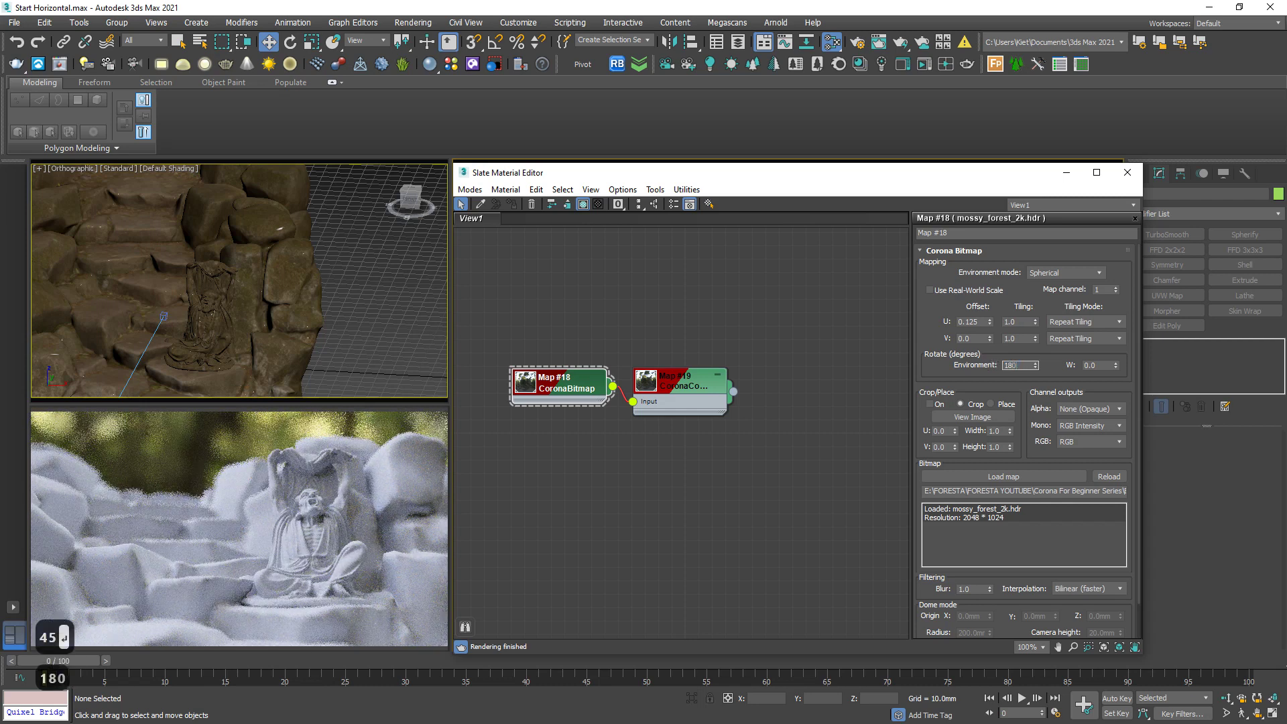
{"action": "key", "text": "Return"}
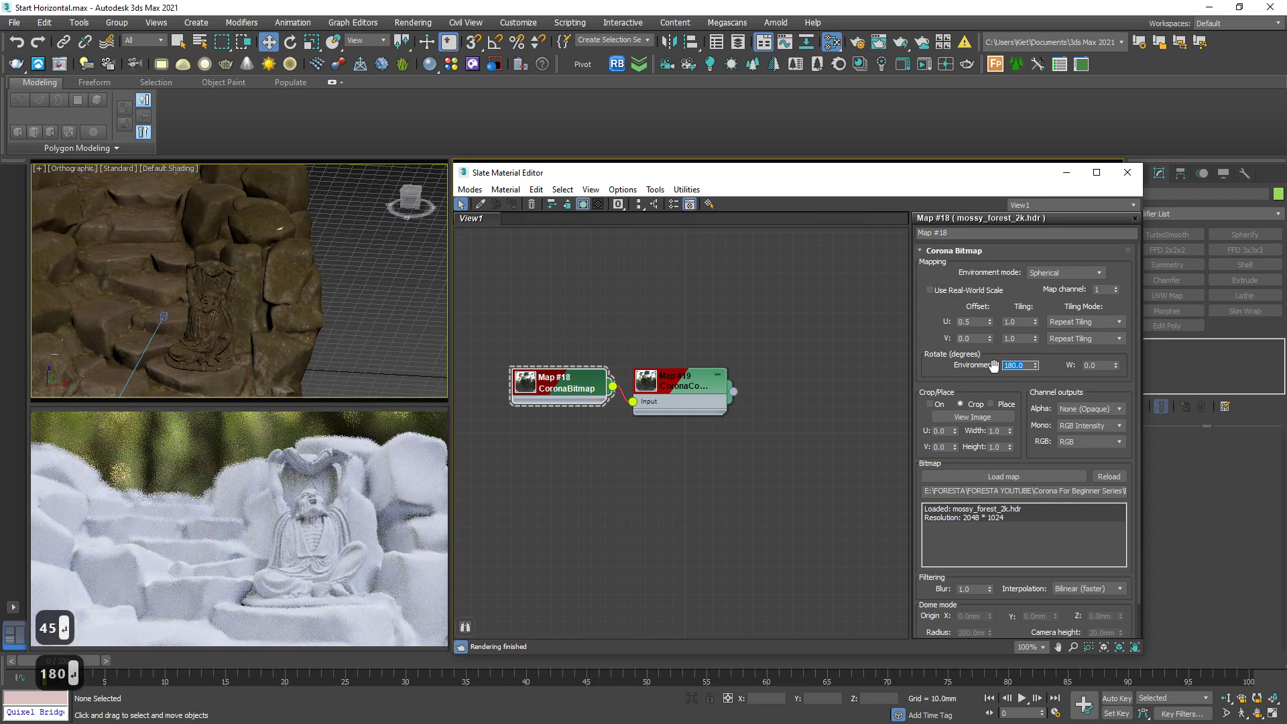
{"action": "type", "text": "135"}
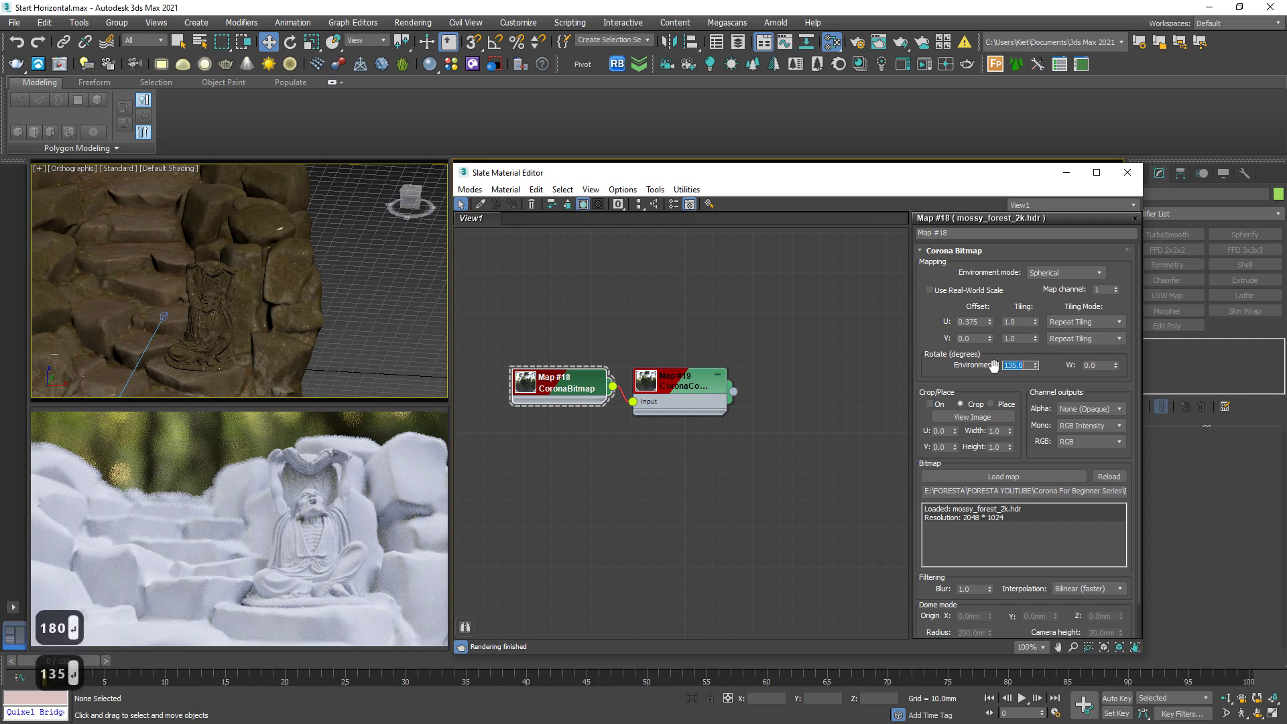
{"action": "key", "text": "Return"}
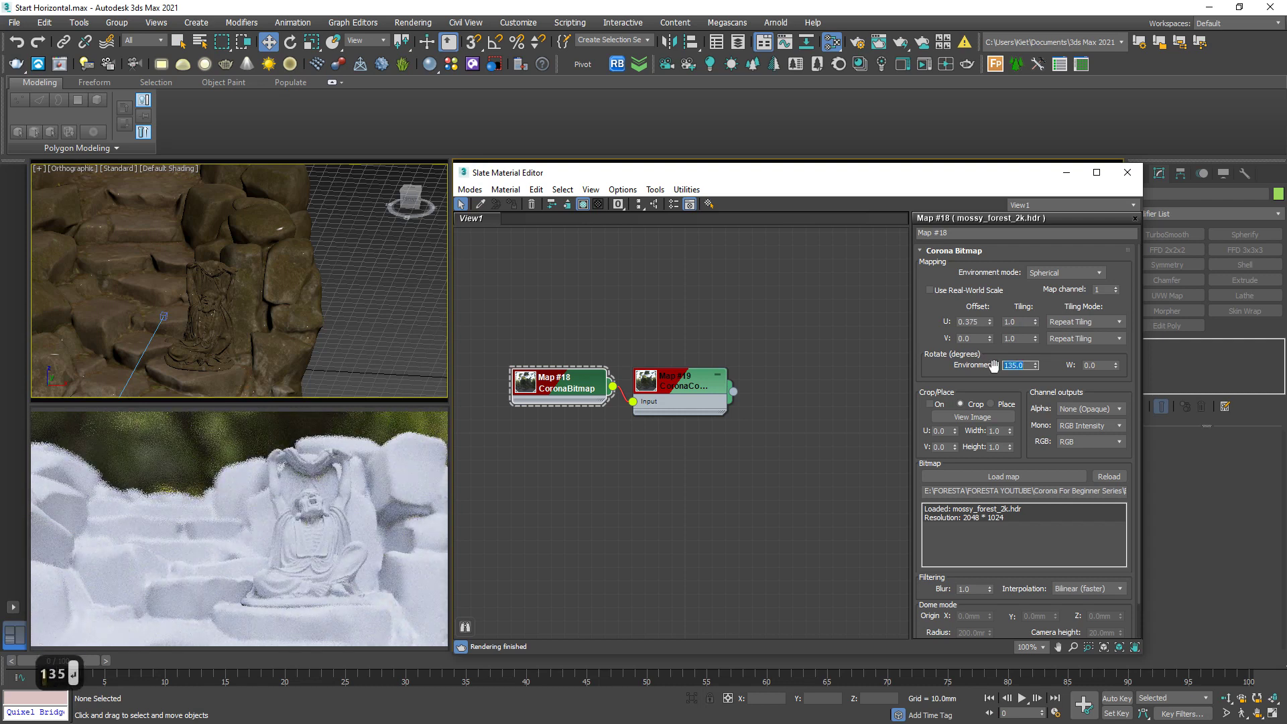
{"action": "type", "text": "90"}
{"action": "key", "text": "Return"}
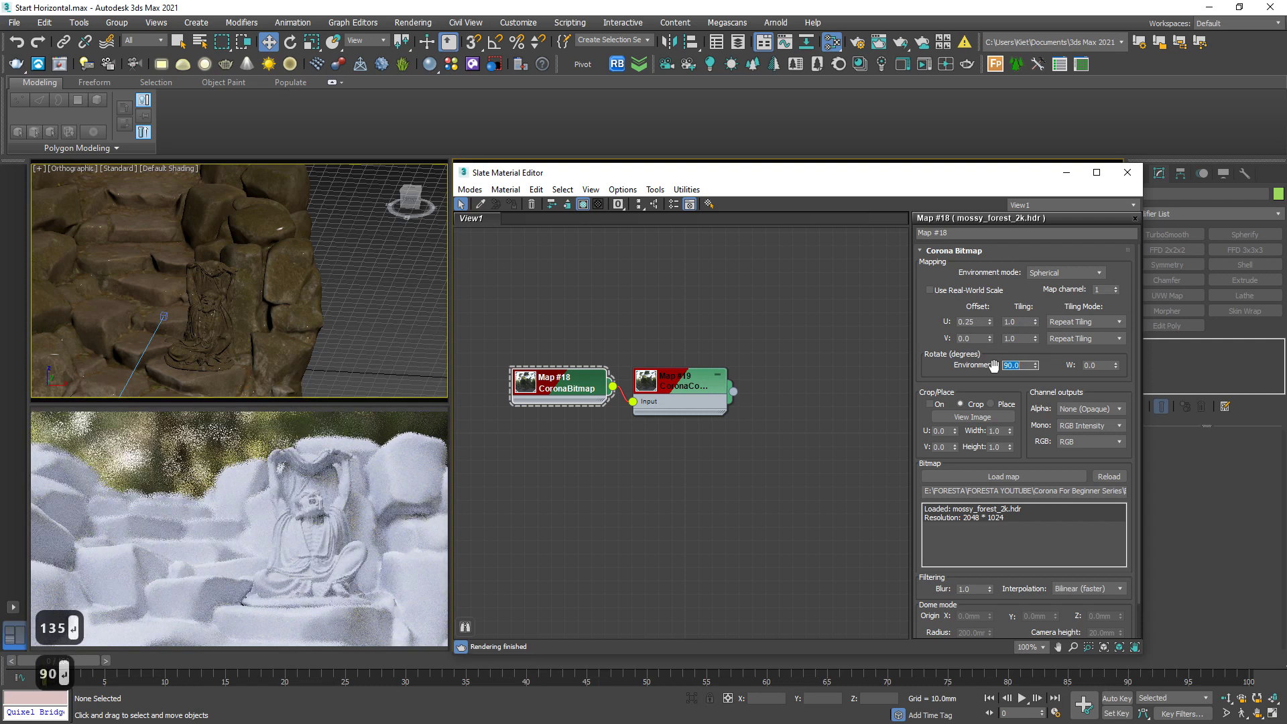
{"action": "type", "text": "180"}
{"action": "key", "text": "Return"}
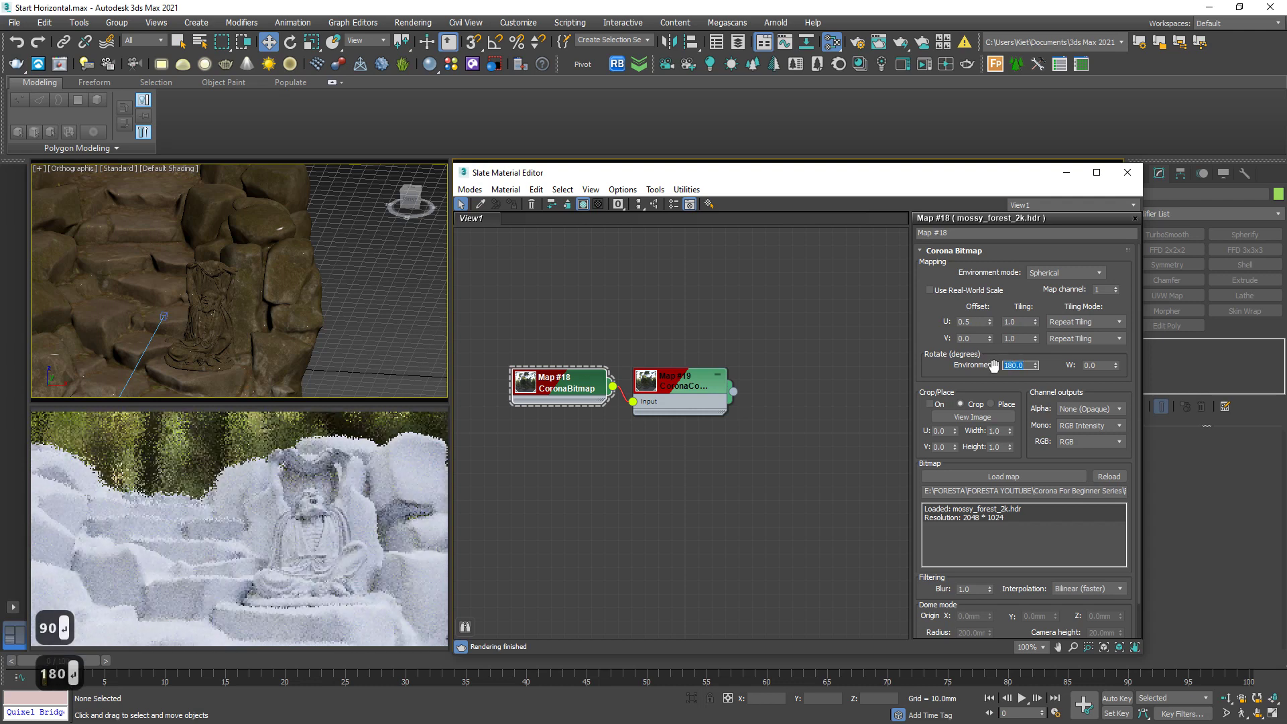
{"action": "type", "text": "0"}
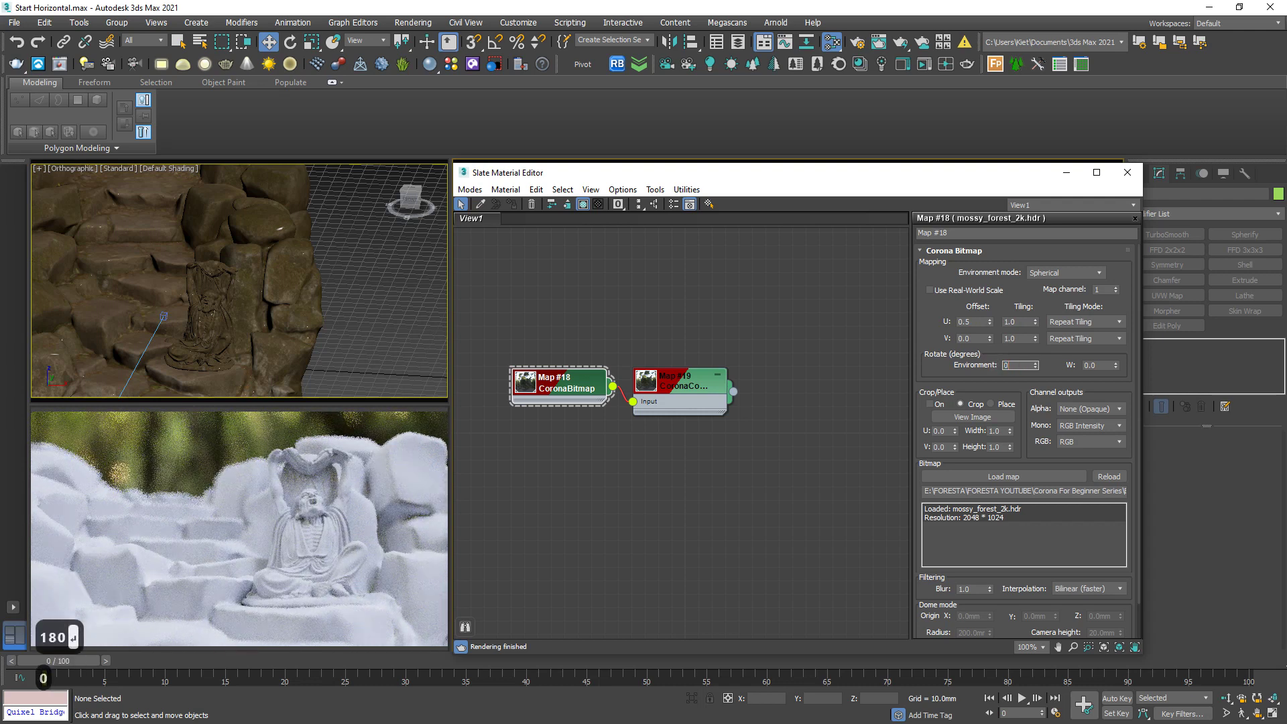
{"action": "key", "text": "Return"}
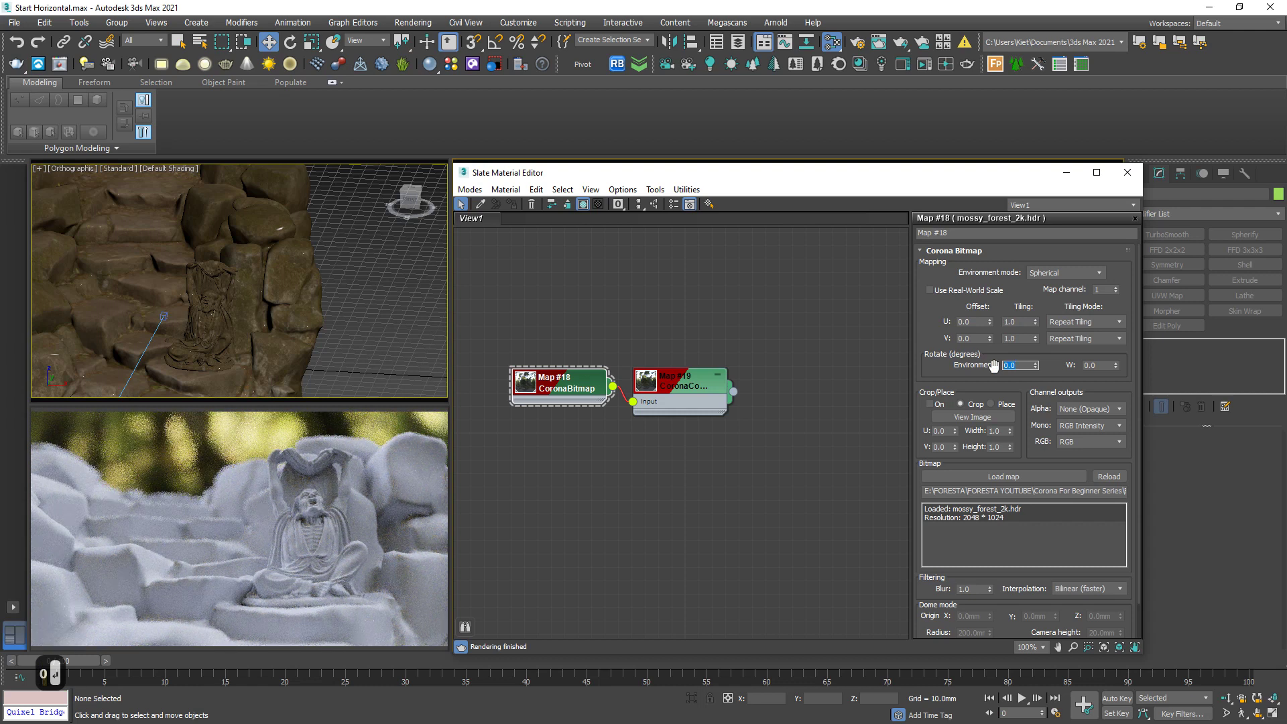
{"action": "type", "text": "9"}
{"action": "type", "text": "0"}
{"action": "key", "text": "Return"}
{"action": "type", "text": "0"}
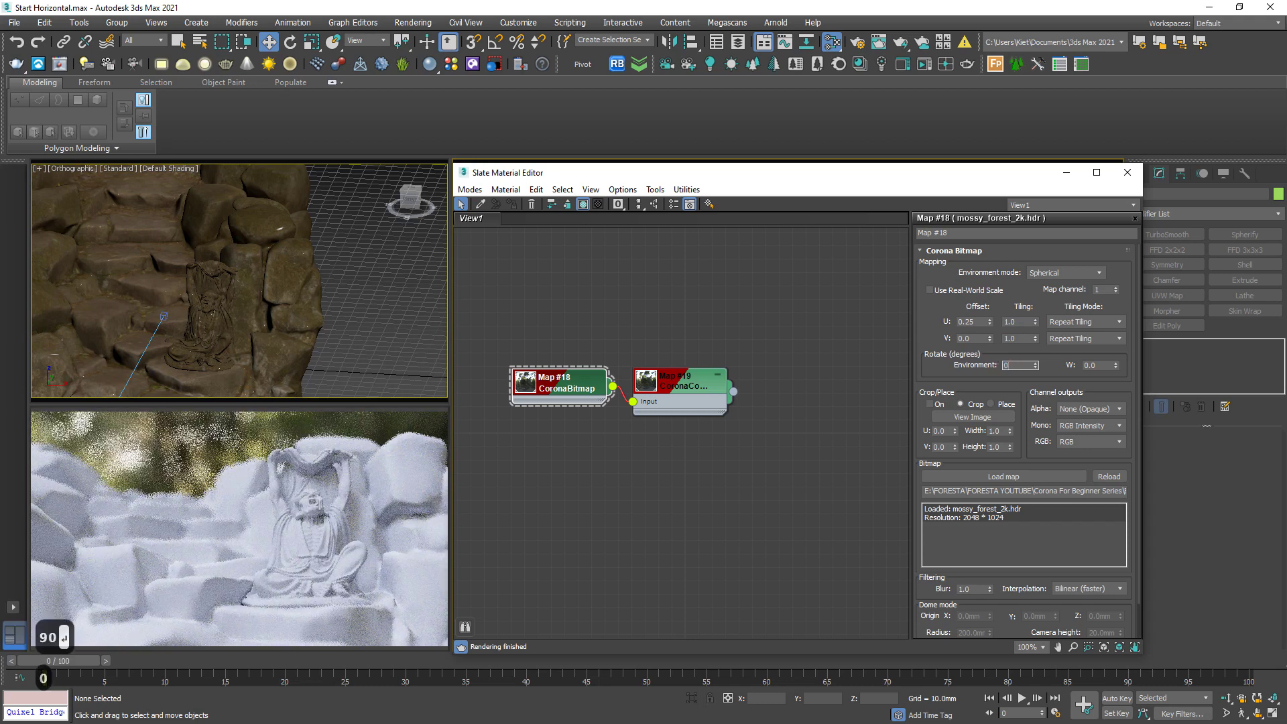
{"action": "key", "text": "Return"}
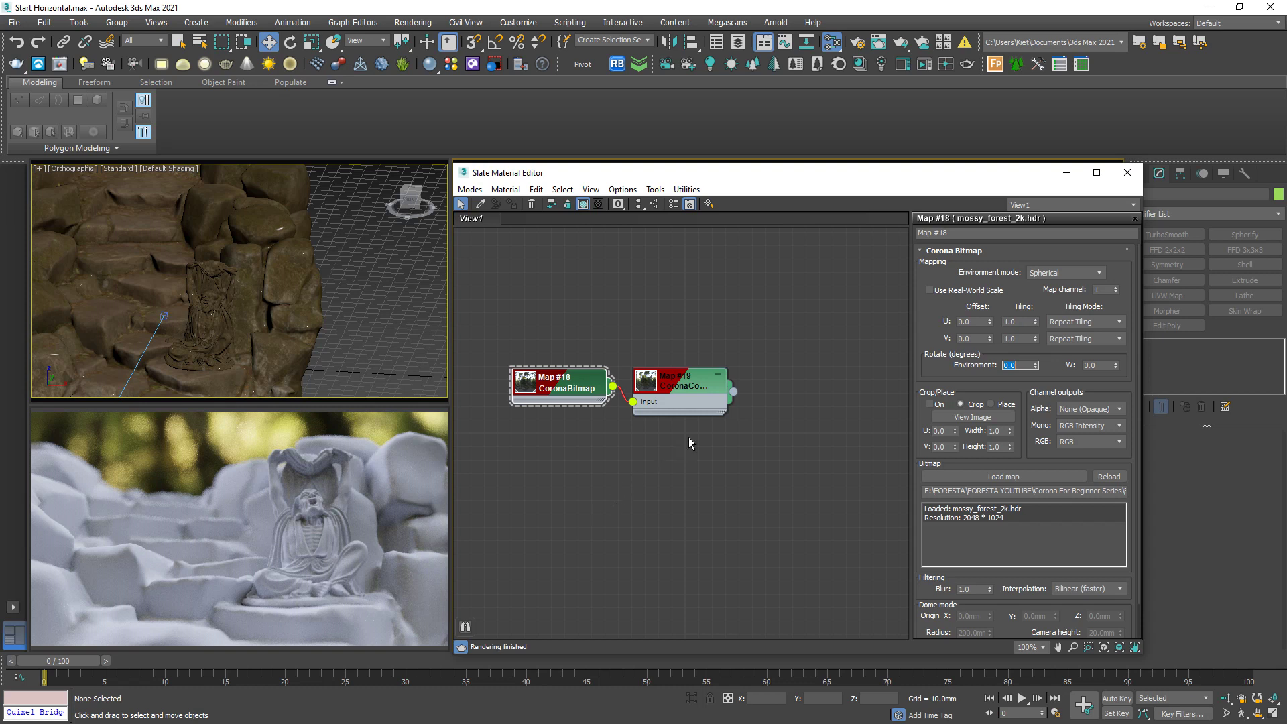
{"action": "left_click", "coordinate": [860, 44]}
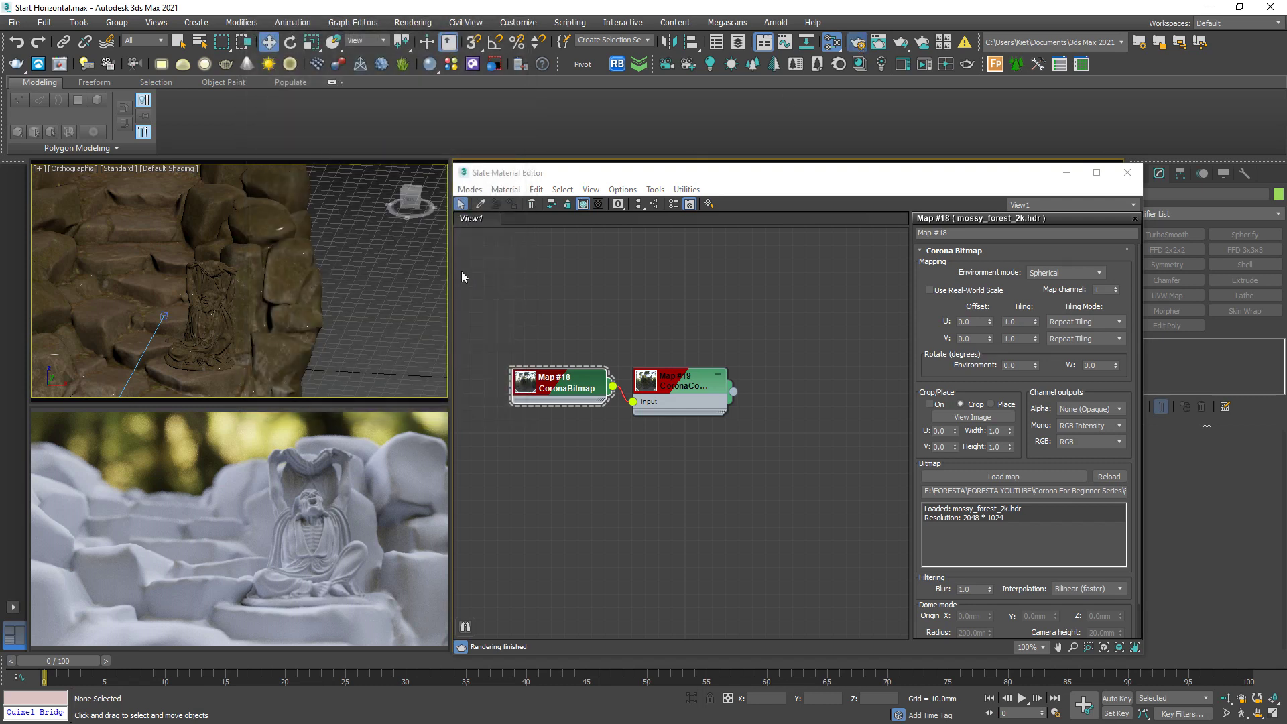
- Uncheck Mtl. override in the Scene render settings and move the dialog aside
{"action": "key", "text": "F10"}
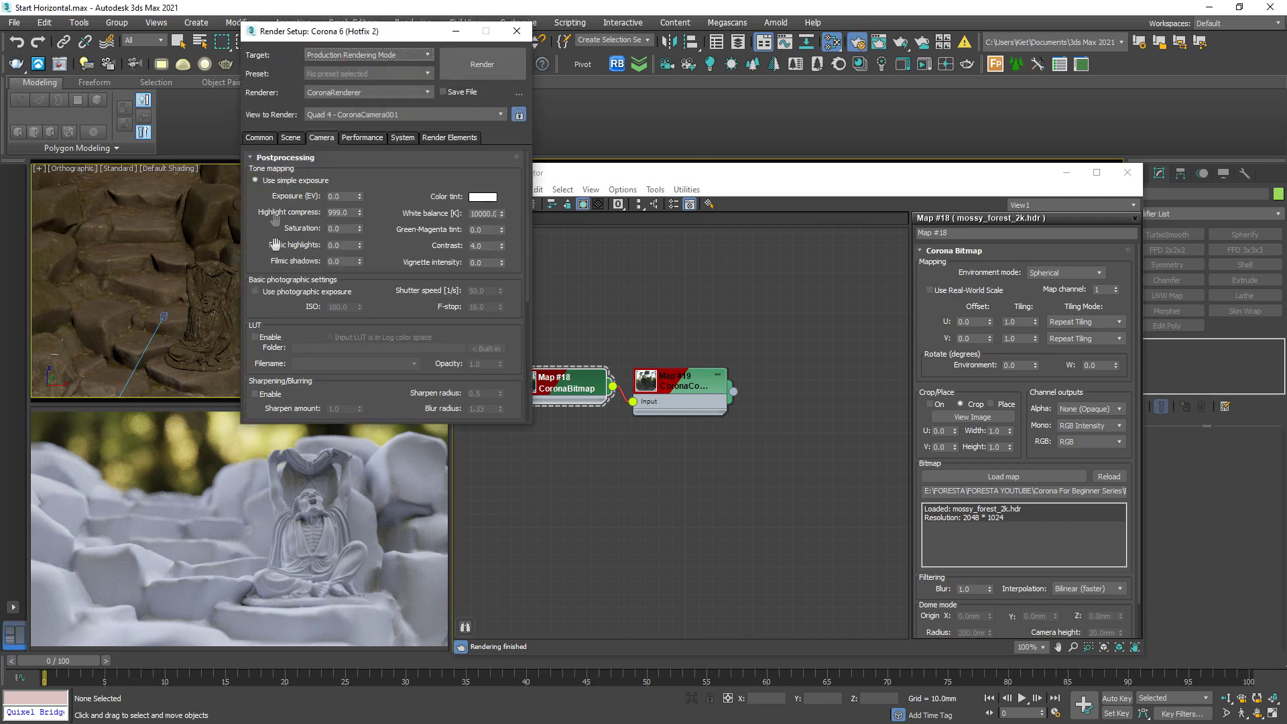
{"action": "left_click", "coordinate": [291, 138]}
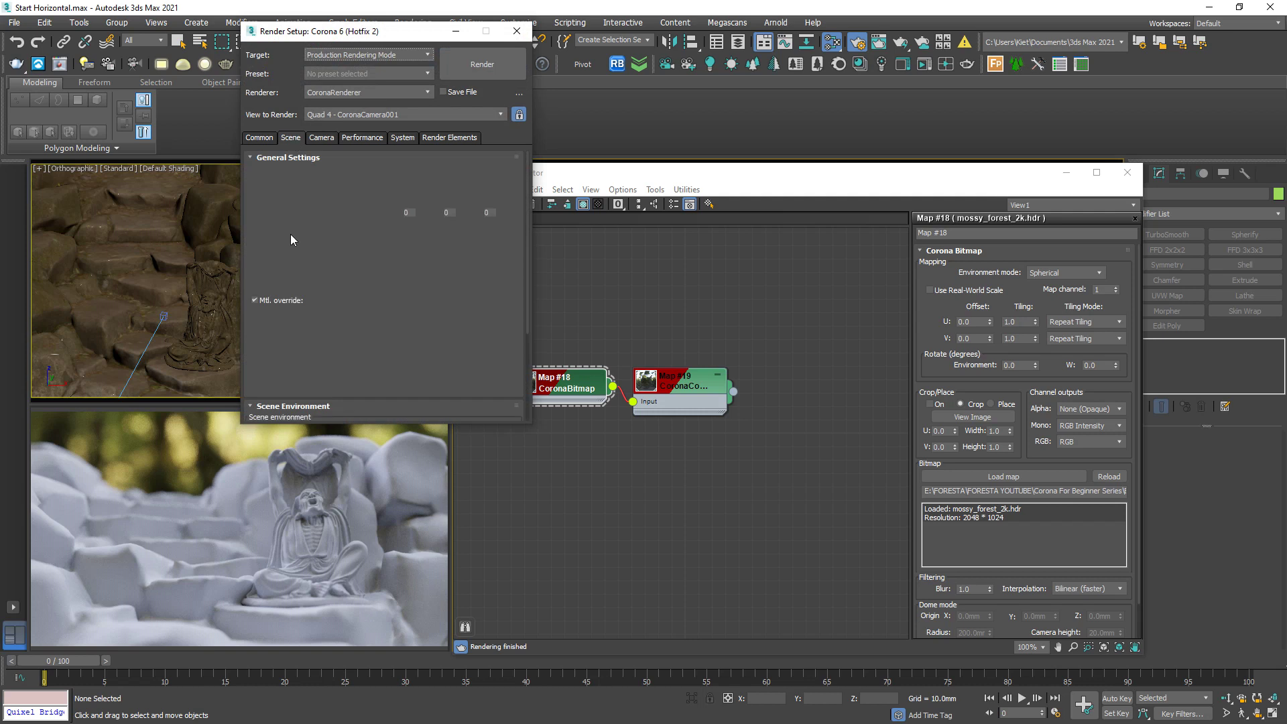
{"action": "left_click", "coordinate": [256, 300]}
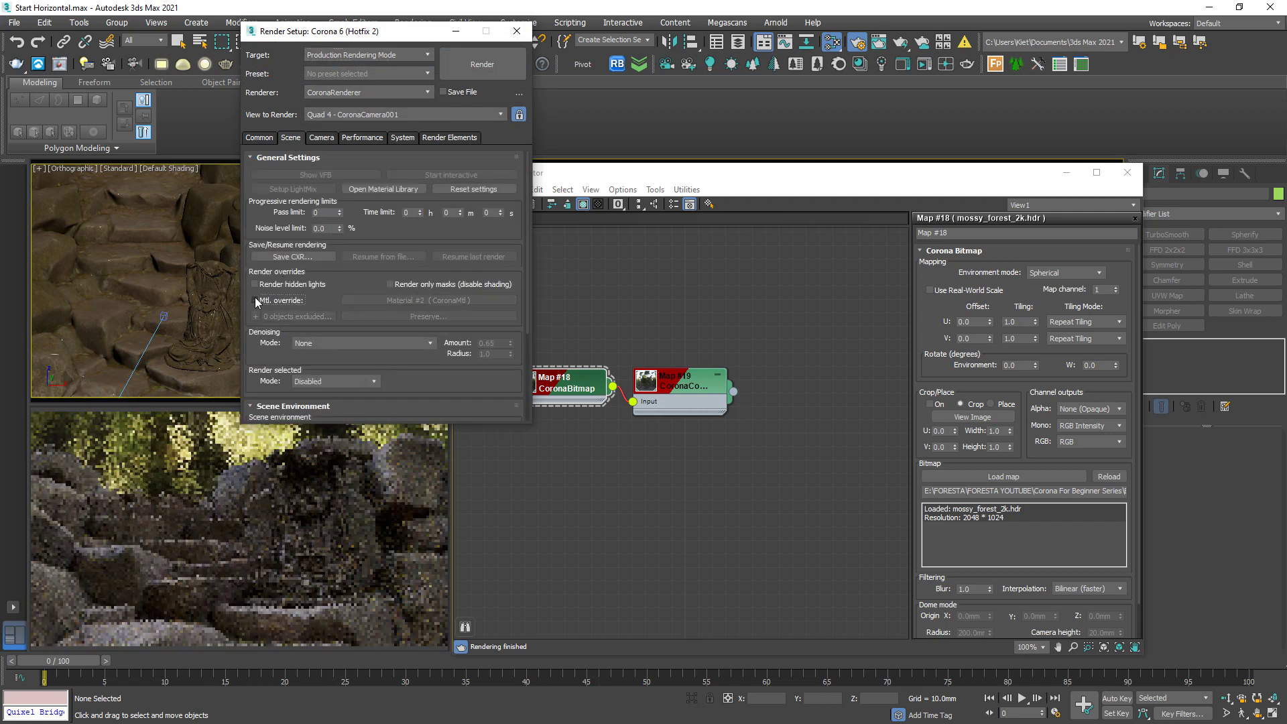
{"action": "left_click_drag", "start_coordinate": [382, 33], "coordinate": [834, 59]}
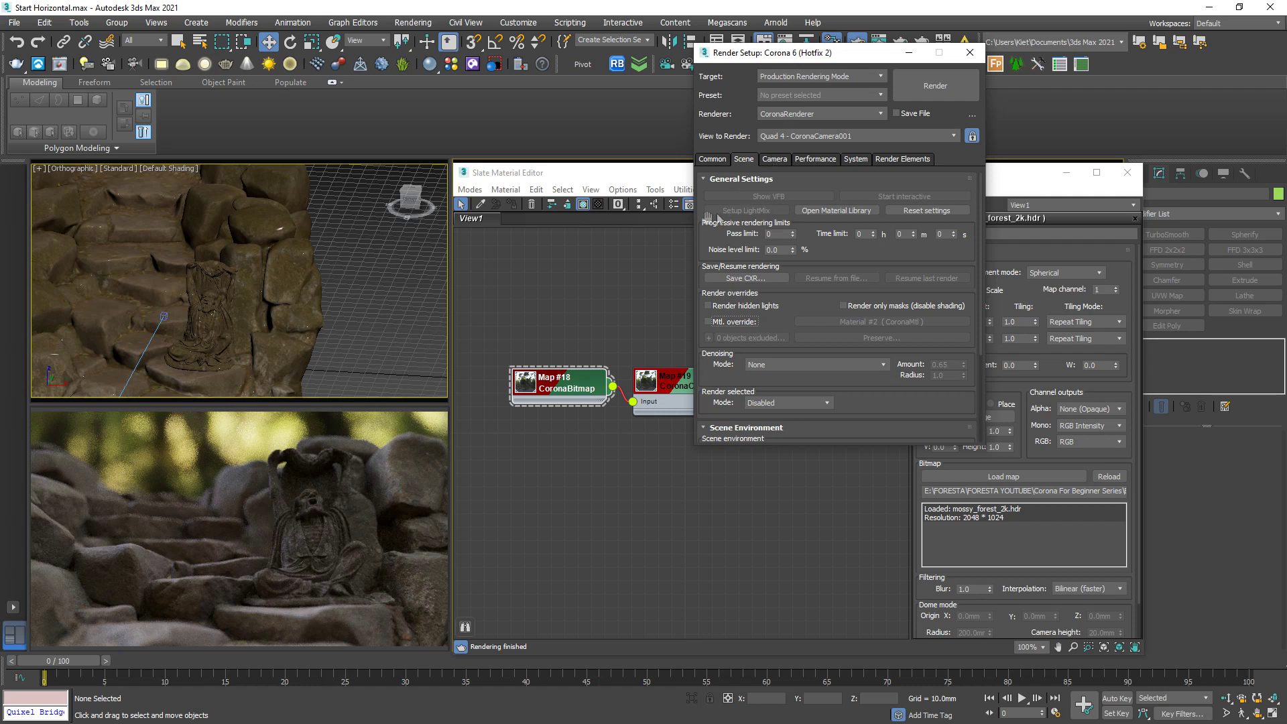
- Set the Corona Color Correct node's linear exposure to 2.0
{"action": "left_click", "coordinate": [646, 297]}
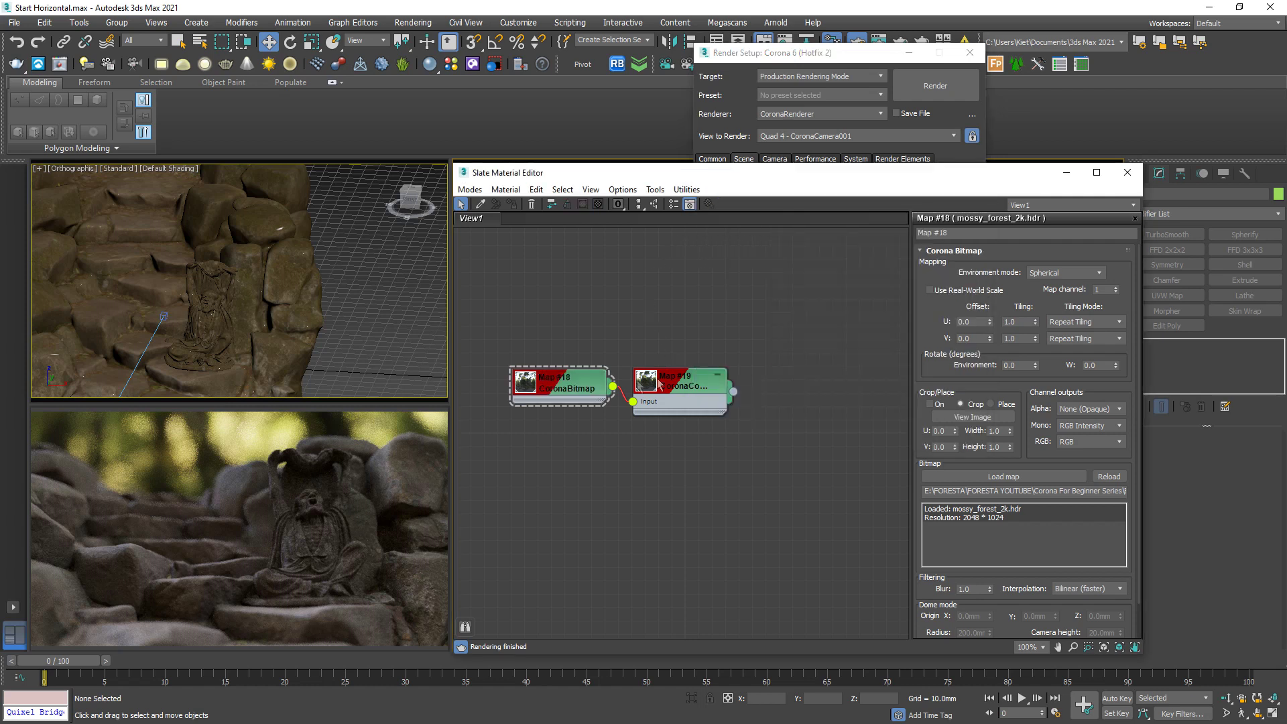
{"action": "double_click", "coordinate": [655, 390]}
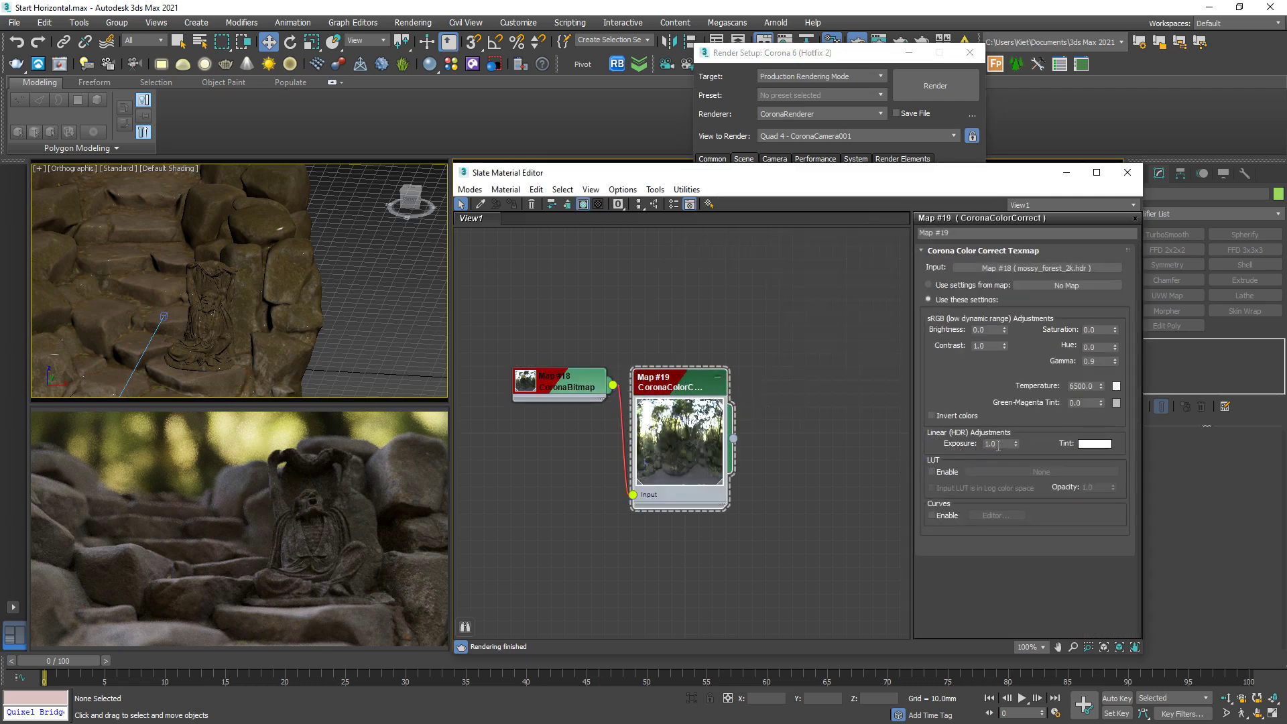
{"action": "double_click", "coordinate": [998, 446]}
{"action": "type", "text": "2"}
{"action": "key", "text": "Return"}
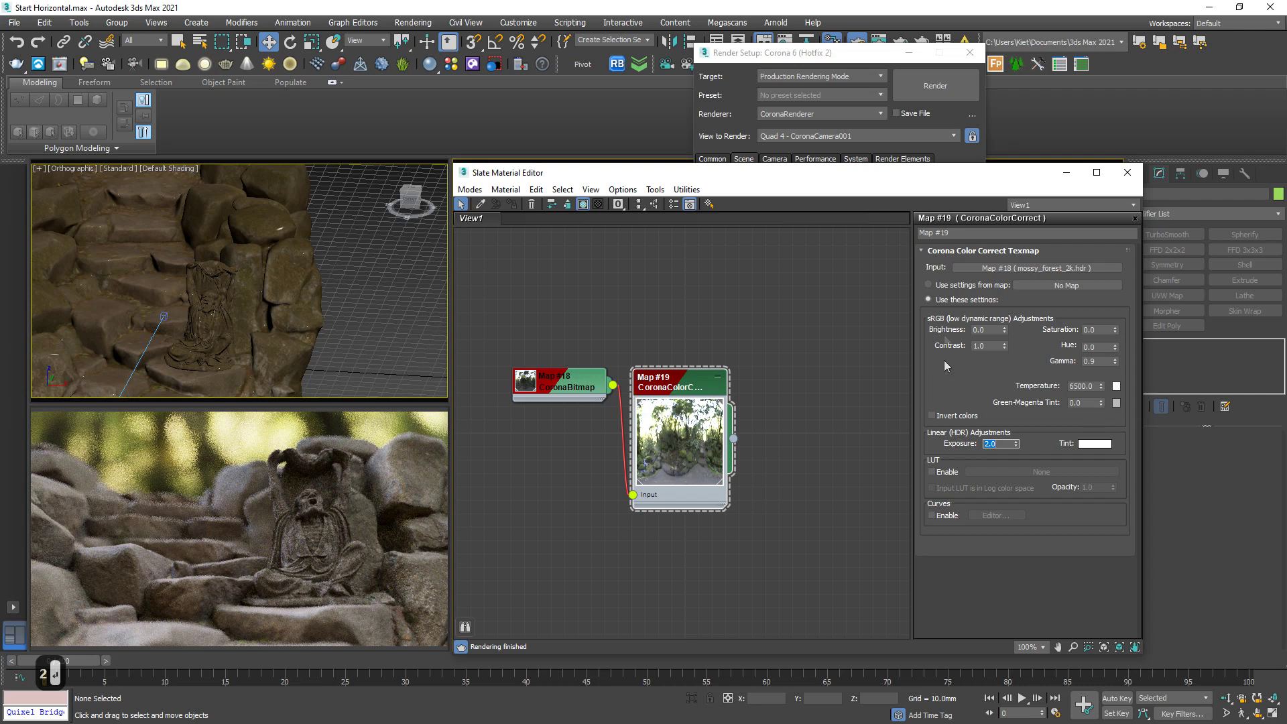
{"action": "left_click", "coordinate": [833, 55]}
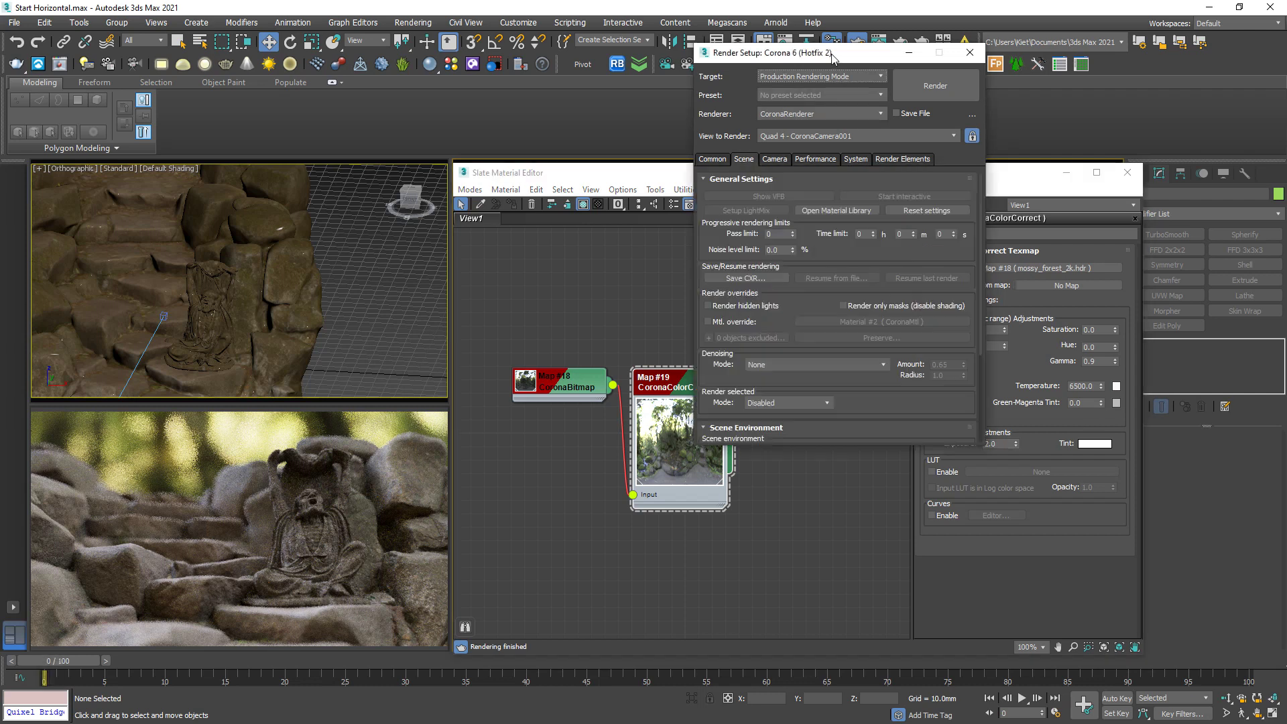
- Enable the built-in Polaroid 600 camera LUT and set its opacity to 0.5
{"action": "left_click", "coordinate": [775, 159]}
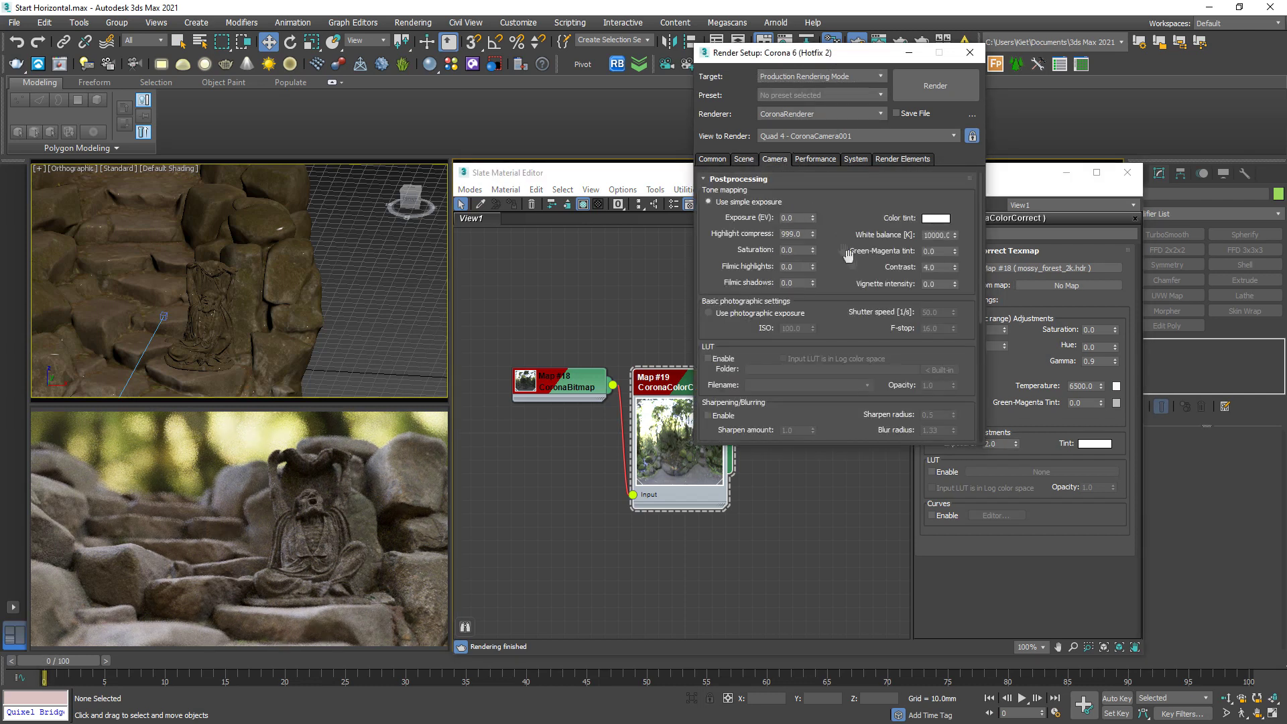
{"action": "scroll", "coordinate": [845, 256], "scroll_direction": "down", "scroll_amount": 3}
{"action": "scroll", "coordinate": [815, 315], "scroll_direction": "down", "scroll_amount": 5}
{"action": "left_click", "coordinate": [716, 207]}
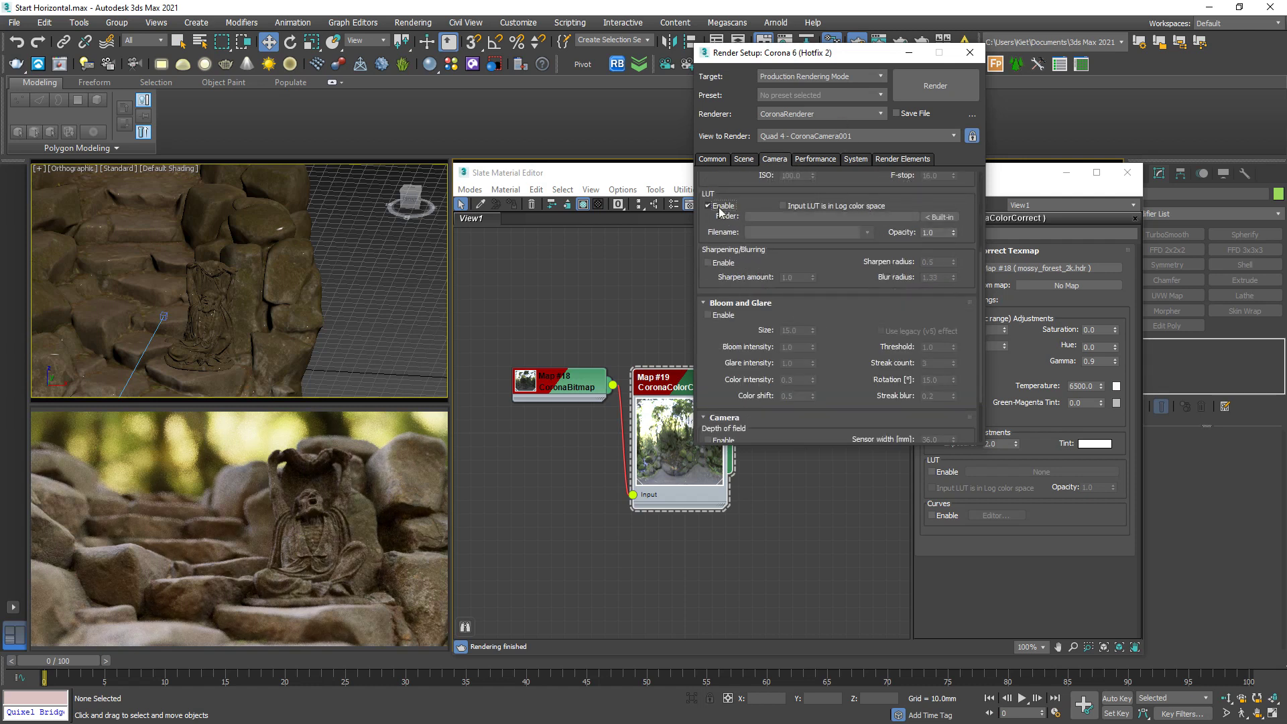
{"action": "left_click", "coordinate": [952, 218]}
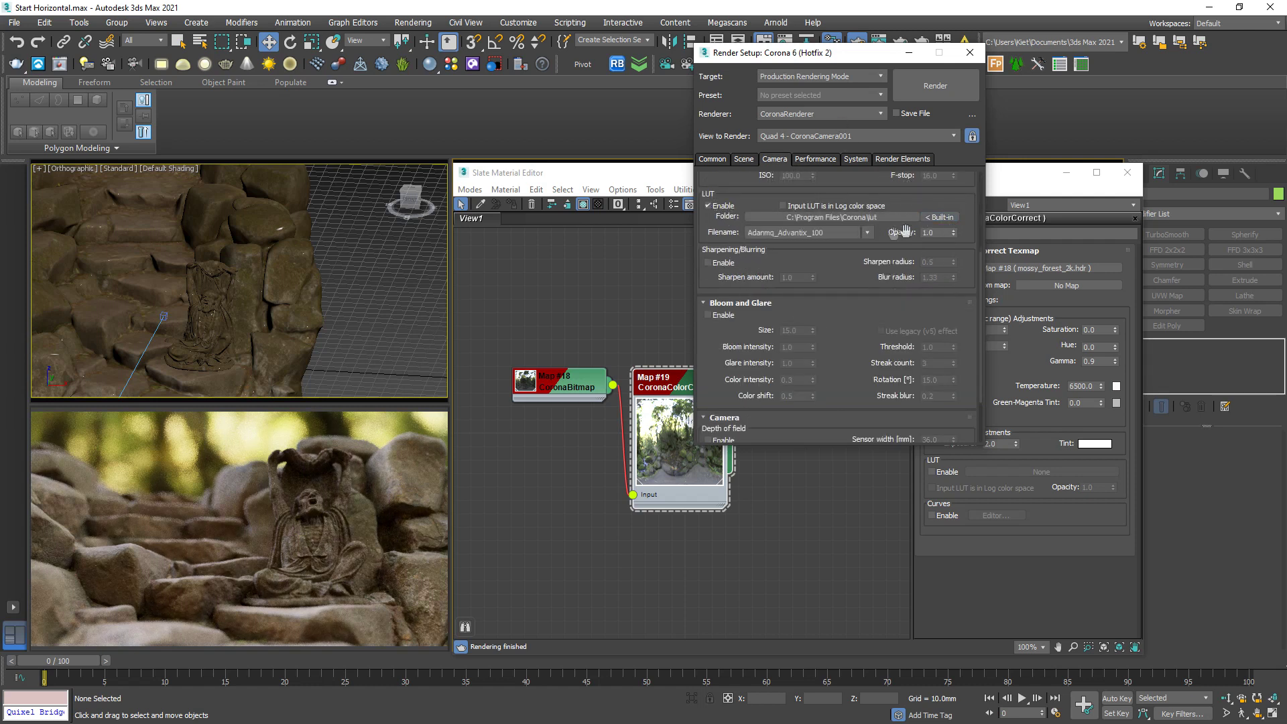
{"action": "left_click", "coordinate": [867, 233]}
{"action": "scroll", "coordinate": [846, 426], "scroll_direction": "down", "scroll_amount": 2}
{"action": "scroll", "coordinate": [836, 432], "scroll_direction": "down", "scroll_amount": 3}
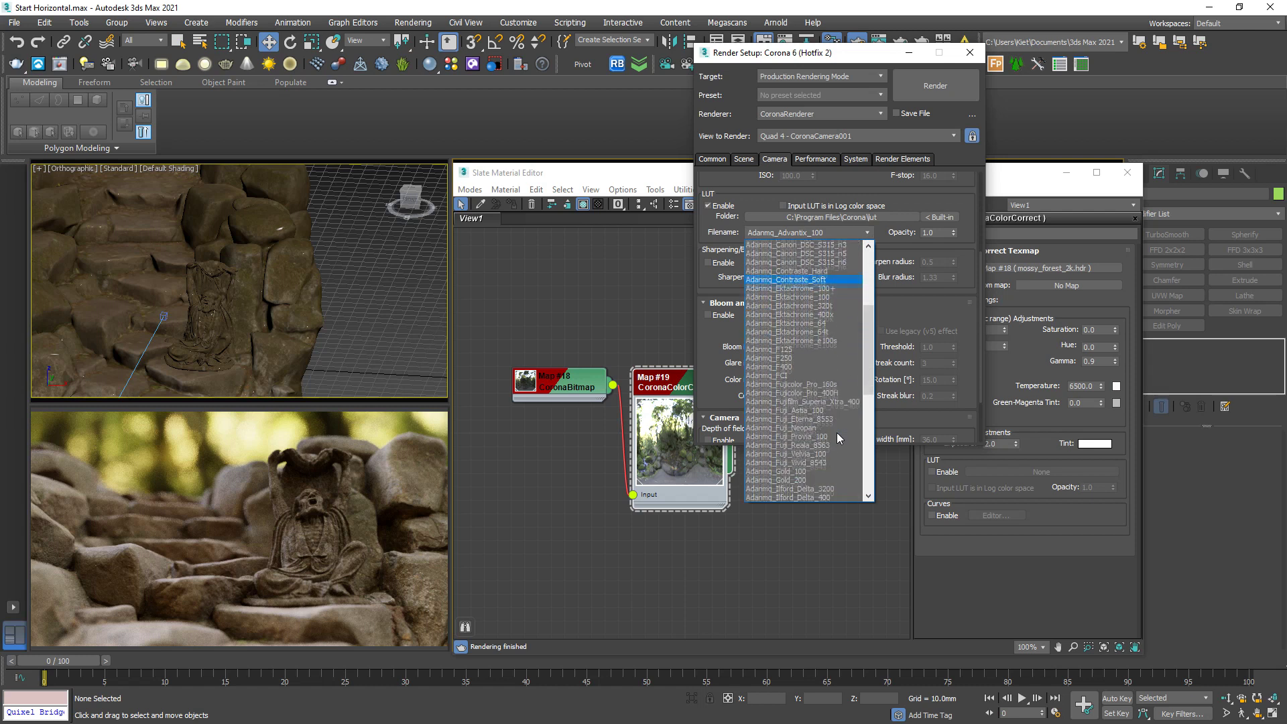
{"action": "scroll", "coordinate": [837, 432], "scroll_direction": "down", "scroll_amount": 2}
{"action": "scroll", "coordinate": [834, 434], "scroll_direction": "down", "scroll_amount": 2}
{"action": "scroll", "coordinate": [834, 433], "scroll_direction": "down", "scroll_amount": 1}
{"action": "scroll", "coordinate": [836, 423], "scroll_direction": "down", "scroll_amount": 3}
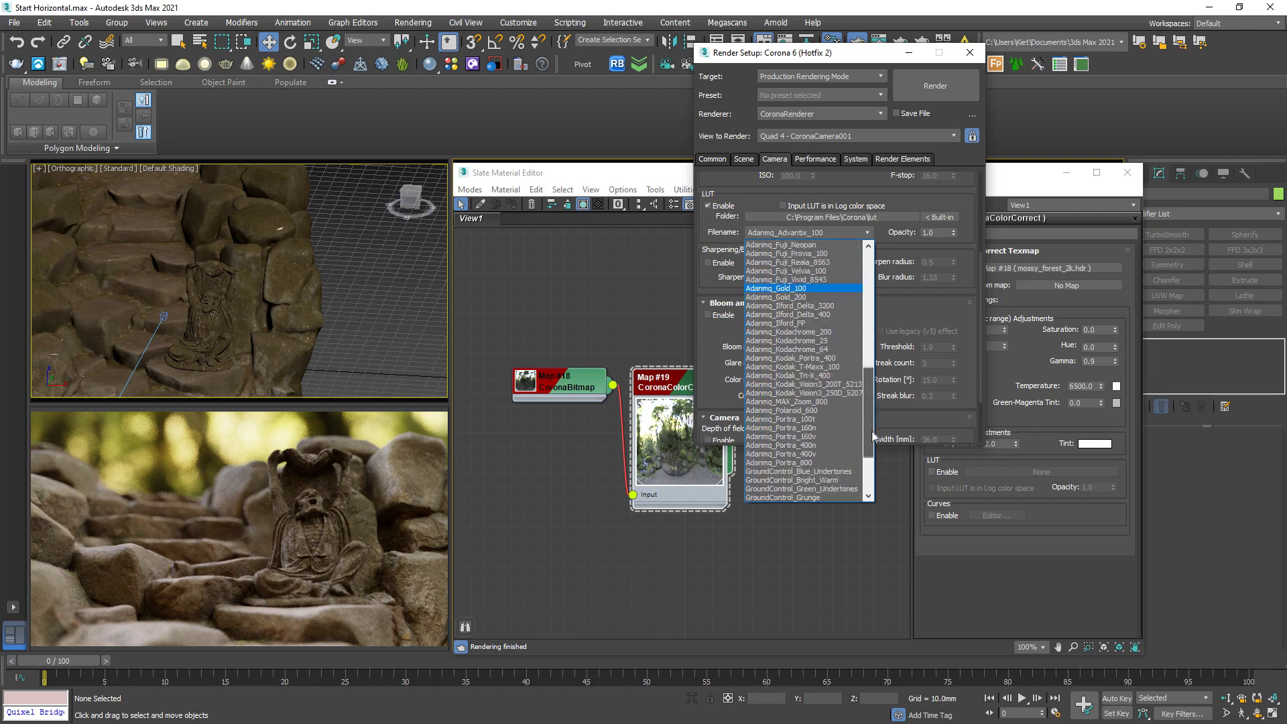
{"action": "left_click", "coordinate": [843, 403]}
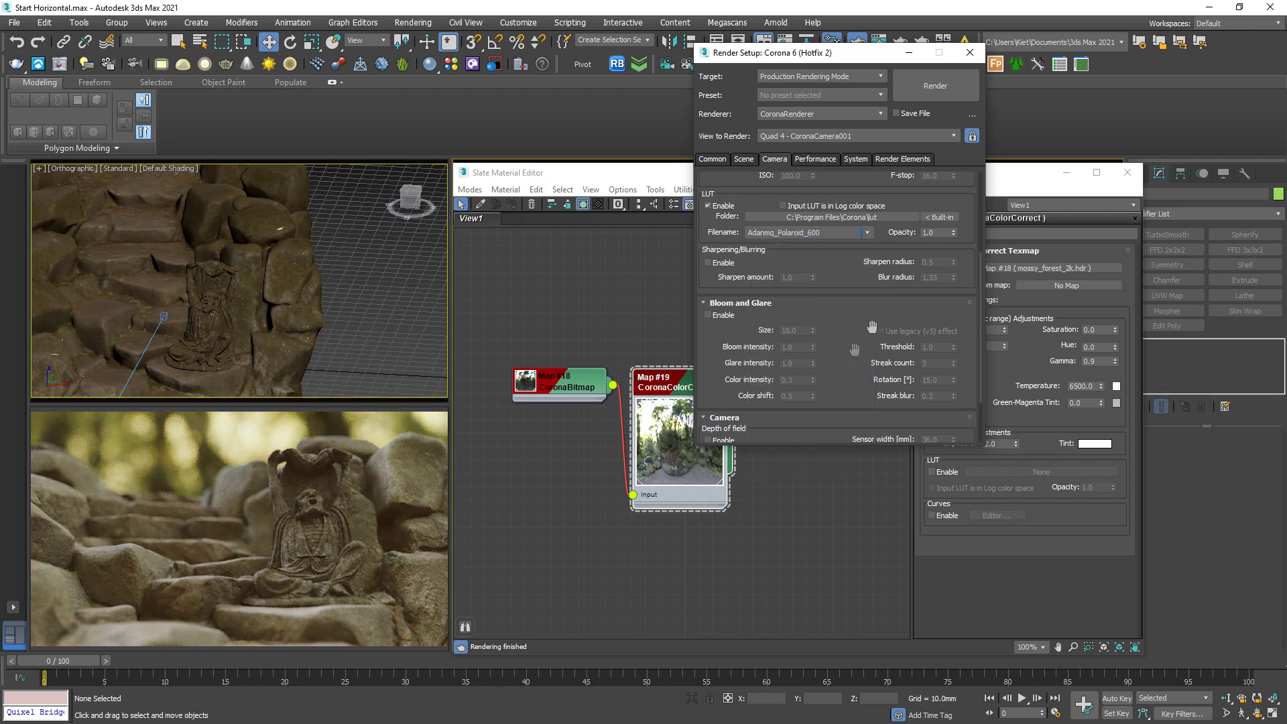
{"action": "left_click", "coordinate": [942, 234]}
{"action": "type", "text": ".7"}
{"action": "key", "text": "Return"}
{"action": "type", "text": ".6"}
{"action": "key", "text": "Return"}
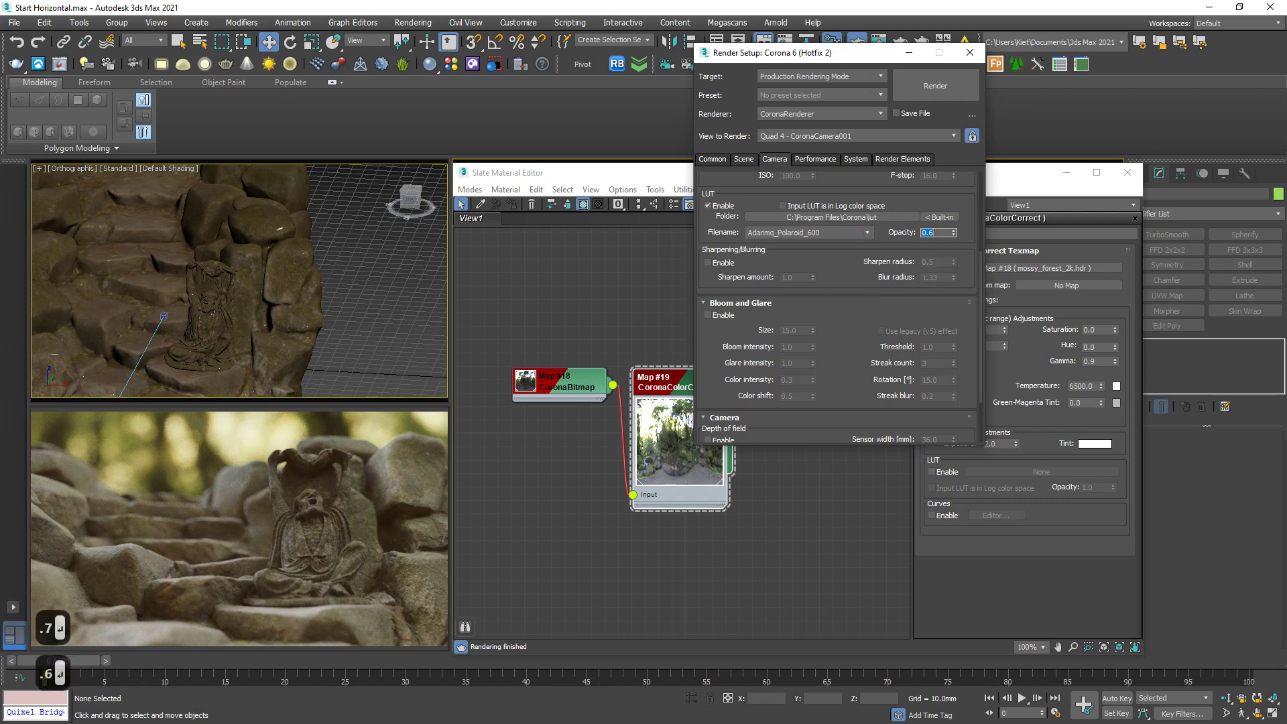
{"action": "type", "text": ".5"}
{"action": "key", "text": "Return"}
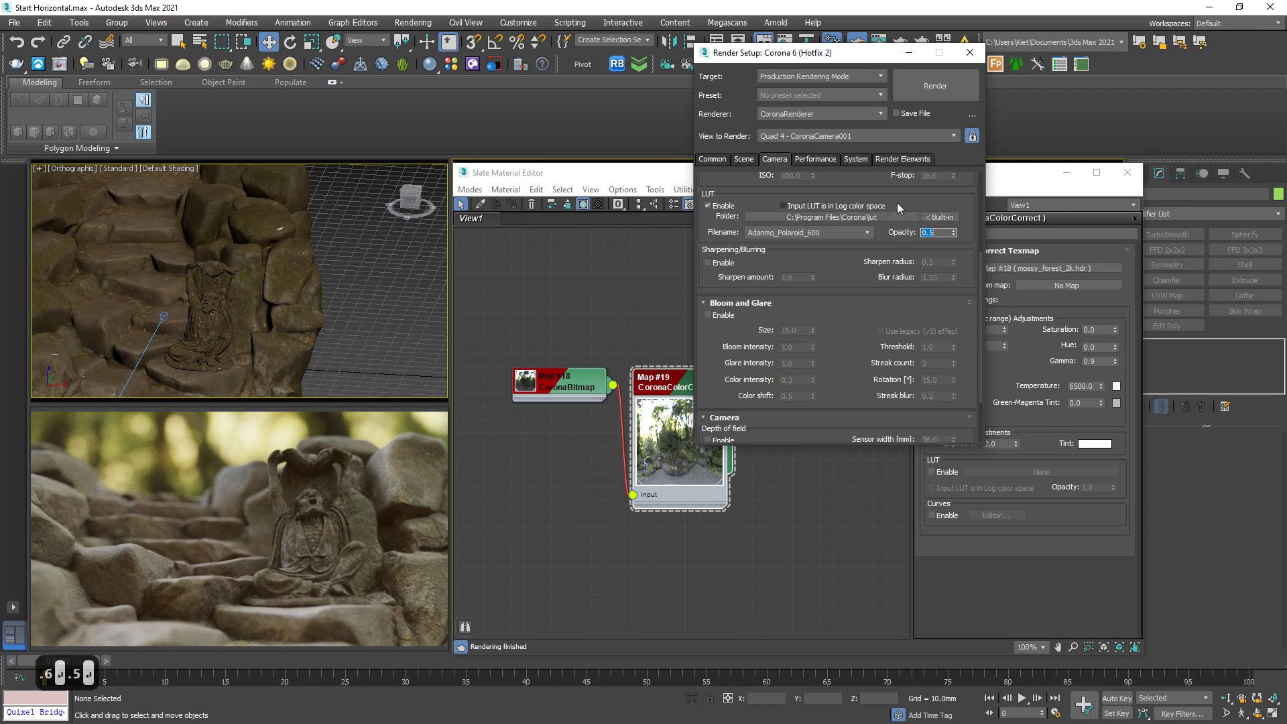
- Set the camera postprocessing vignette intensity to 1.5
{"action": "left_click_drag", "start_coordinate": [955, 205], "coordinate": [942, 356]}
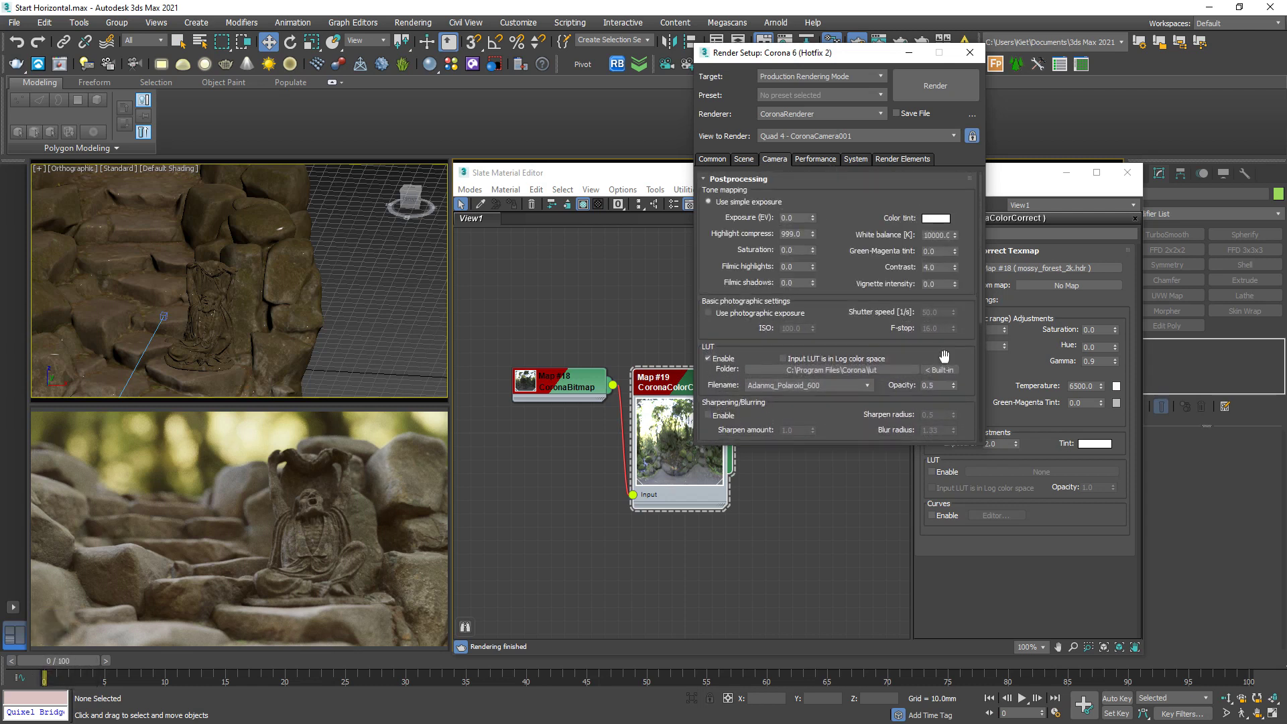
{"action": "type", "text": "1.5"}
{"action": "key", "text": "Return"}
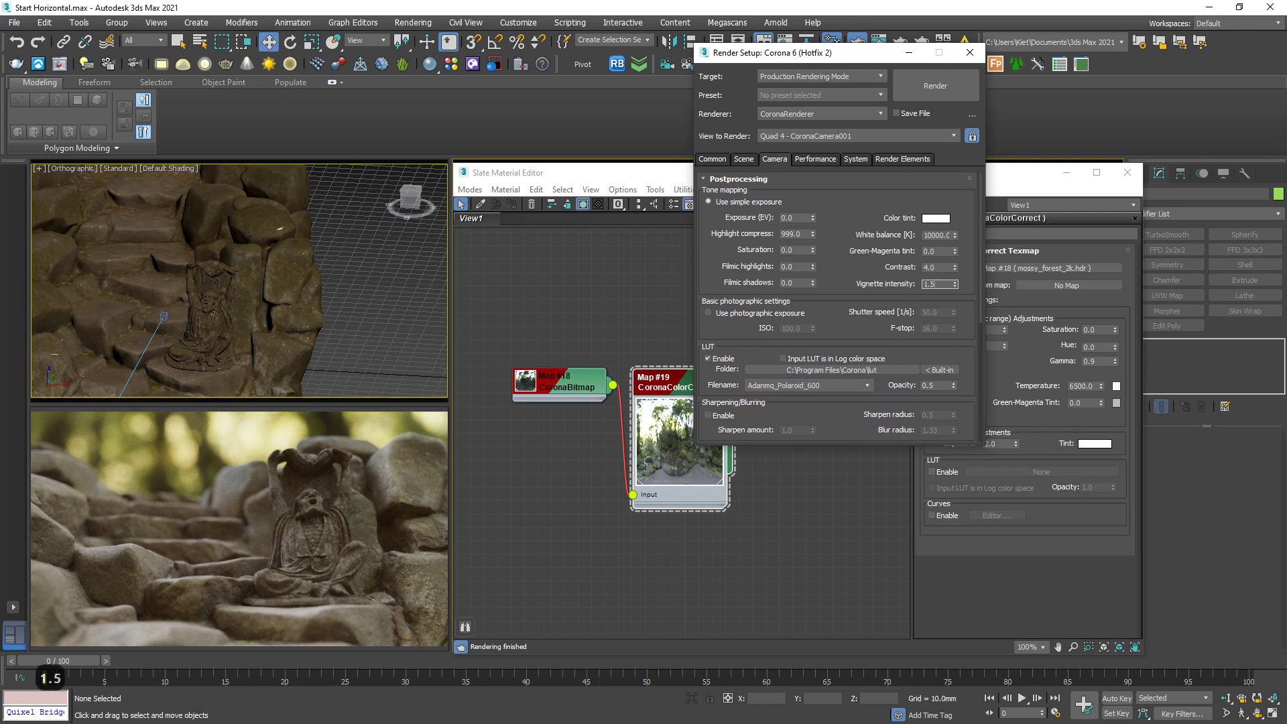